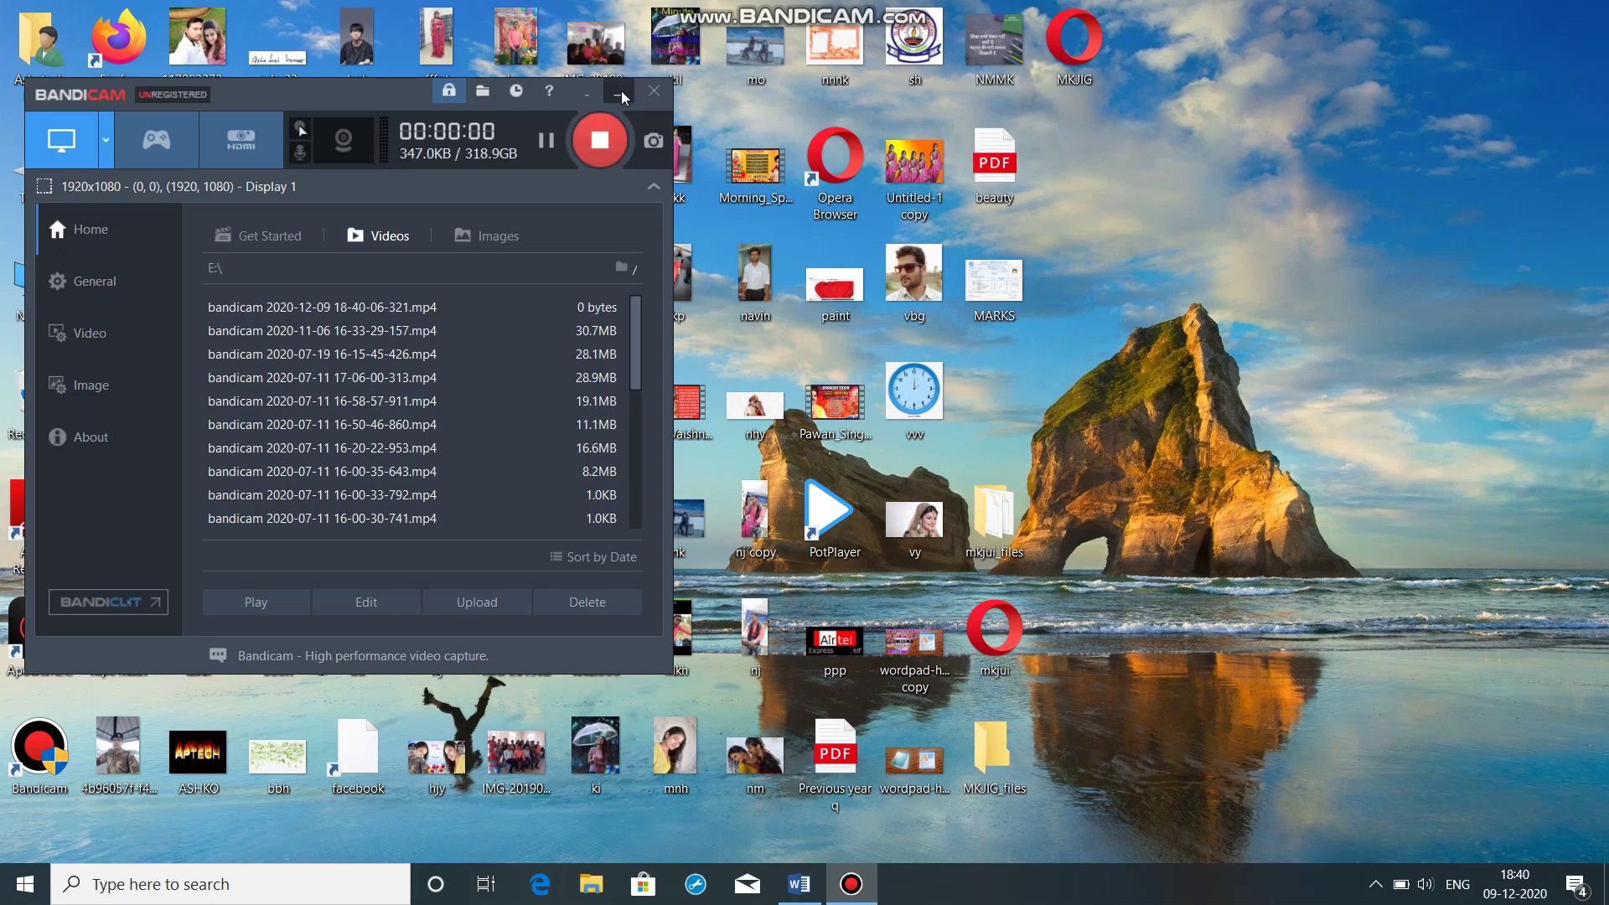
Launch Word 2013 by searching 'winword' from the Windows taskbar search box
click(623, 90)
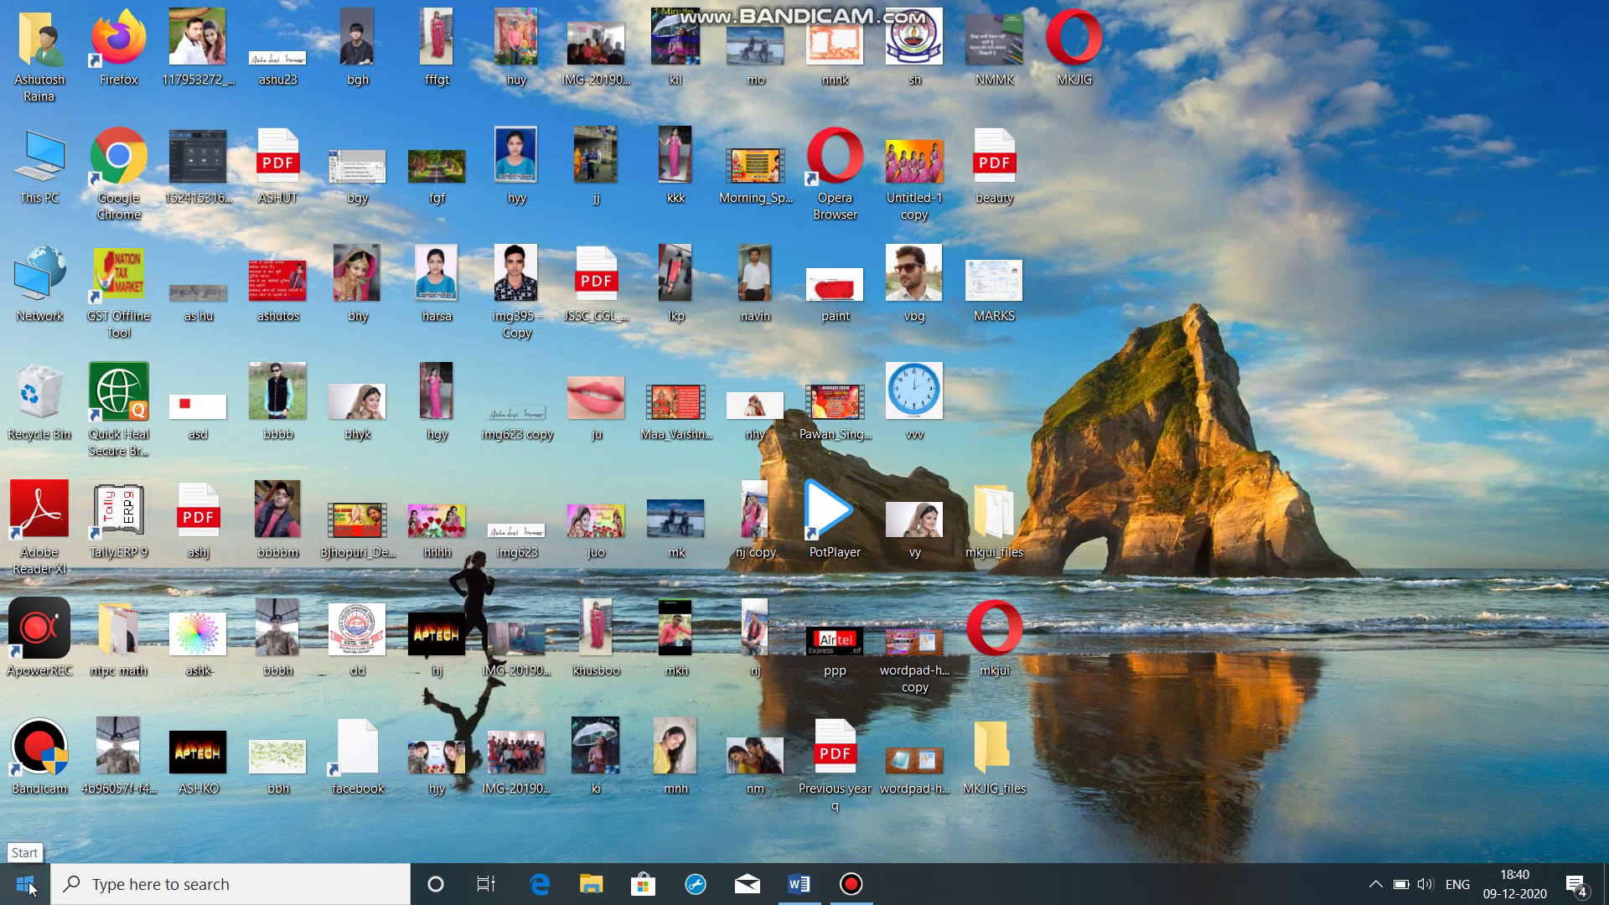
click(84, 893)
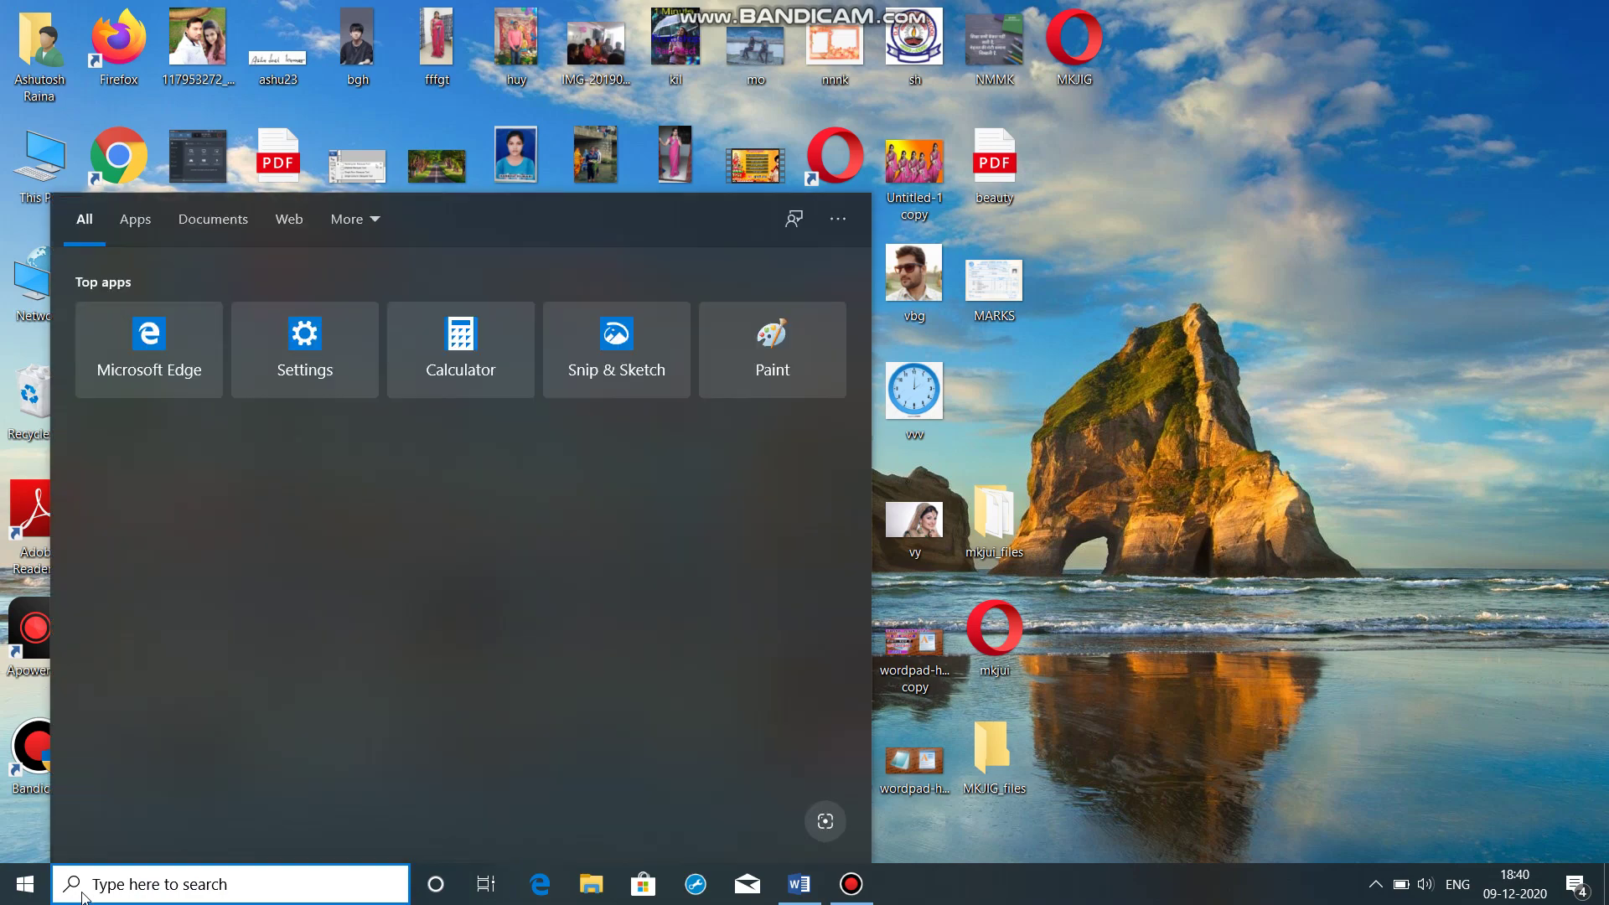
text(win)
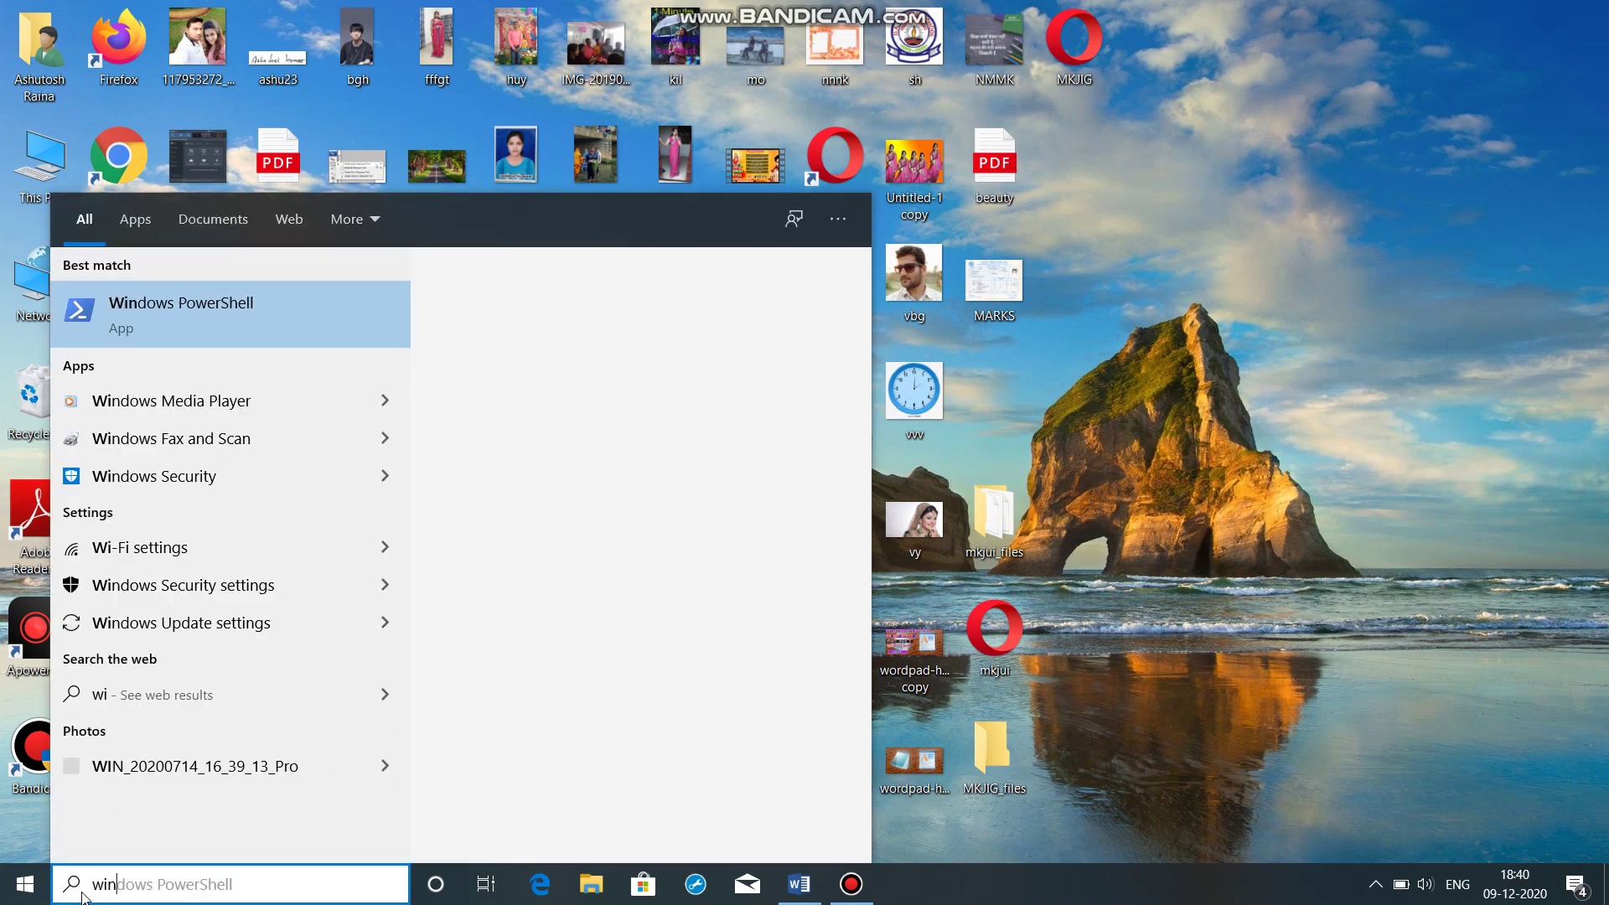
text(wo)
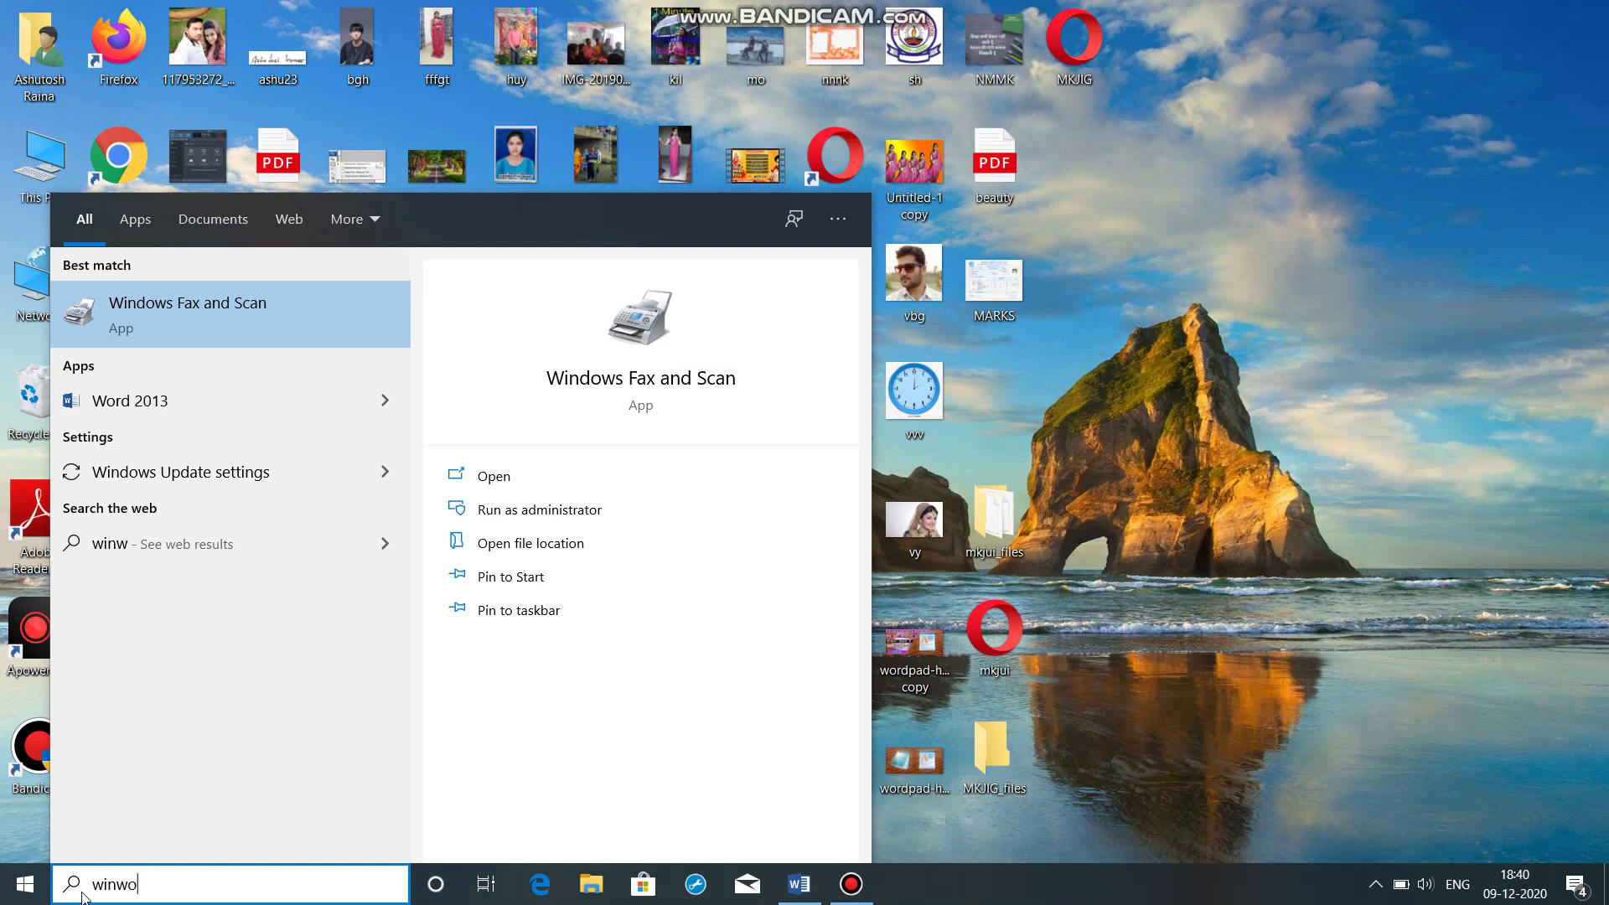
text(rd)
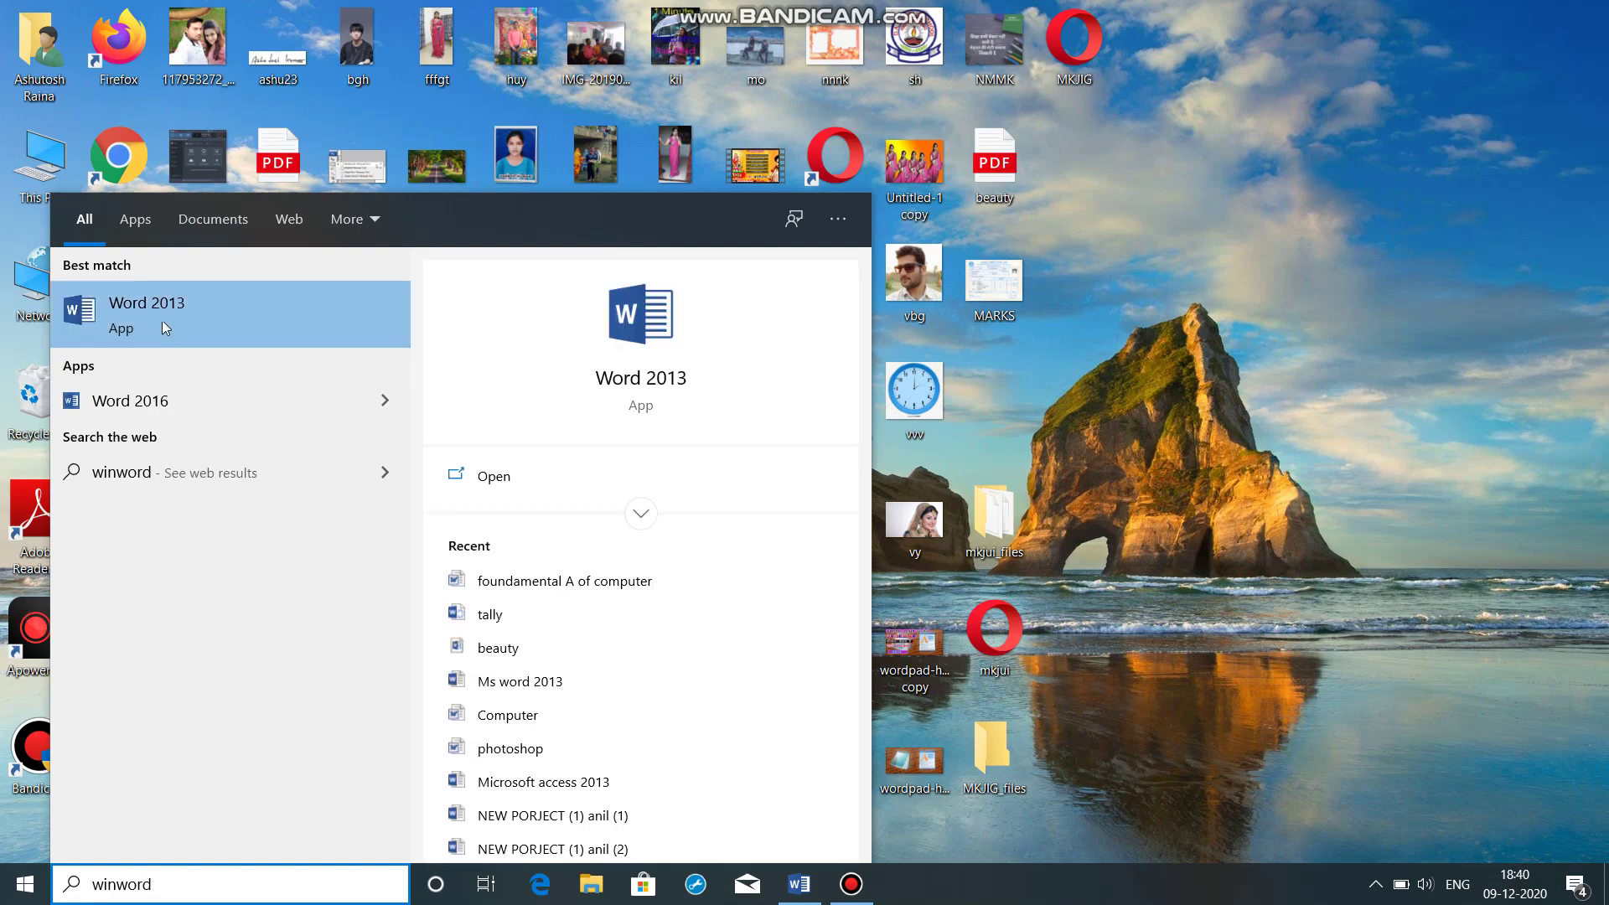
click(162, 321)
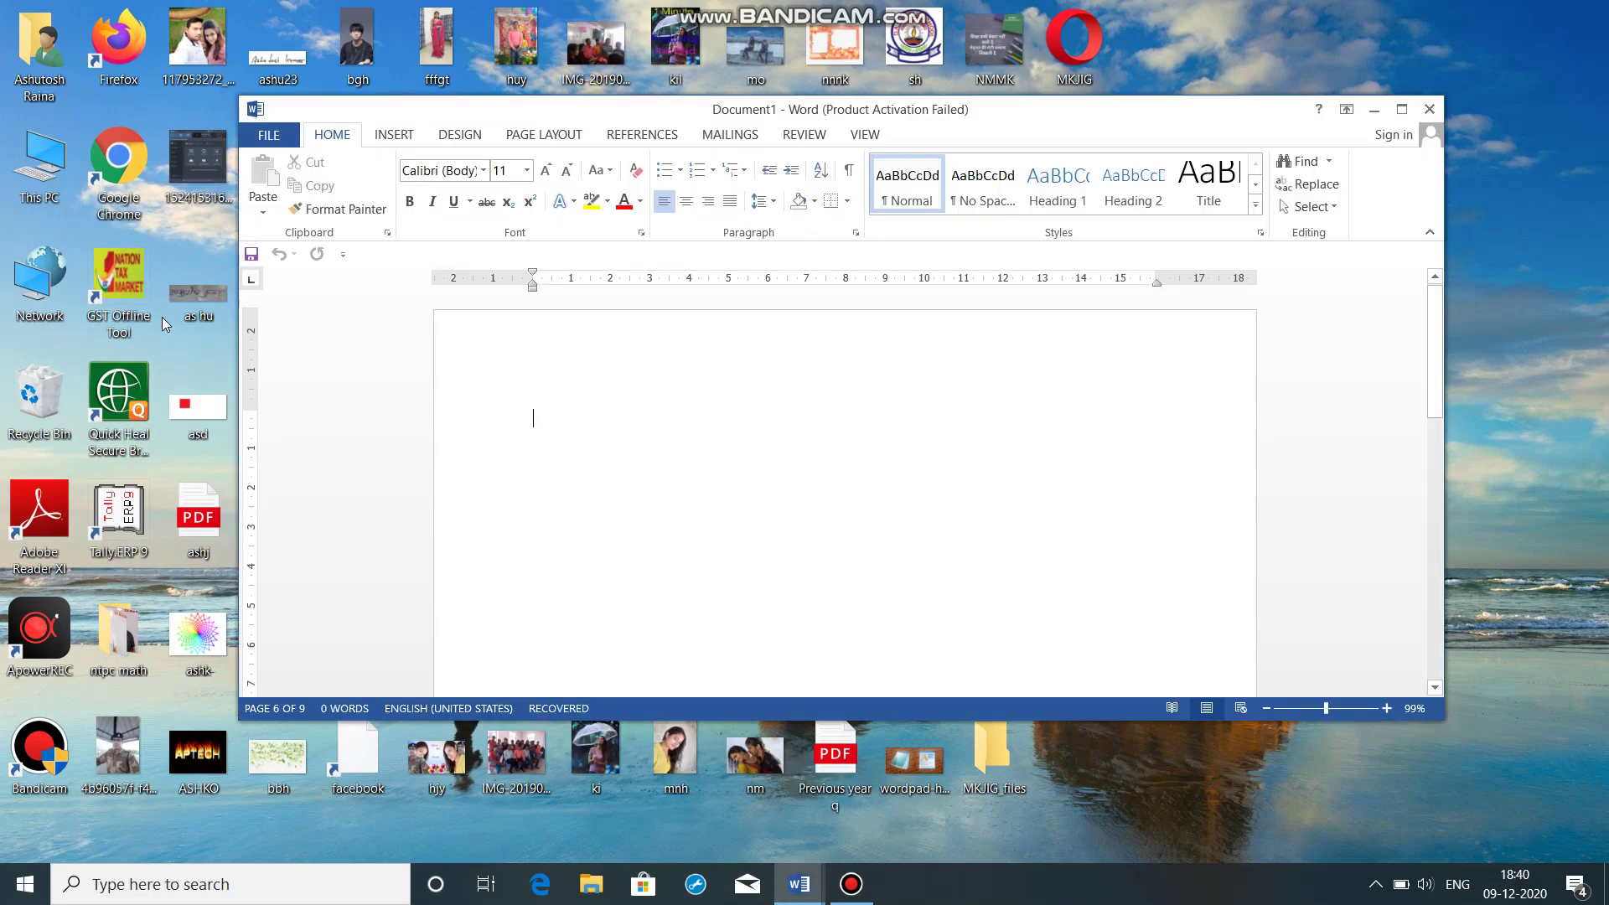
Maximize Word and insert a table with 6 columns and 8 rows
click(1404, 112)
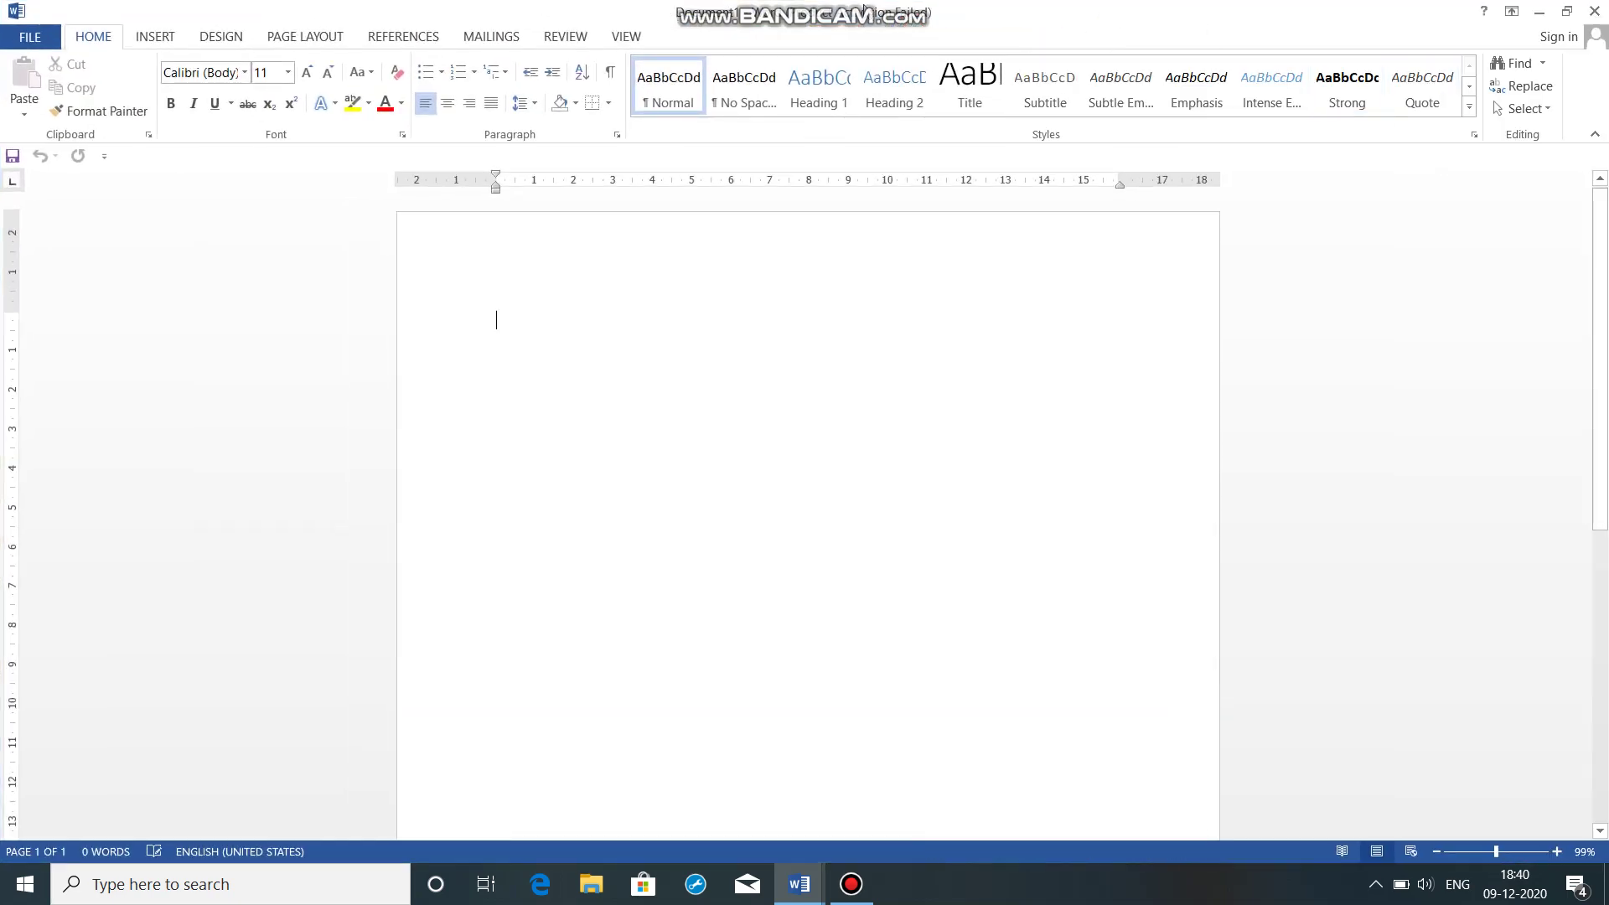
click(155, 40)
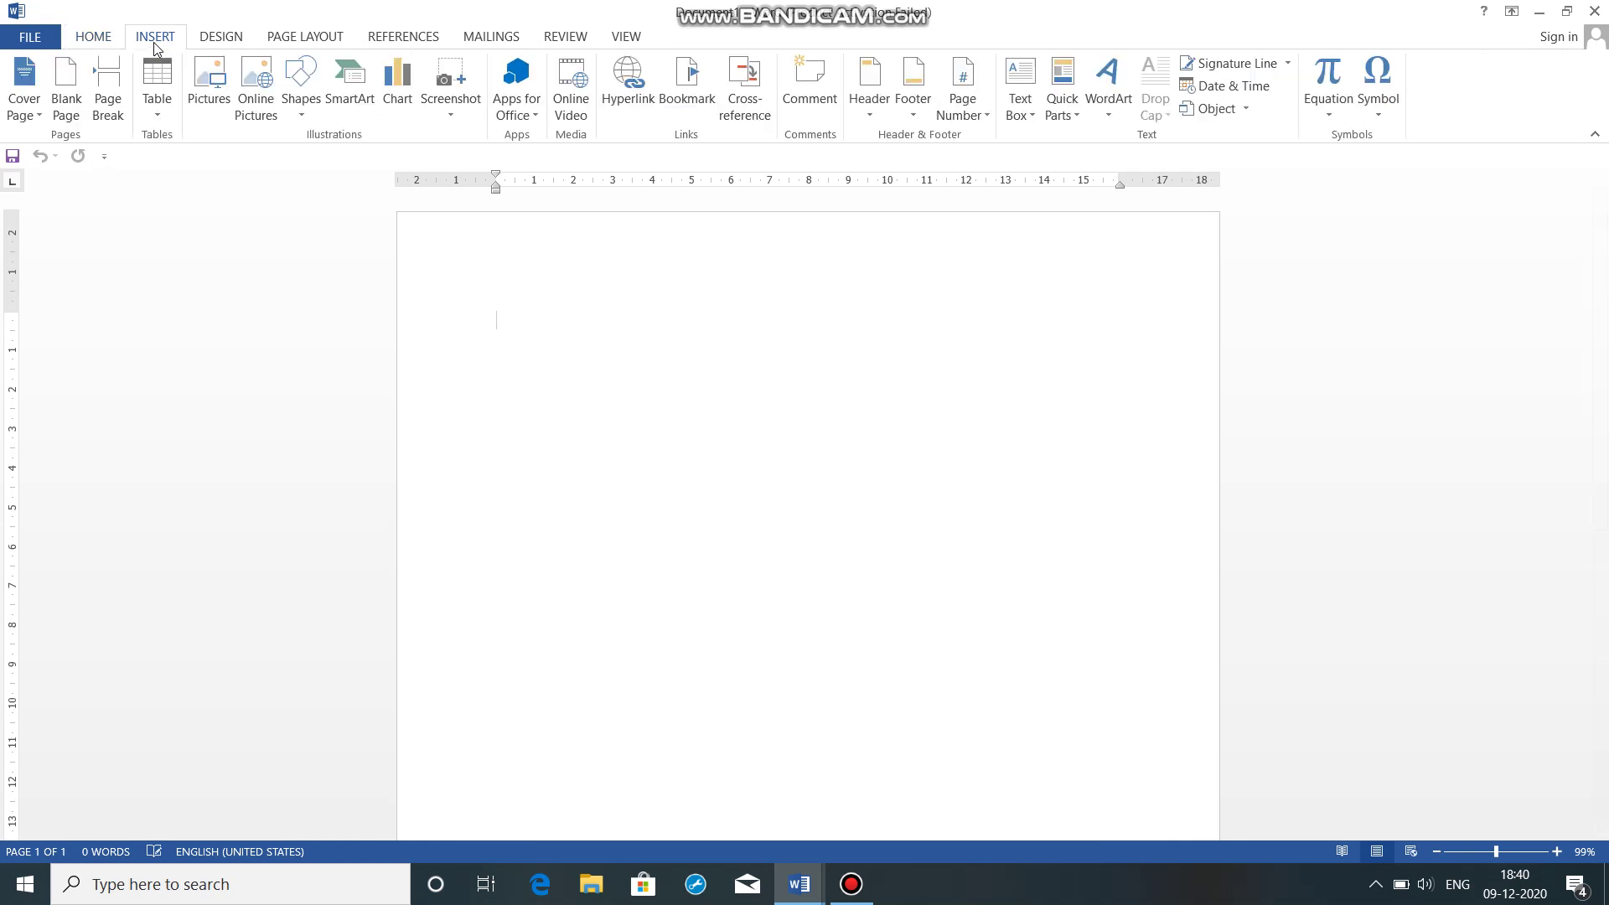
click(159, 115)
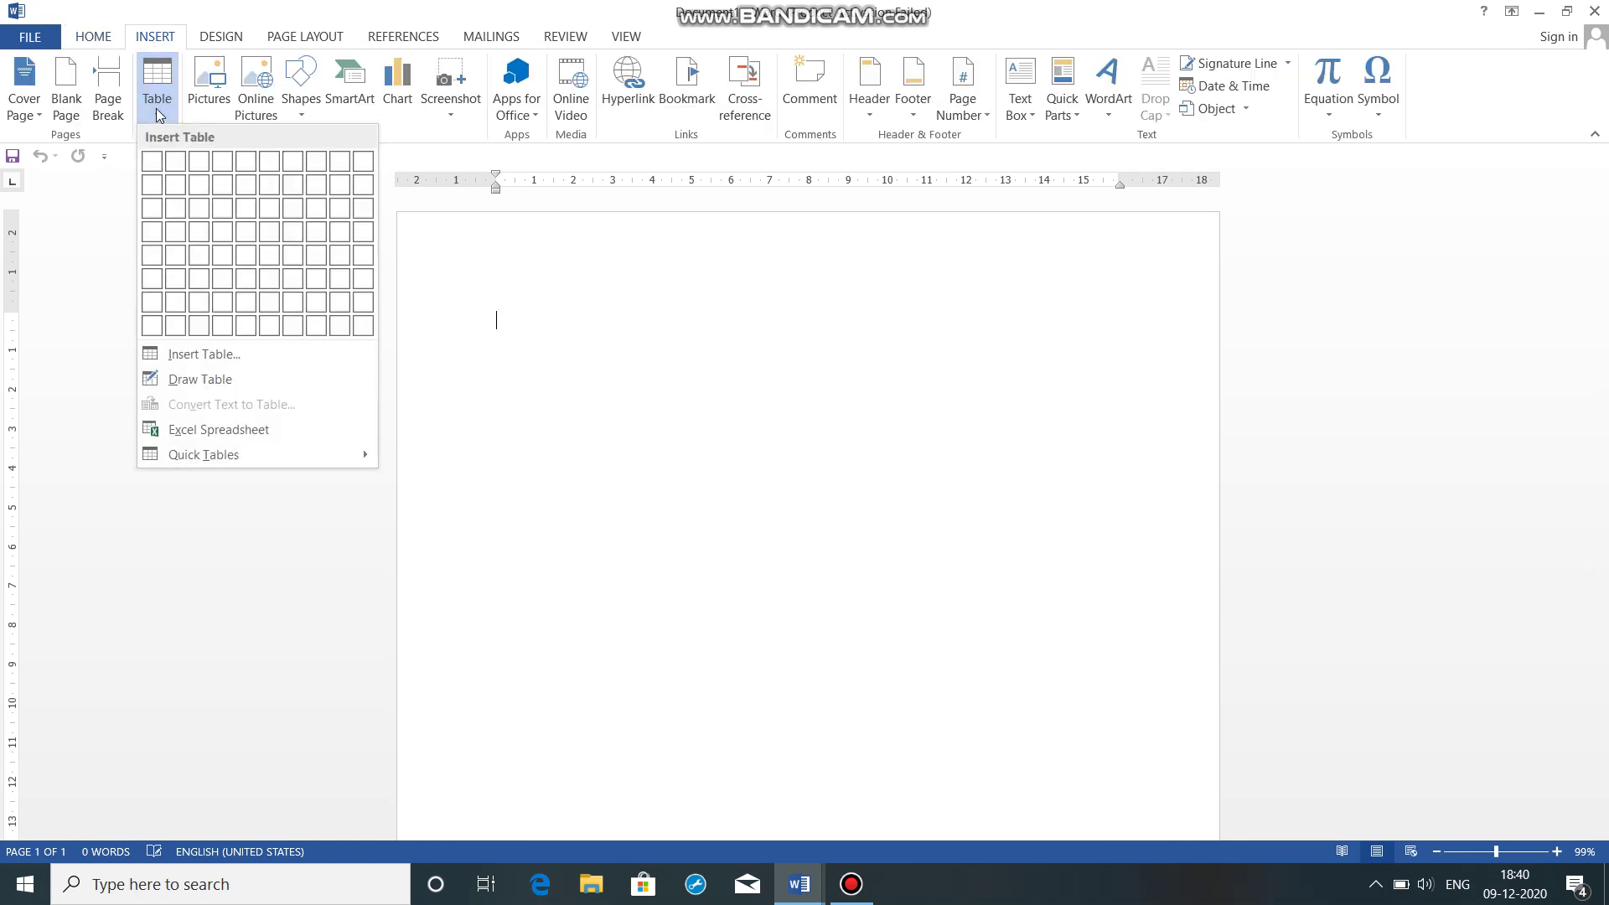
click(209, 355)
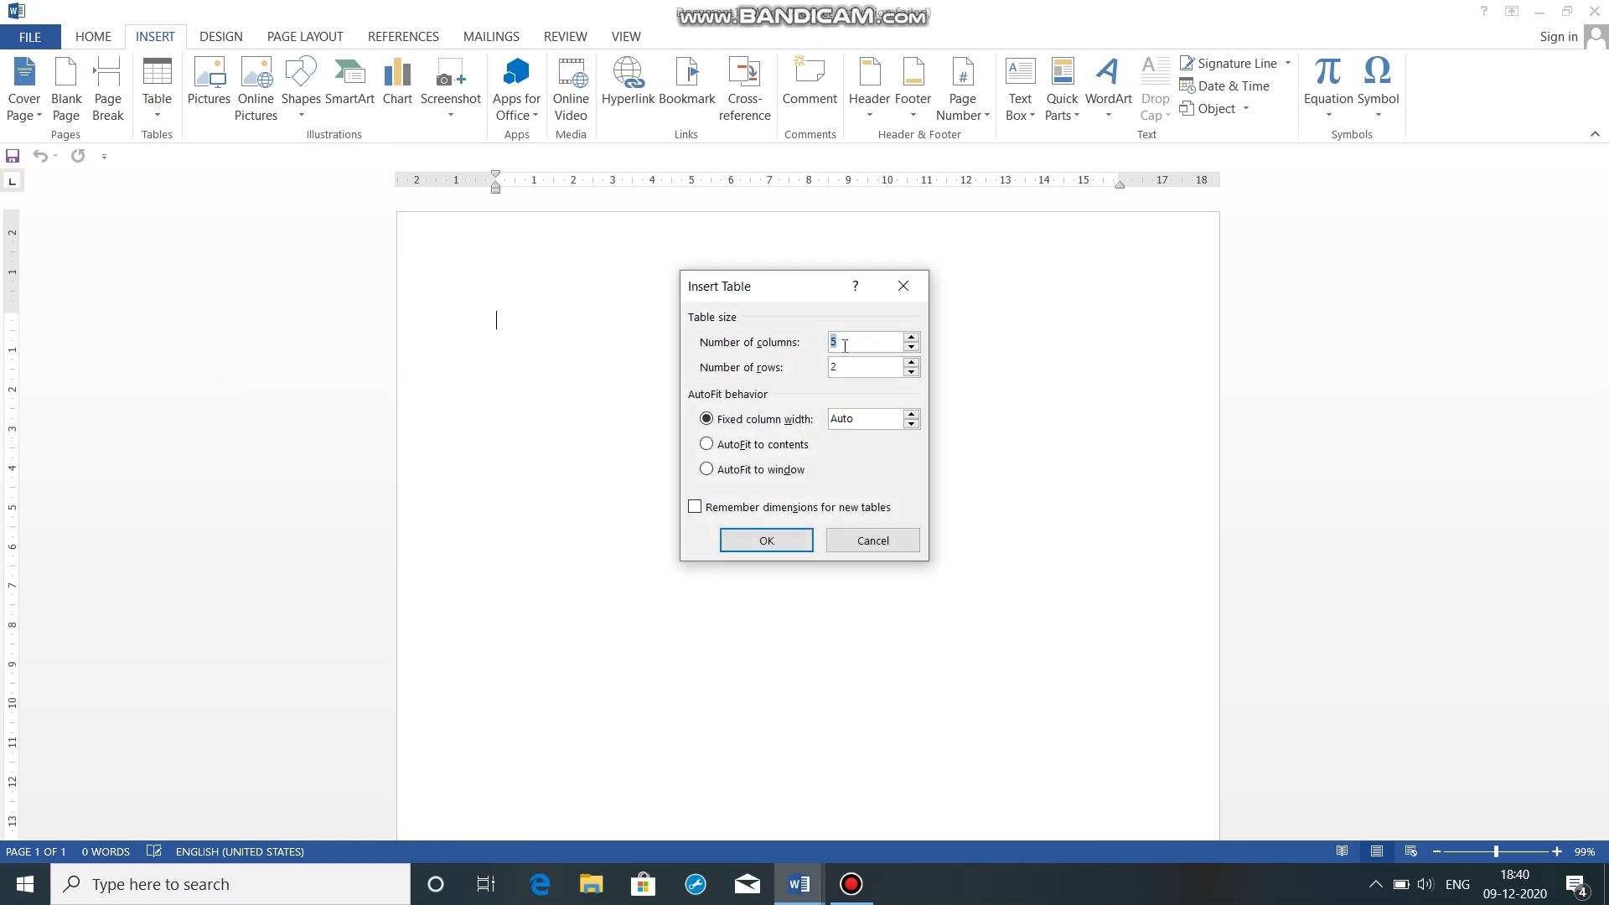
text(6)
click(840, 369)
key(BackSpace)
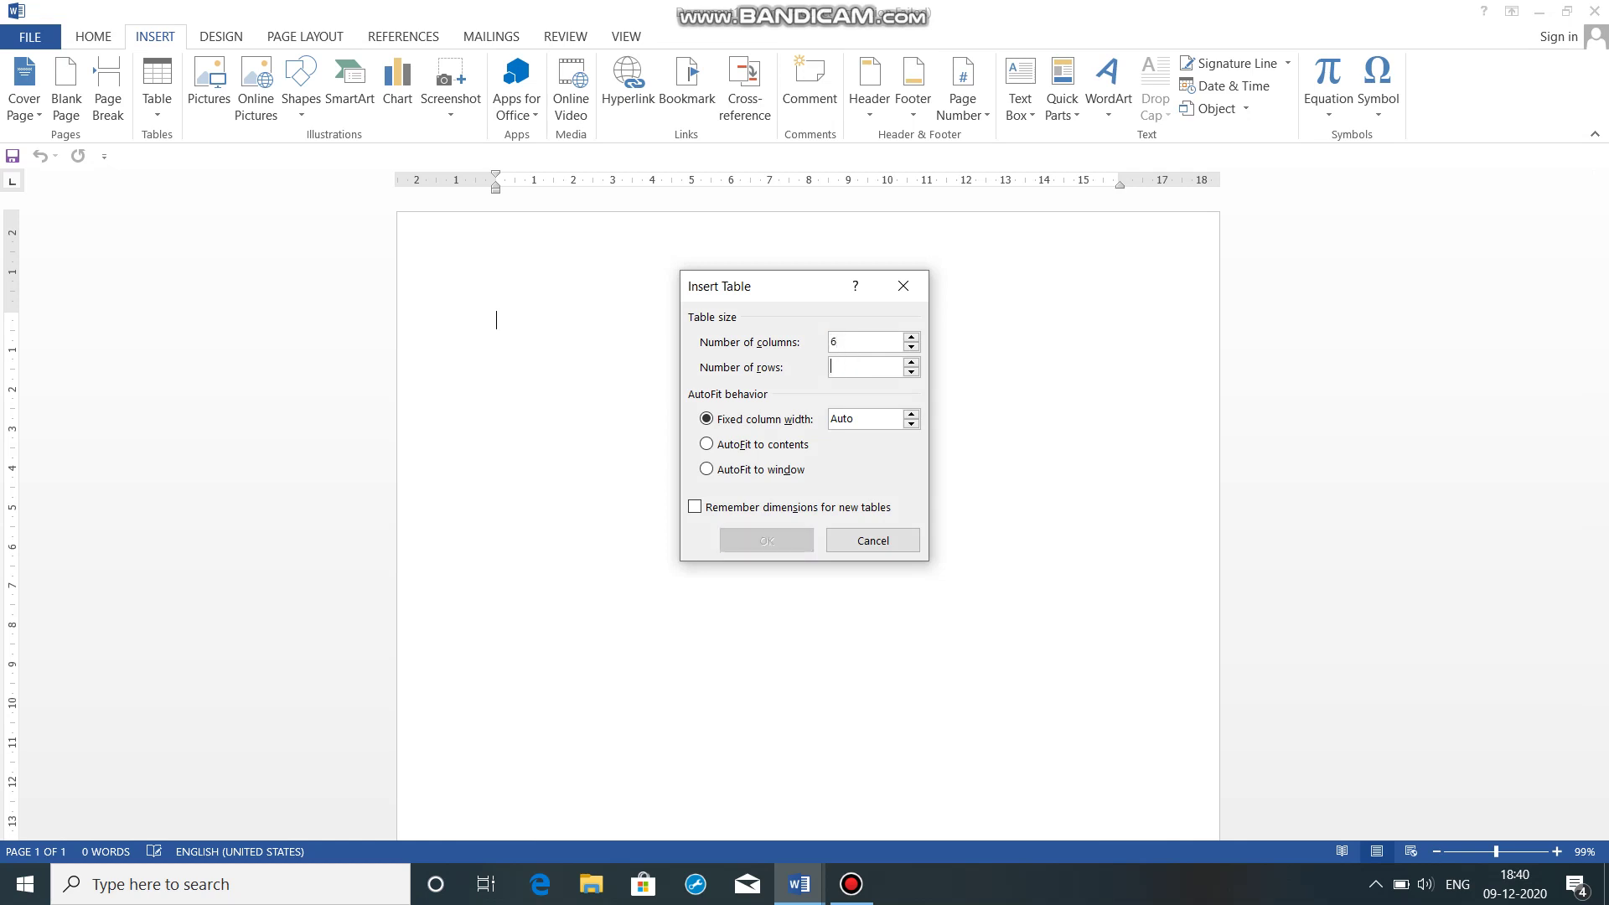
text(8)
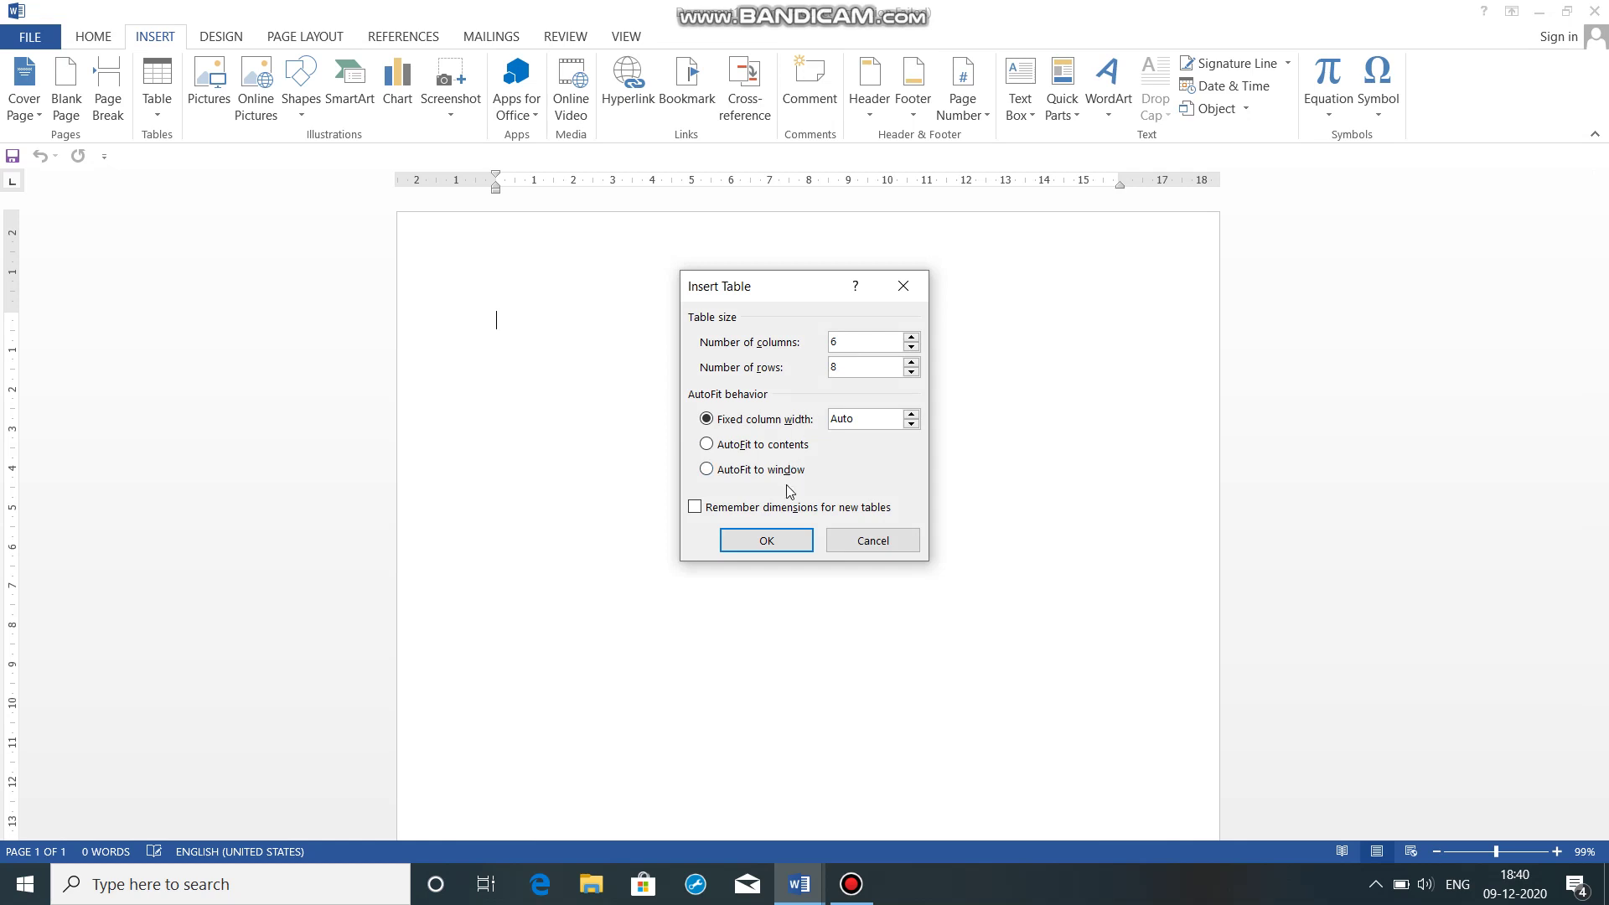
click(776, 543)
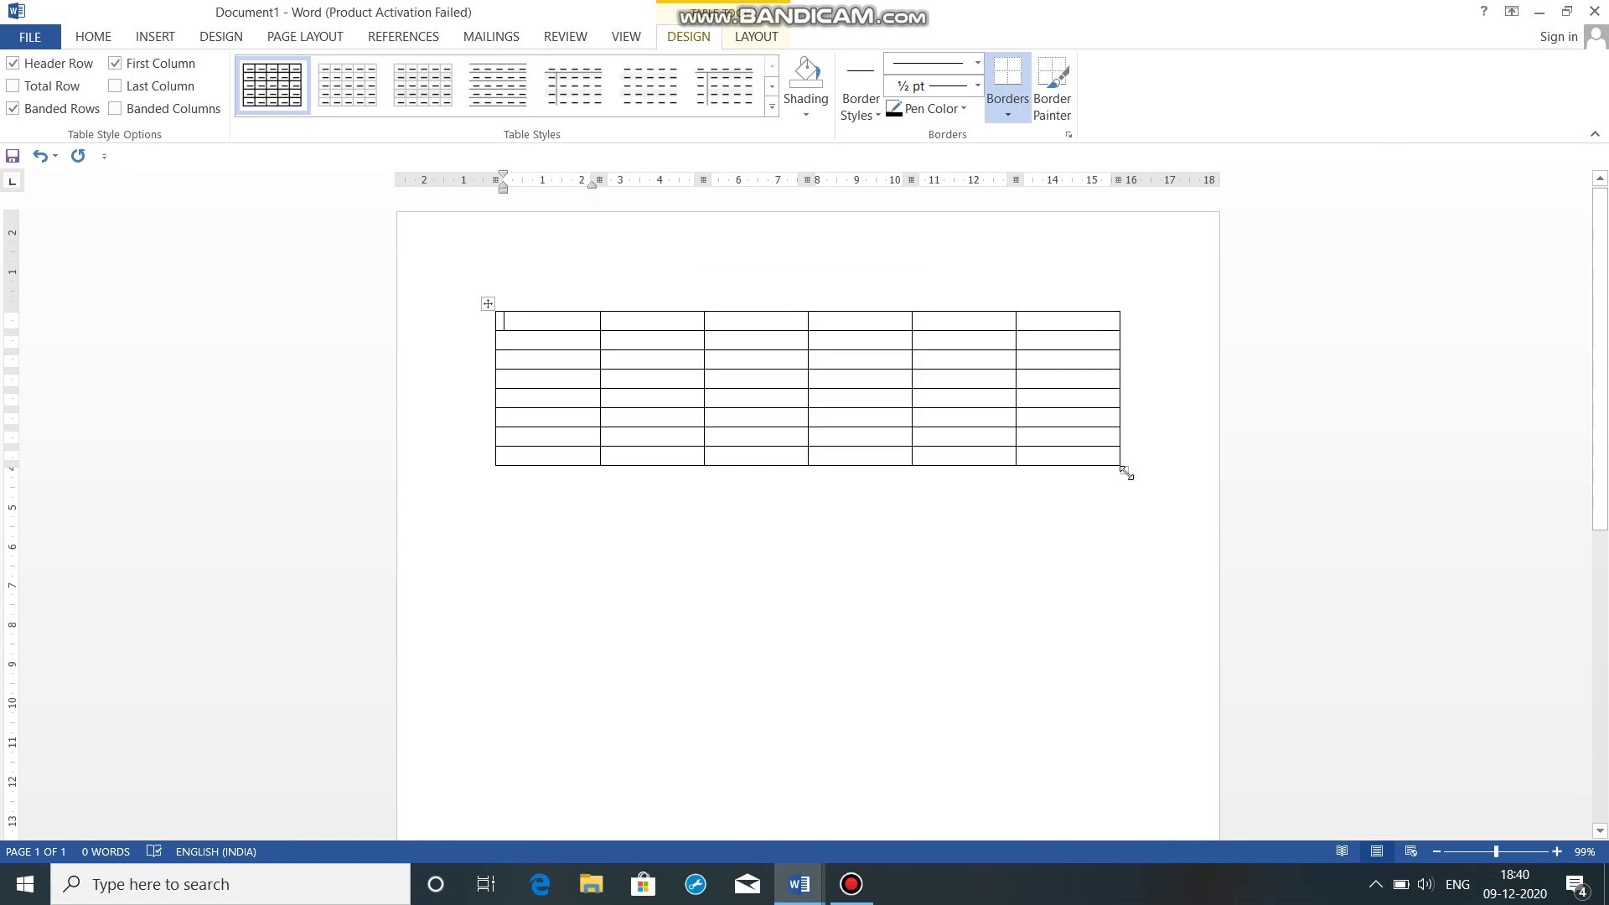
Stretch the table wider and taller across the page using its resize handle
drag(1126, 472, 1189, 635)
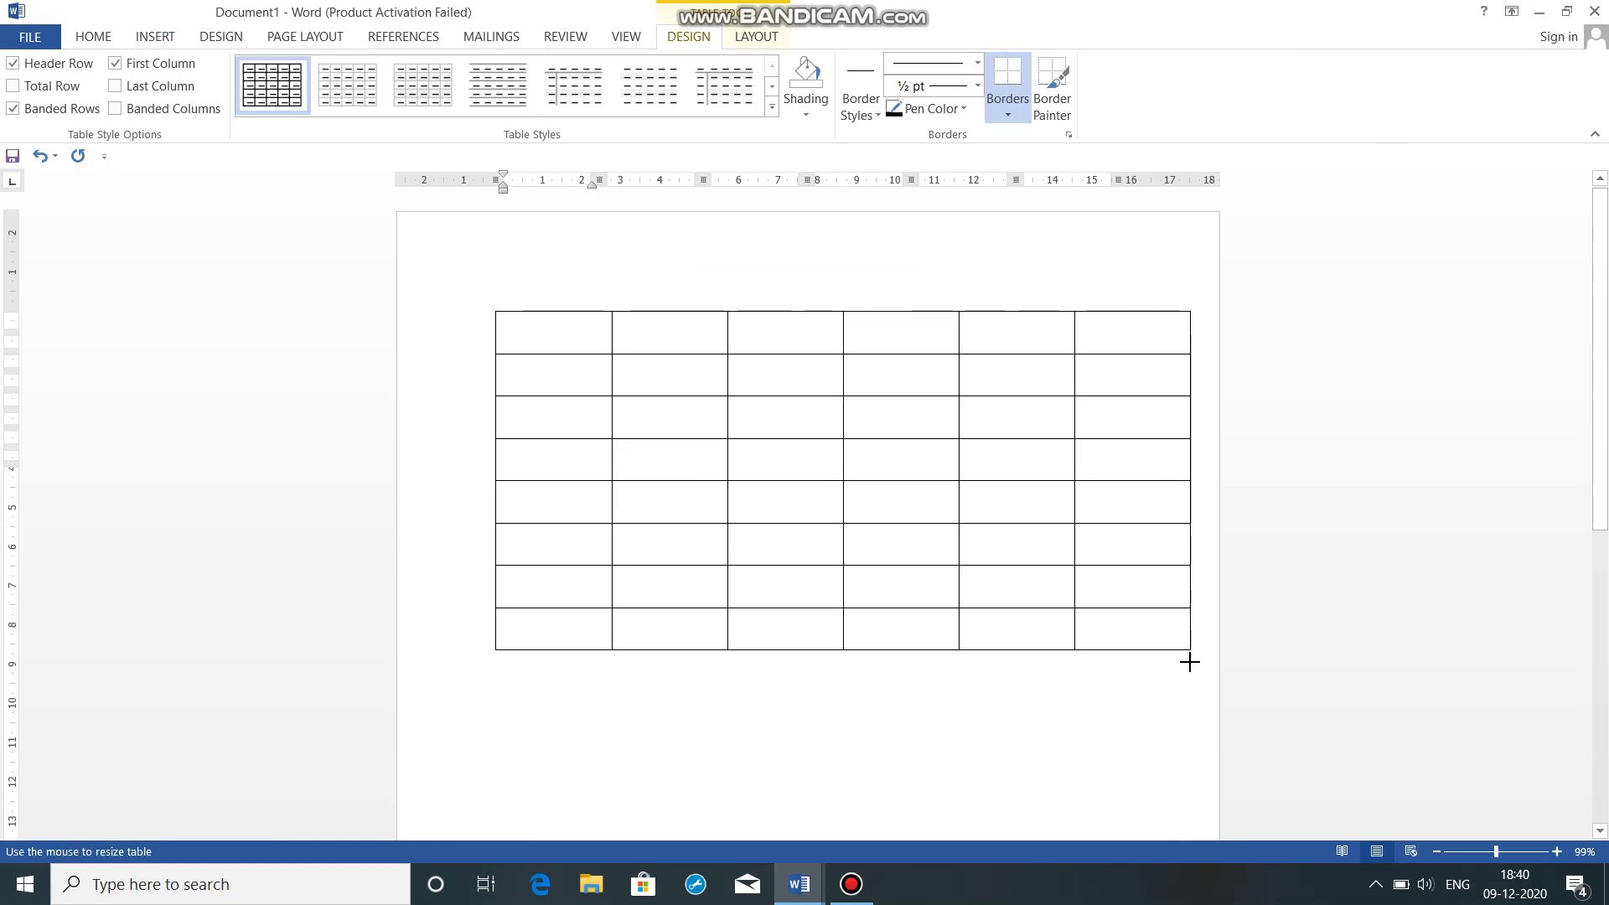
drag(1189, 636, 1208, 681)
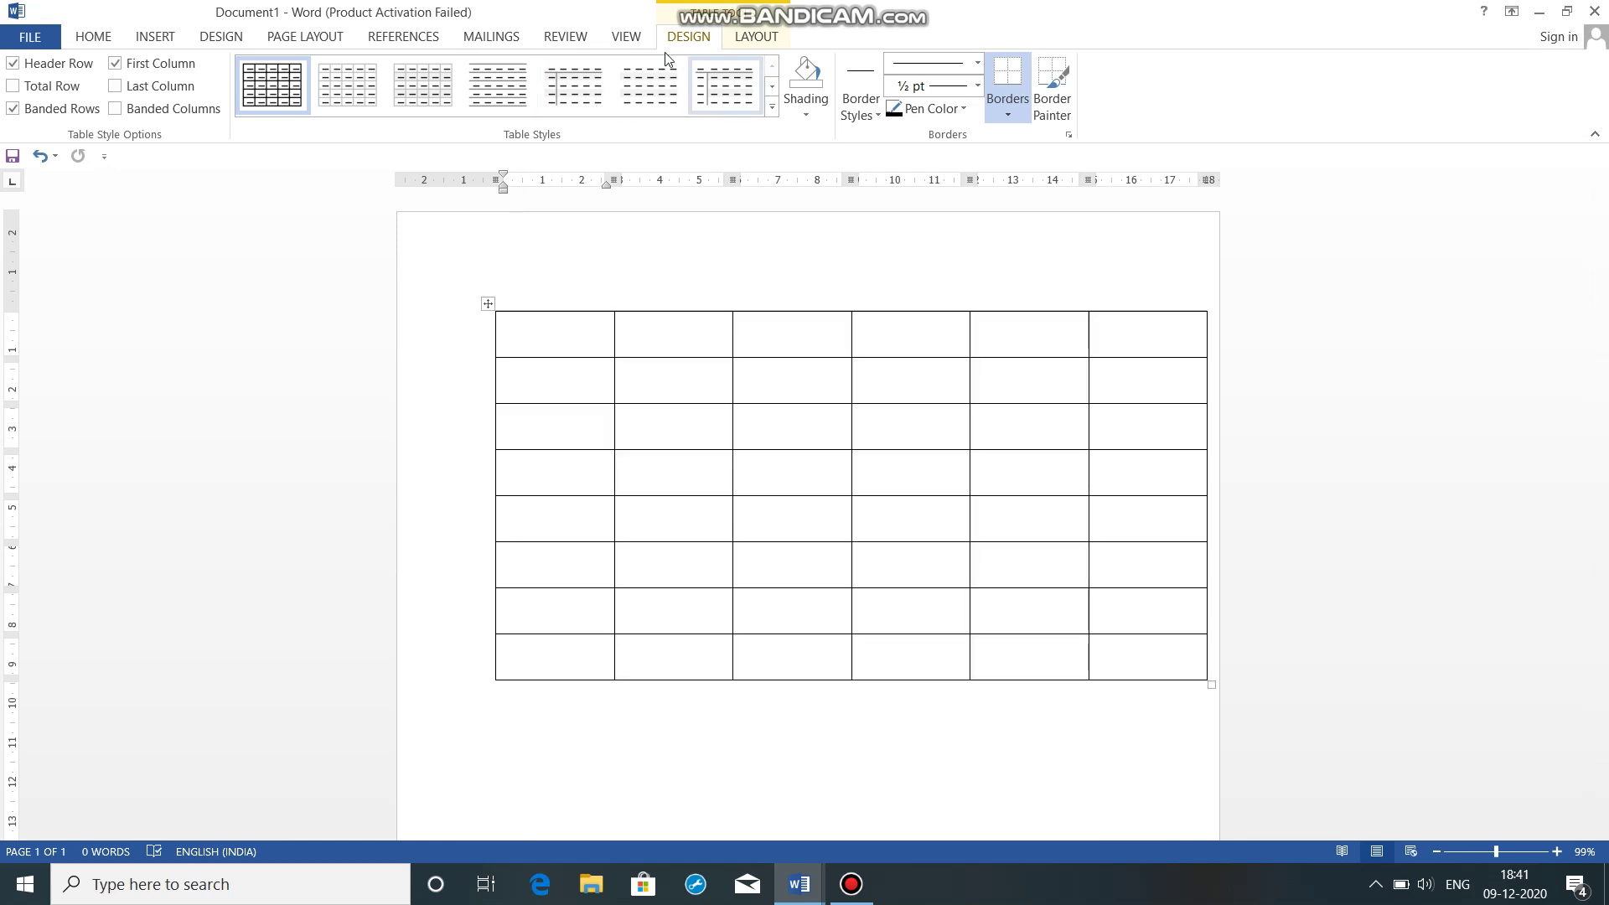
click(772, 38)
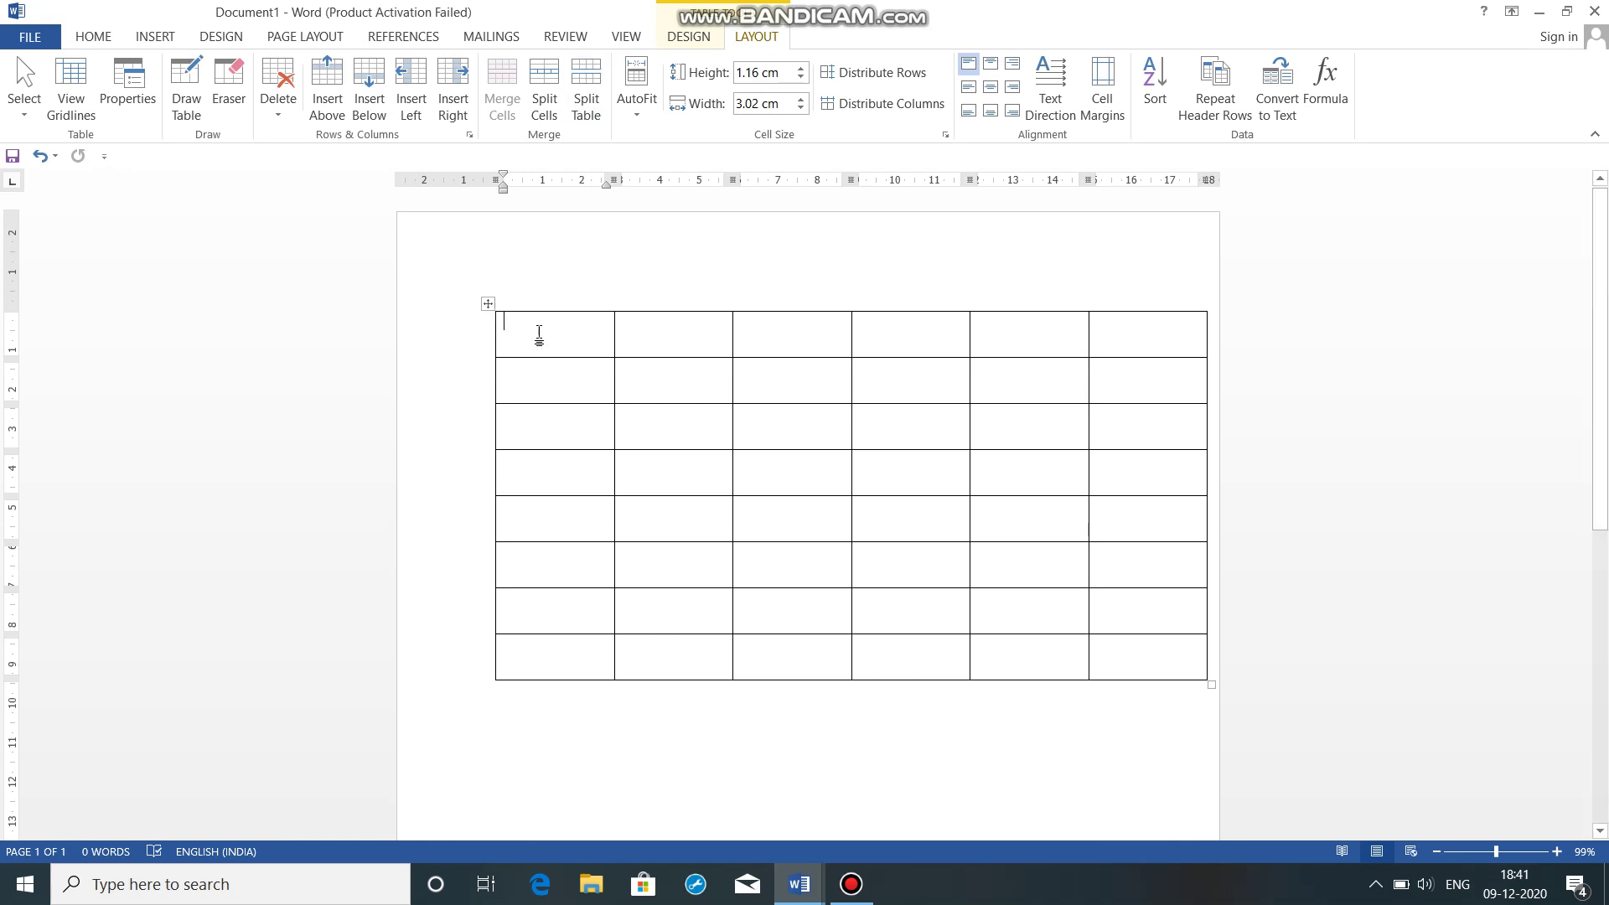
Select the entire top row and merge it into a single title cell
drag(539, 334, 626, 329)
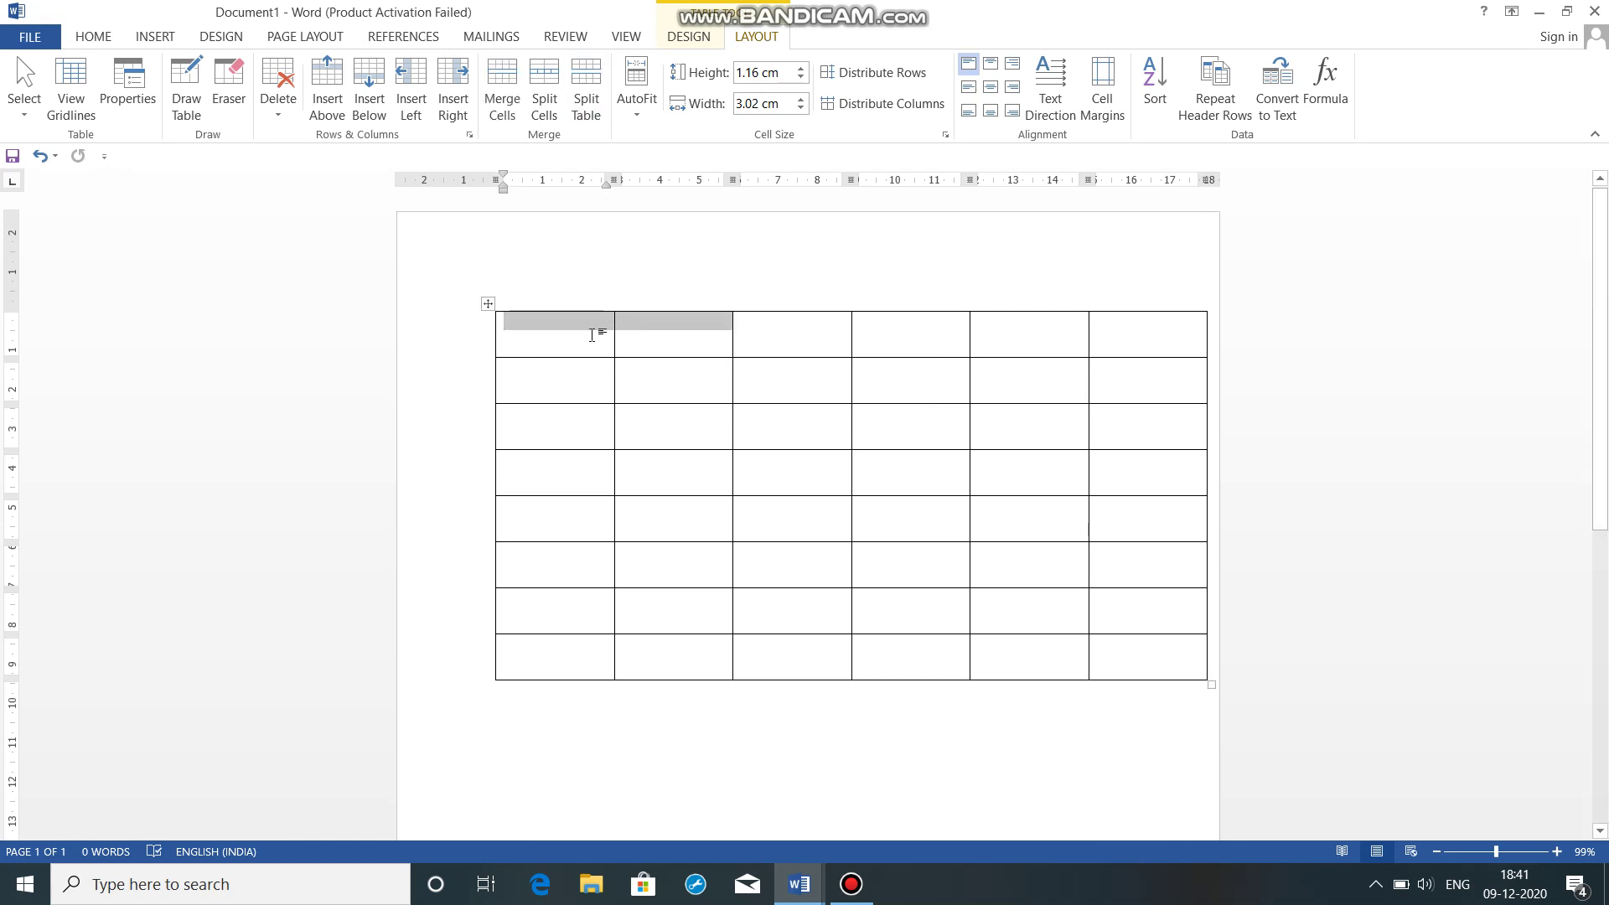
click(594, 328)
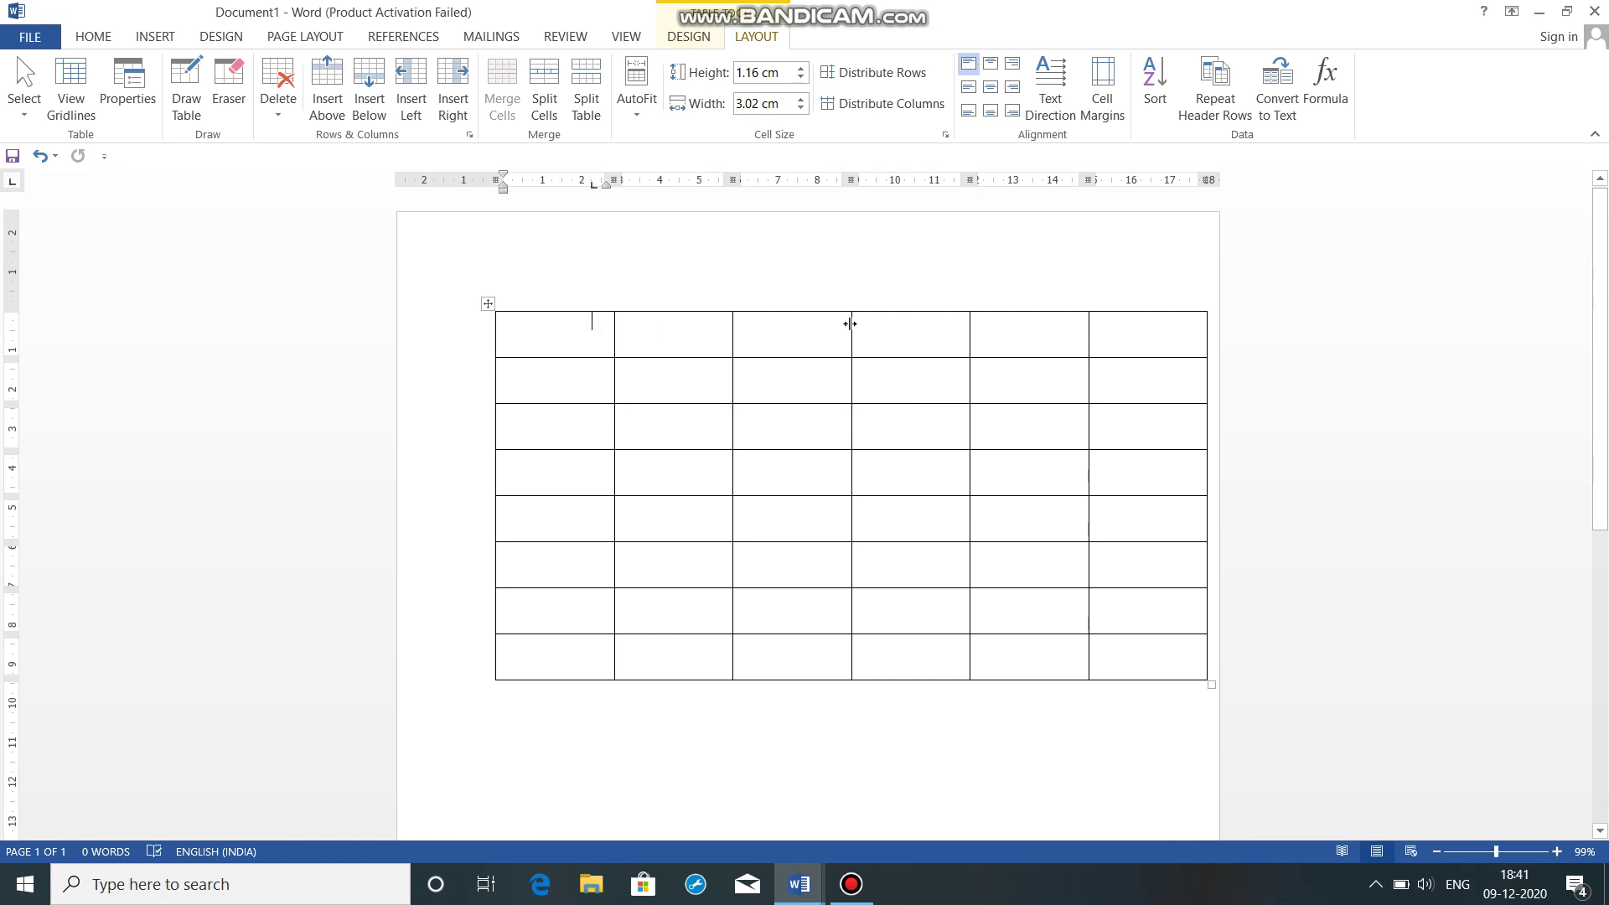
click(799, 331)
mouse_move(688, 327)
mouse_down()
mouse_move(560, 357)
mouse_move(714, 369)
mouse_move(1056, 348)
mouse_up()
drag(1156, 348, 1154, 347)
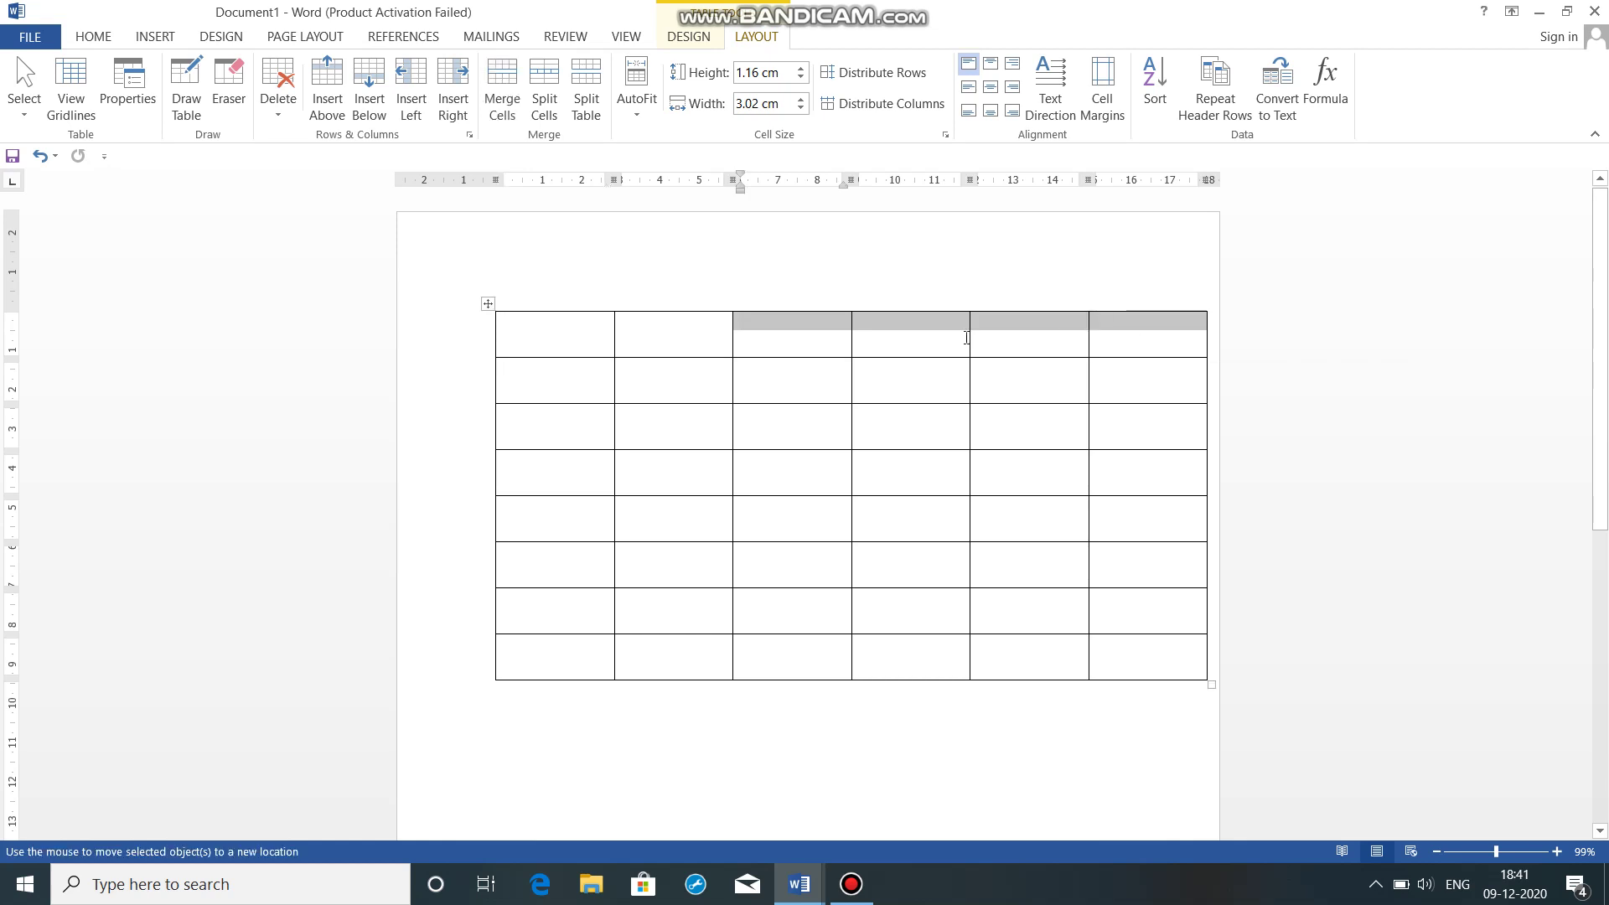
drag(613, 360, 543, 335)
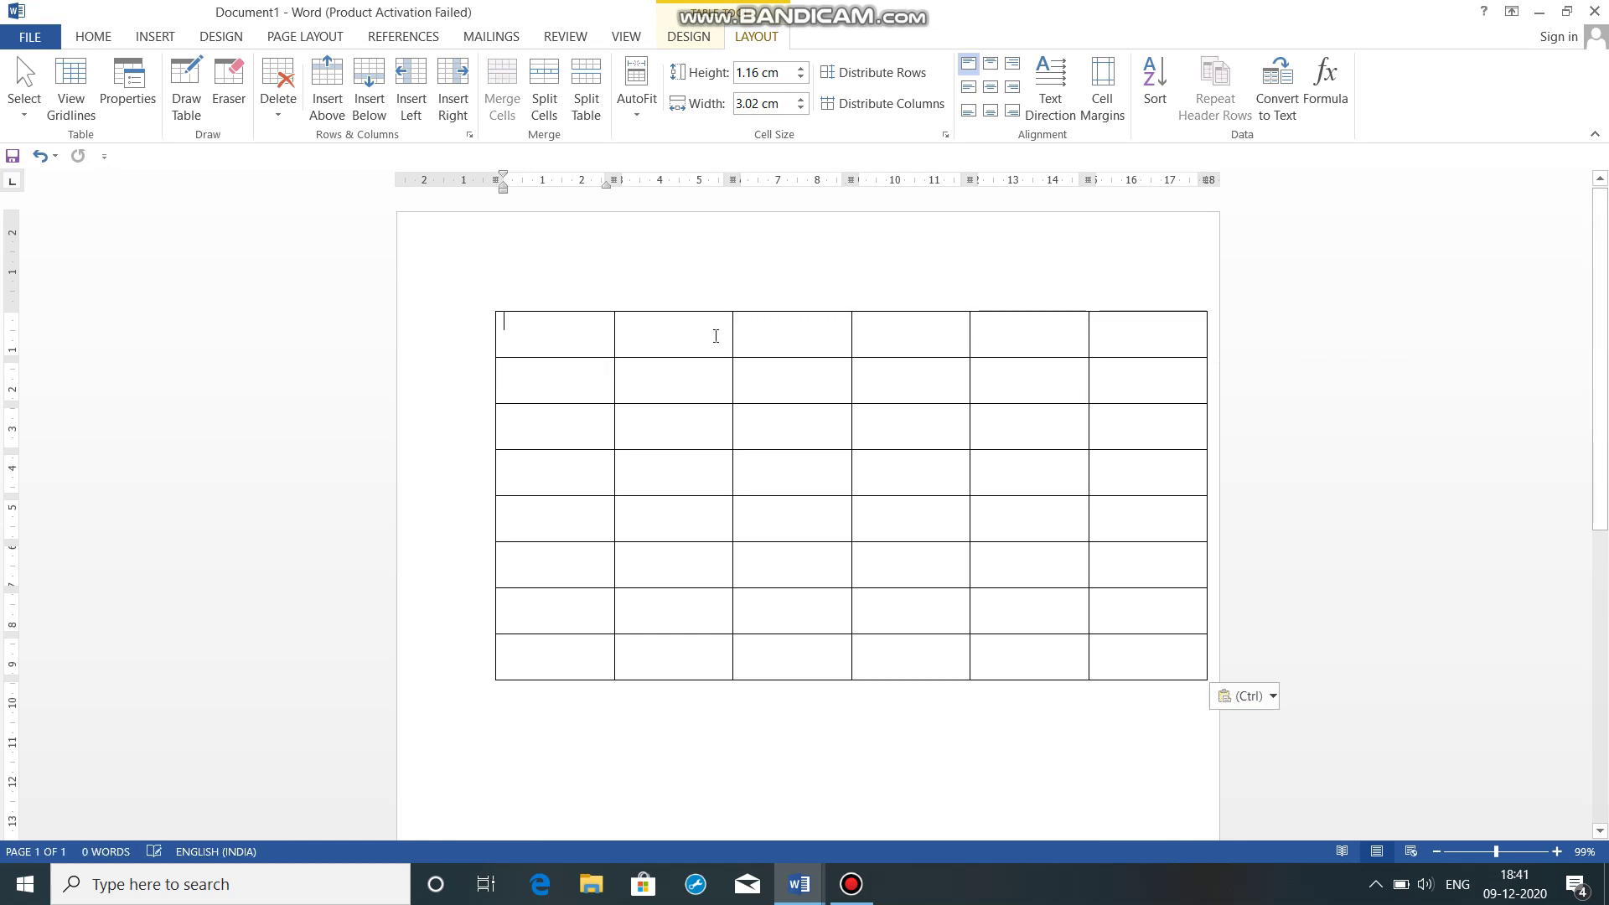
drag(715, 336, 1119, 335)
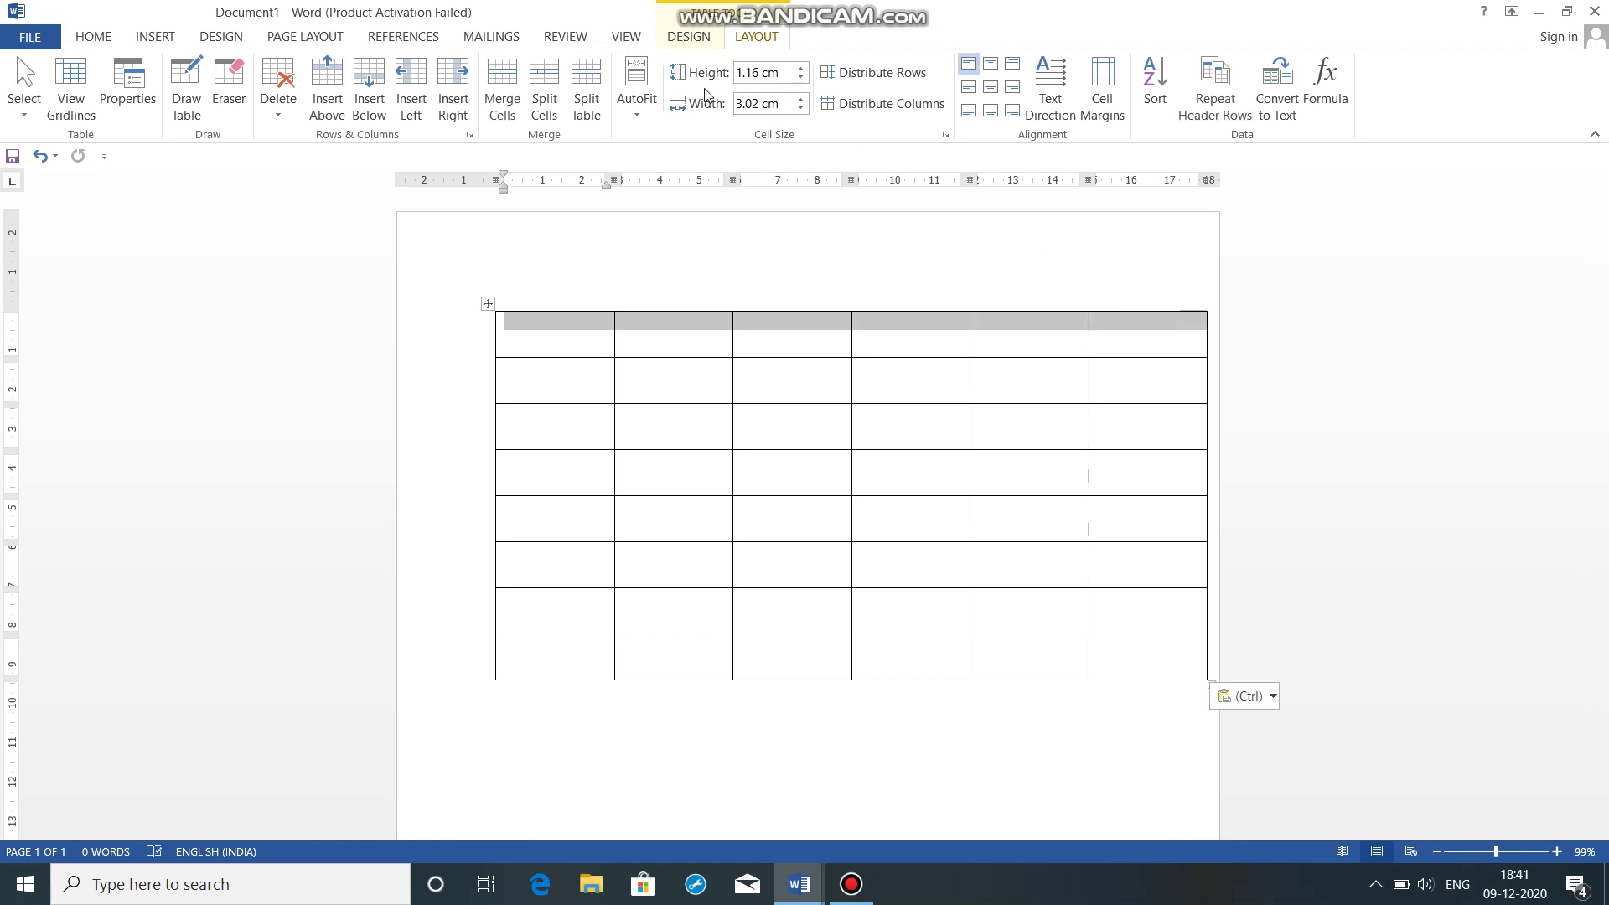
click(500, 84)
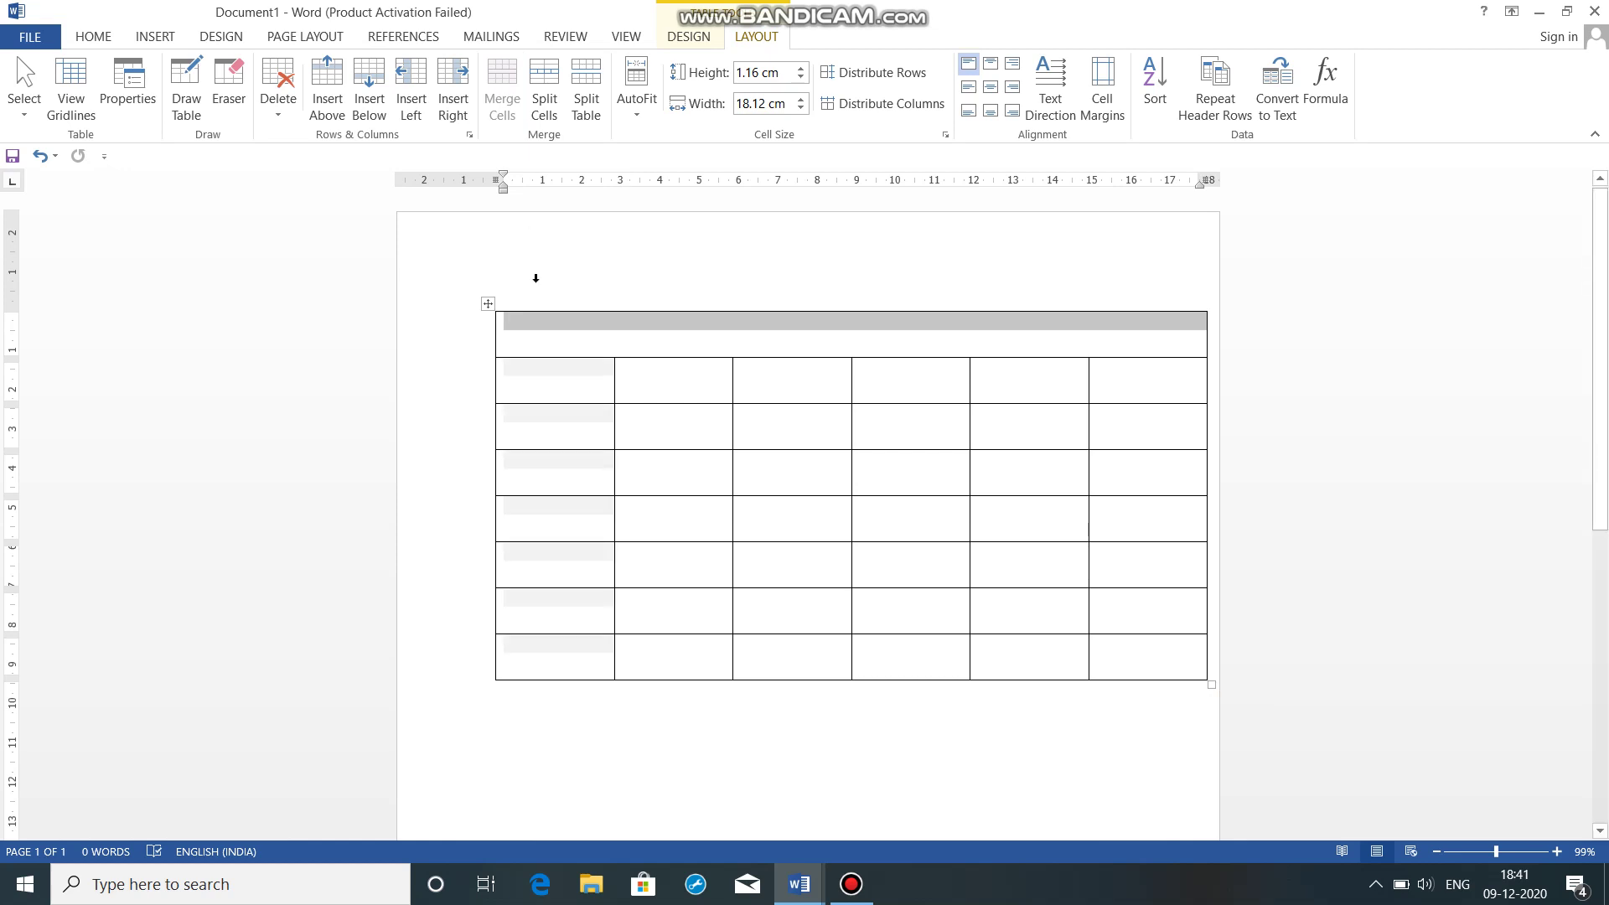
click(582, 342)
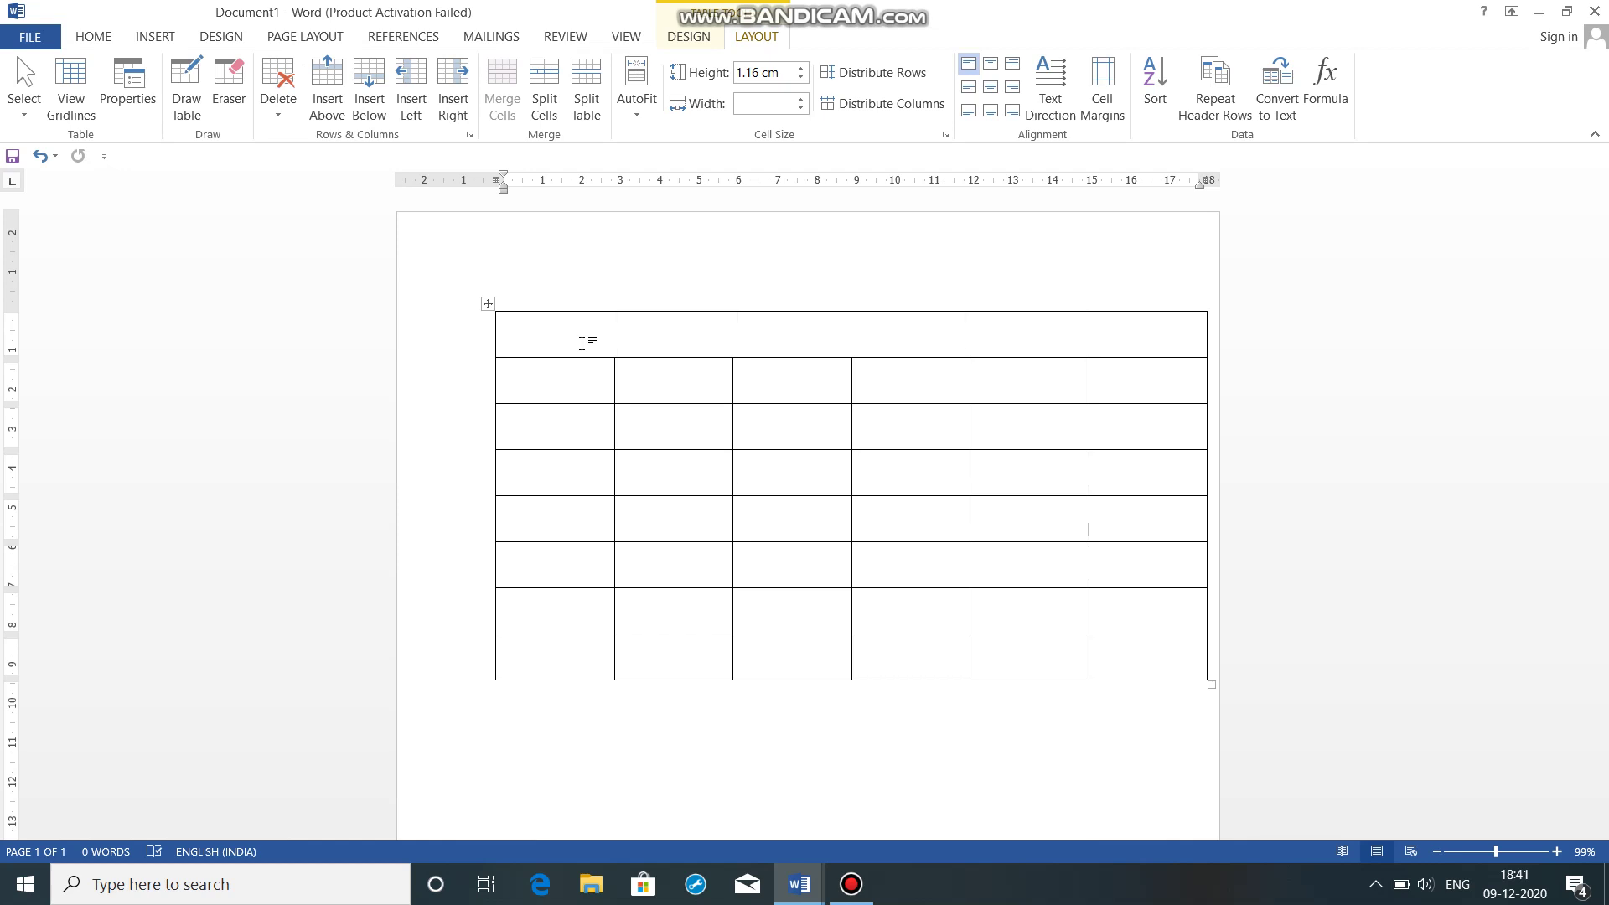
Type JANUARY in the title cell and SUN, MON, TUE down the first column
text(JAN)
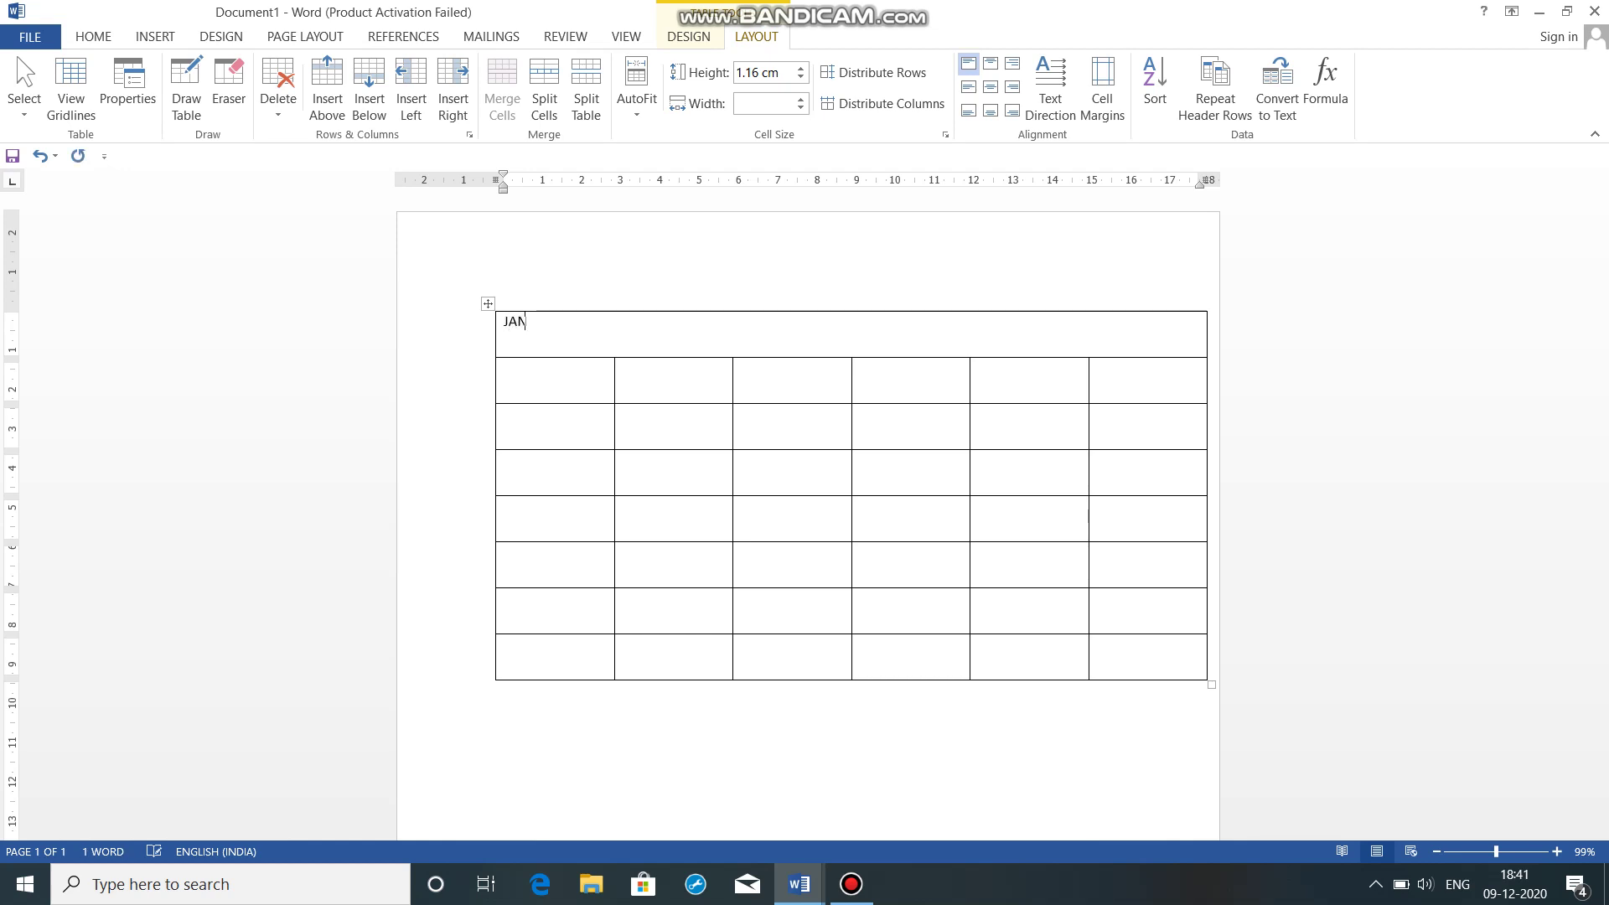
text(UARY)
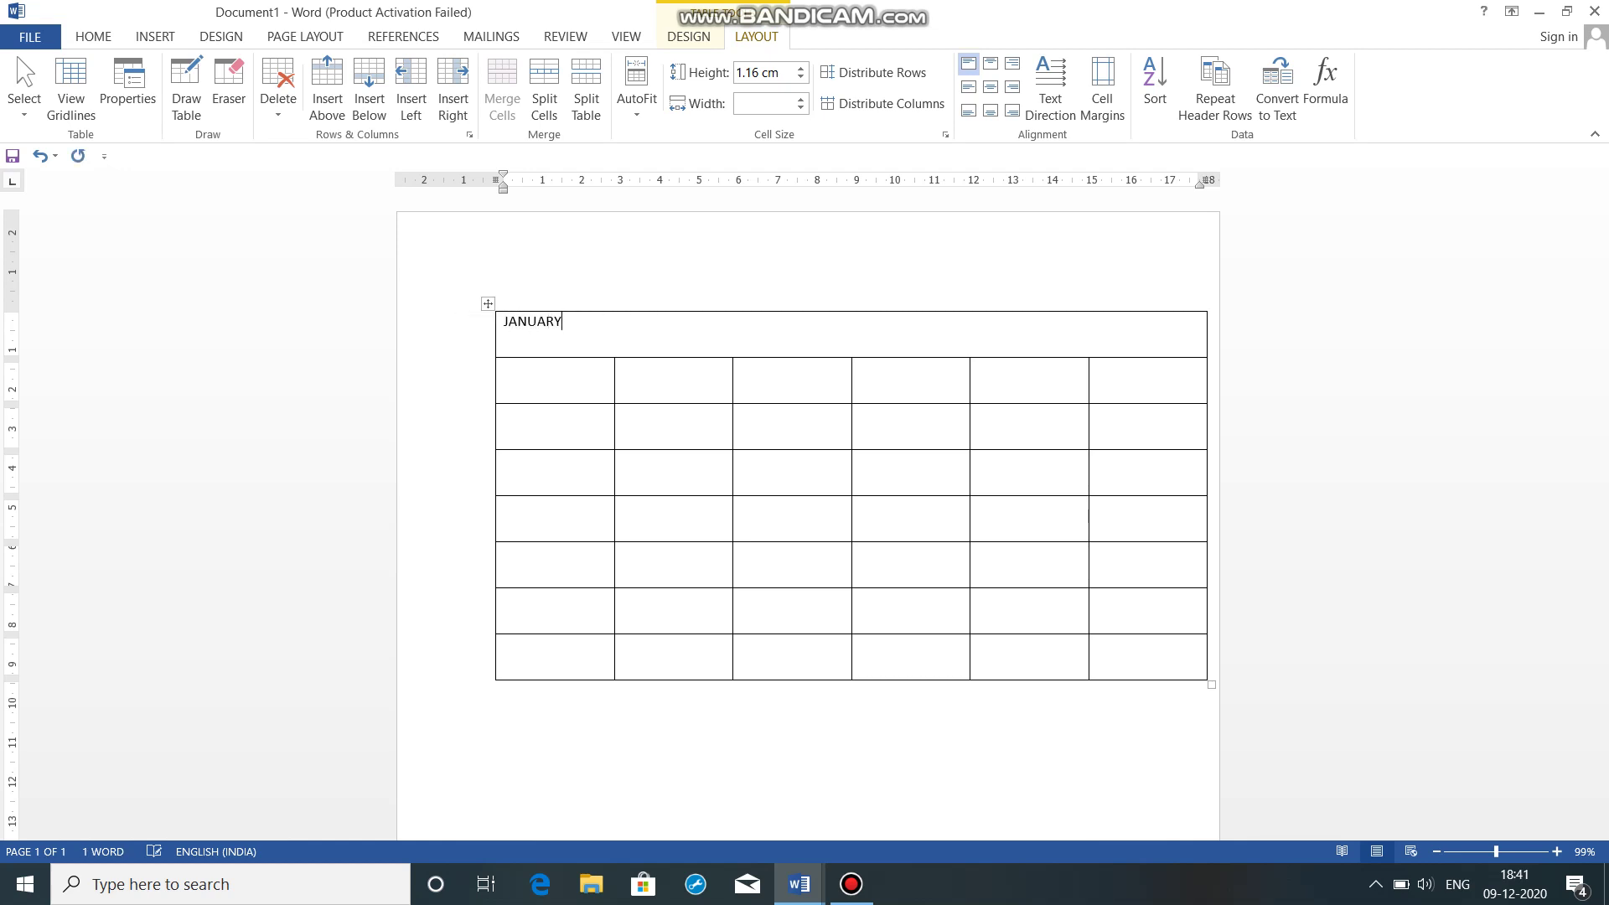
click(581, 398)
text(SU)
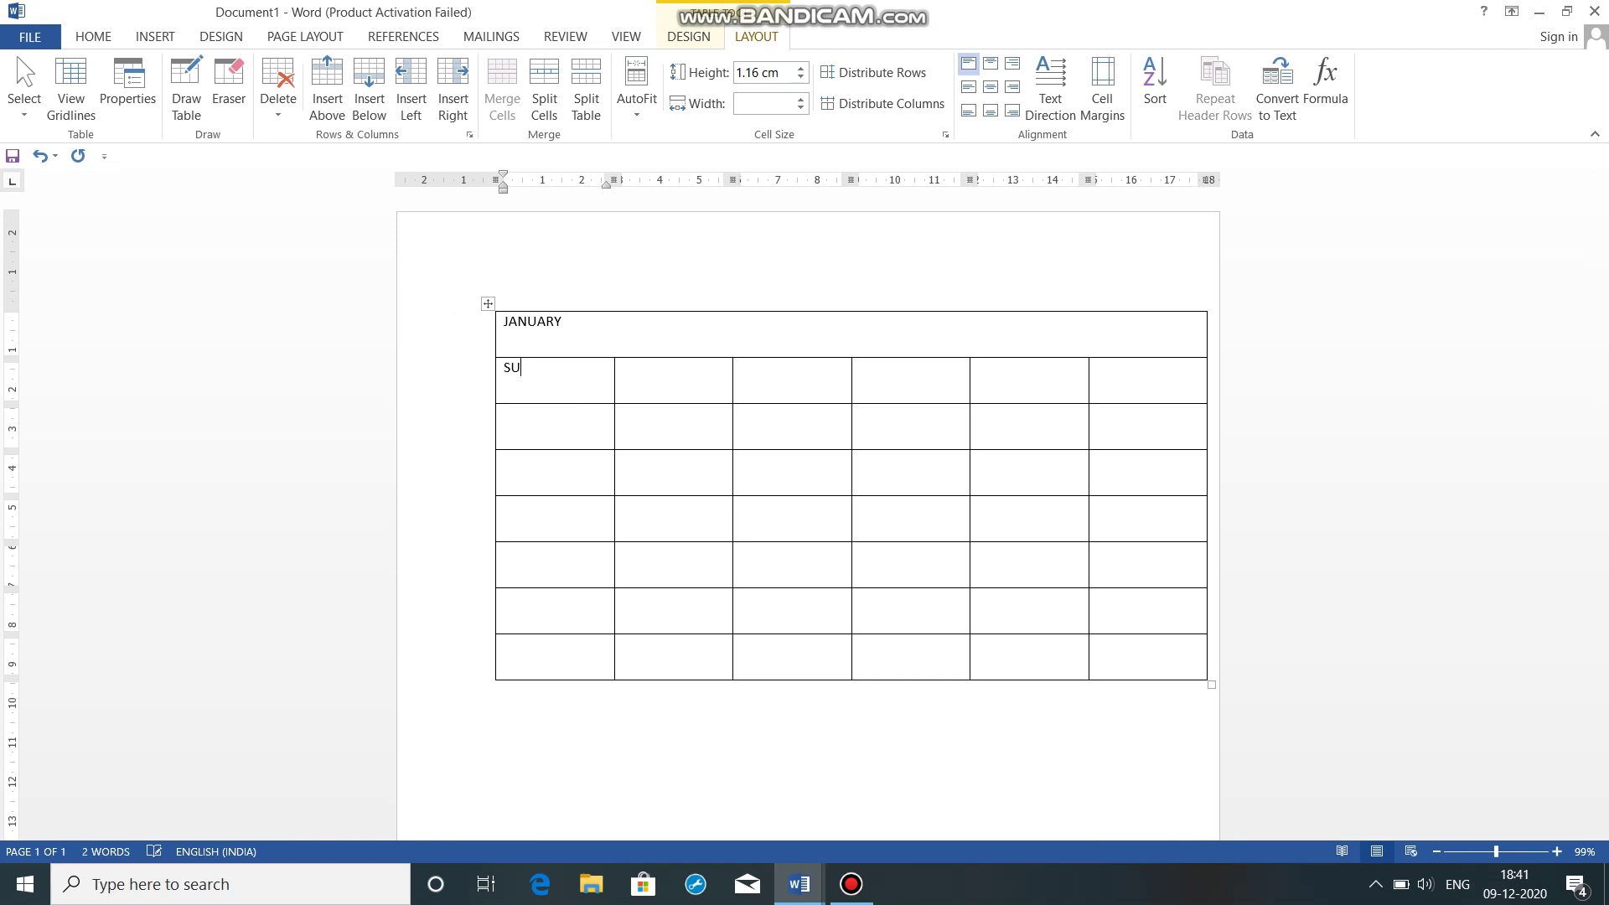
text(N)
key(Return)
text(MON)
key(Down)
text(TUE)
Continue the first column with WED, THU, FRI and SAT, fixing a typo in WED
key(Down)
text(W)
text(ED)
key(BackSpace)
text(D)
key(Down)
text(THU)
key(Down)
text(FR)
text(I)
key(Down)
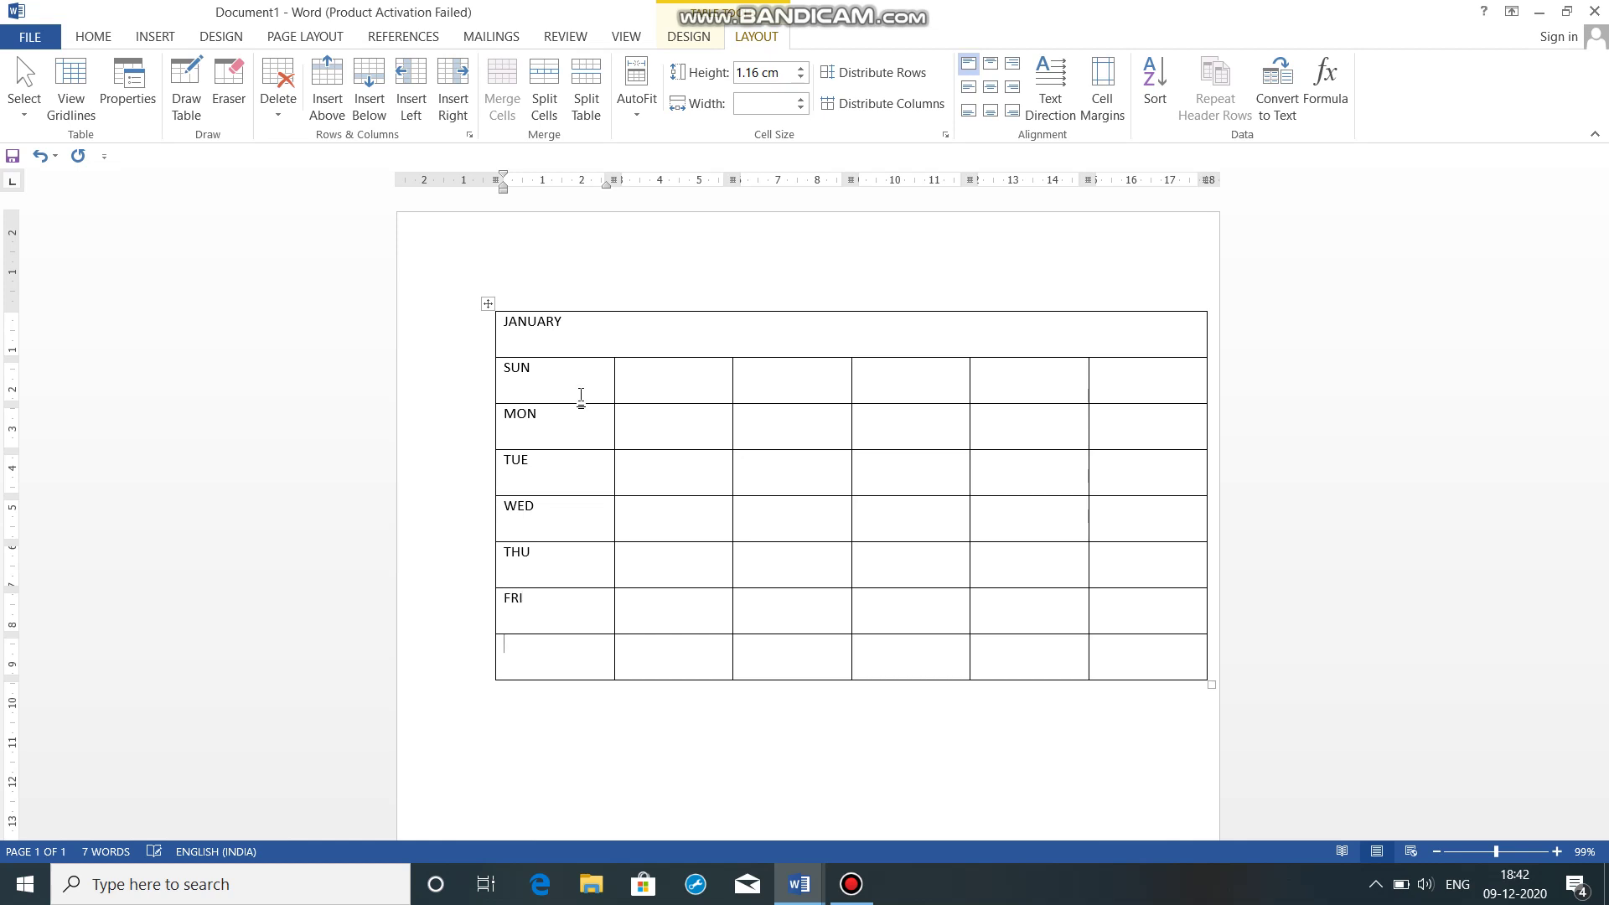
text(SAT)
Enter dates 1–5 in the second column, from the TUE row to SAT
click(654, 429)
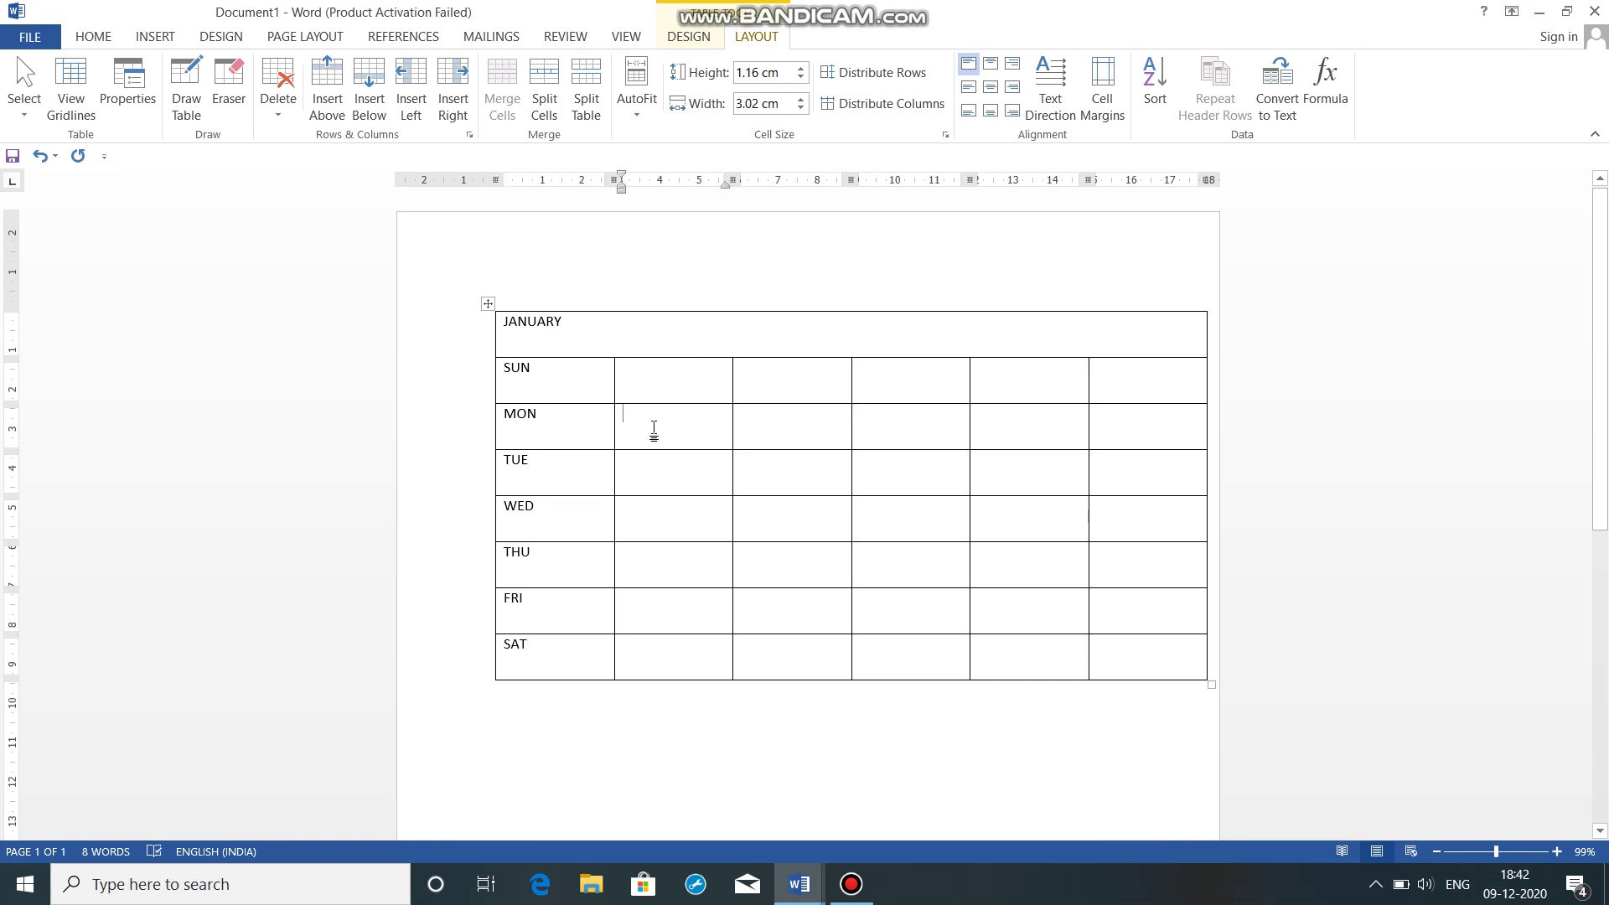
click(652, 491)
text(1)
key(Down)
text(2)
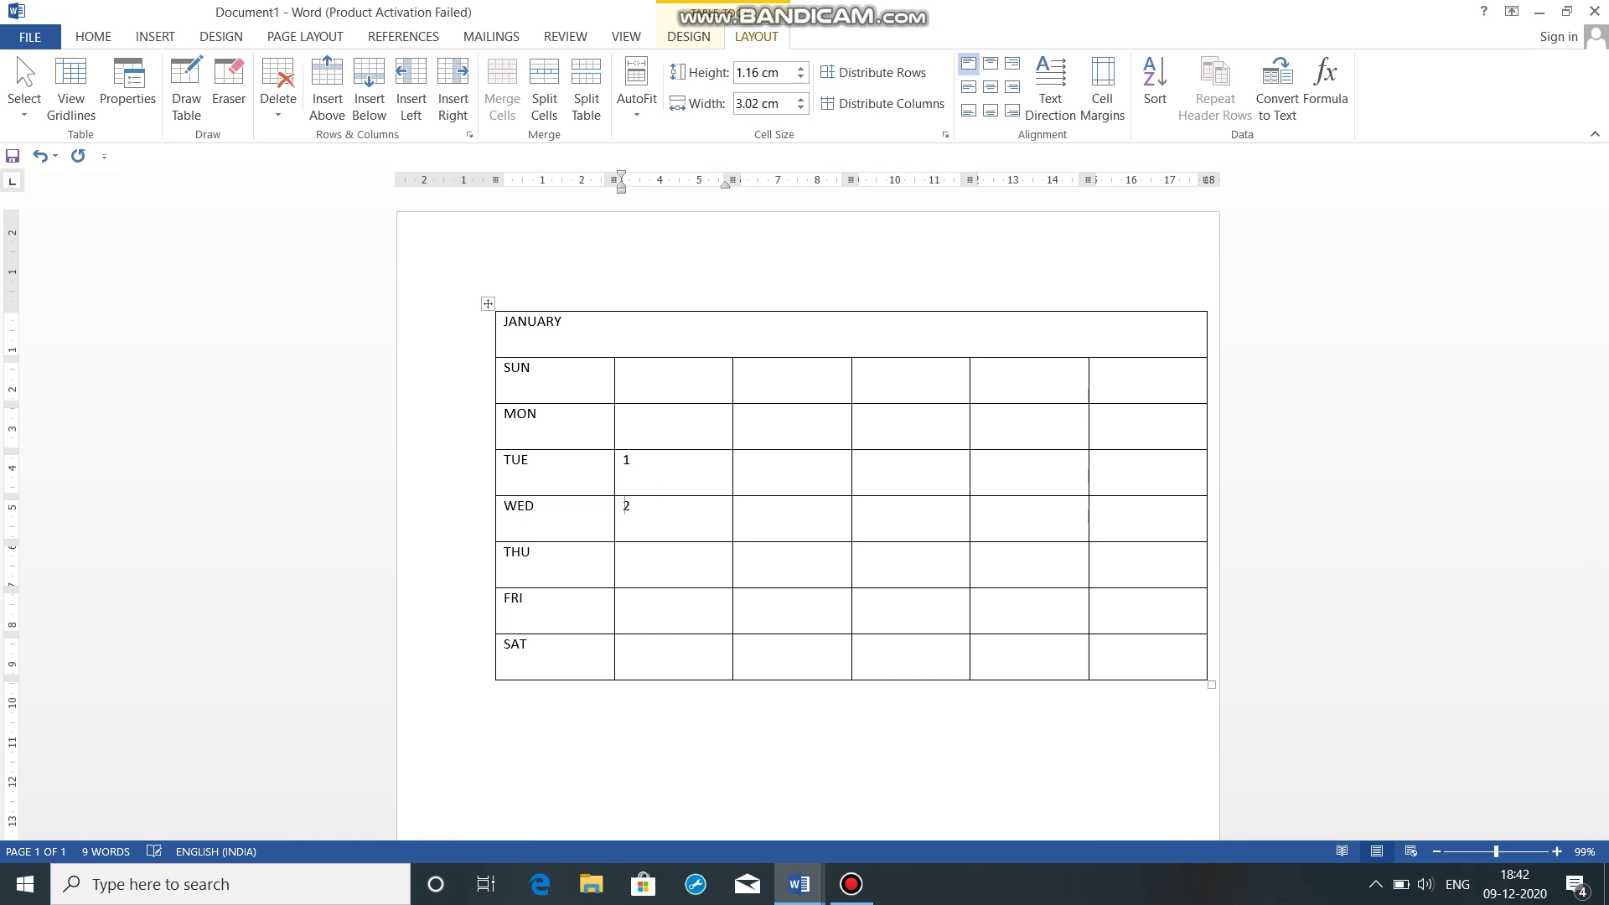
key(Down)
text(3)
key(Down)
text(4)
key(Down)
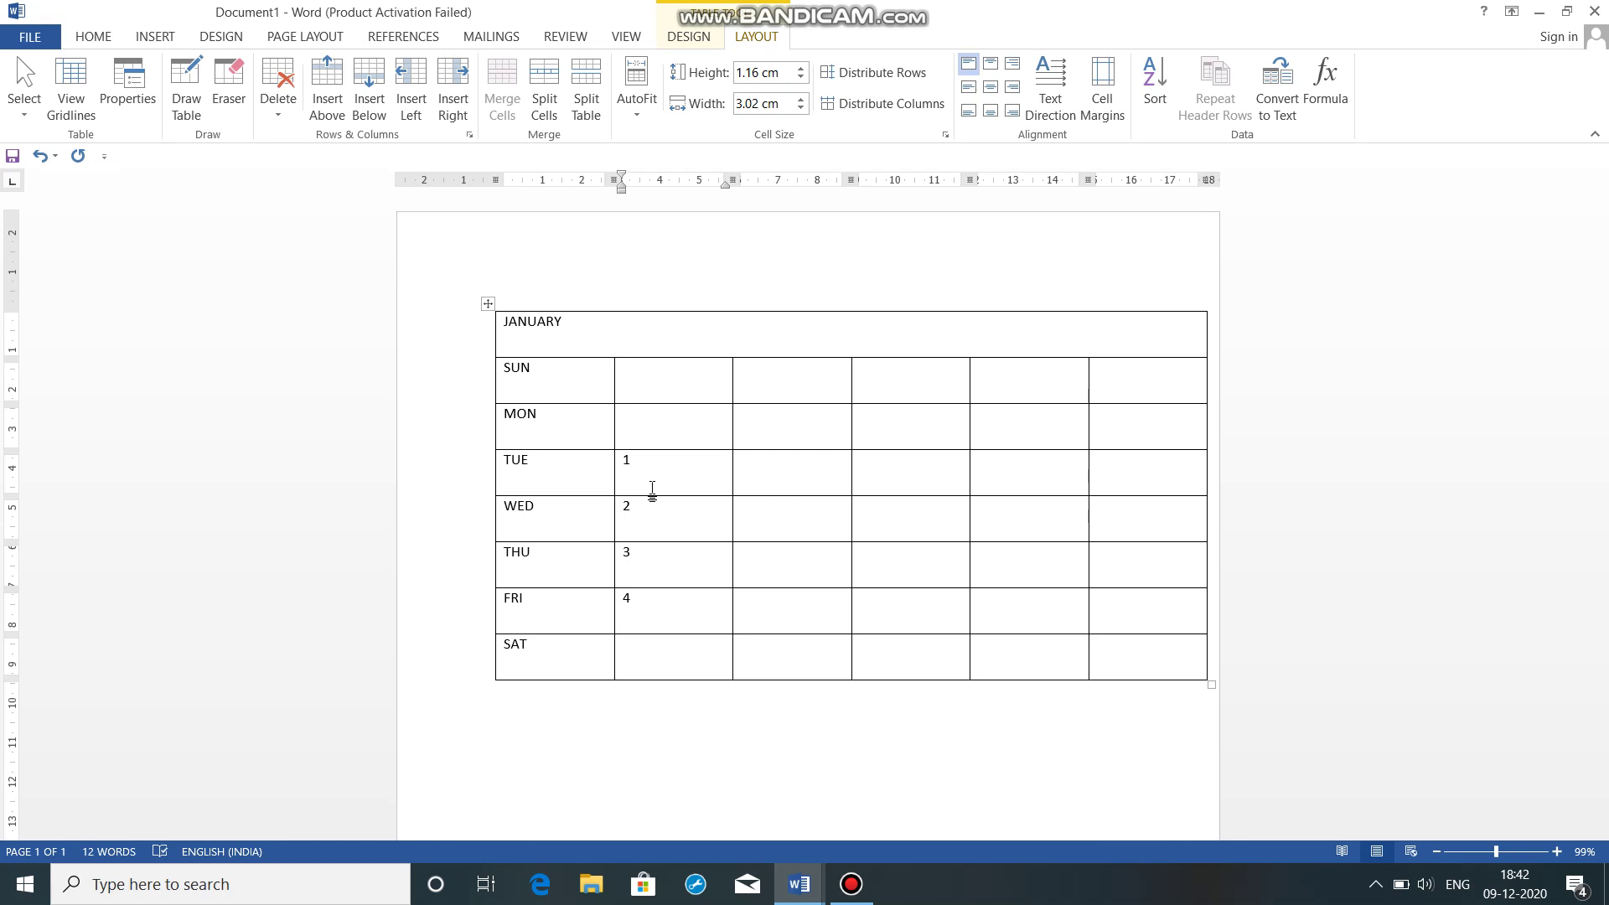
text(5)
Fill the third column with dates 5 through 11, correcting the SAT entry
key(Tab)
text(5)
key(Down)
text(6)
text(7)
text(8)
key(Down)
text(9)
key(Down)
text(10)
key(Down)
text(10)
key(Tab)
key(Left)
key(BackSpace)
text(1)
Start the fourth column with dates 12, 13 and 14
key(Tab)
text(1)
text(213)
key(Down)
text(14)
key(Down)
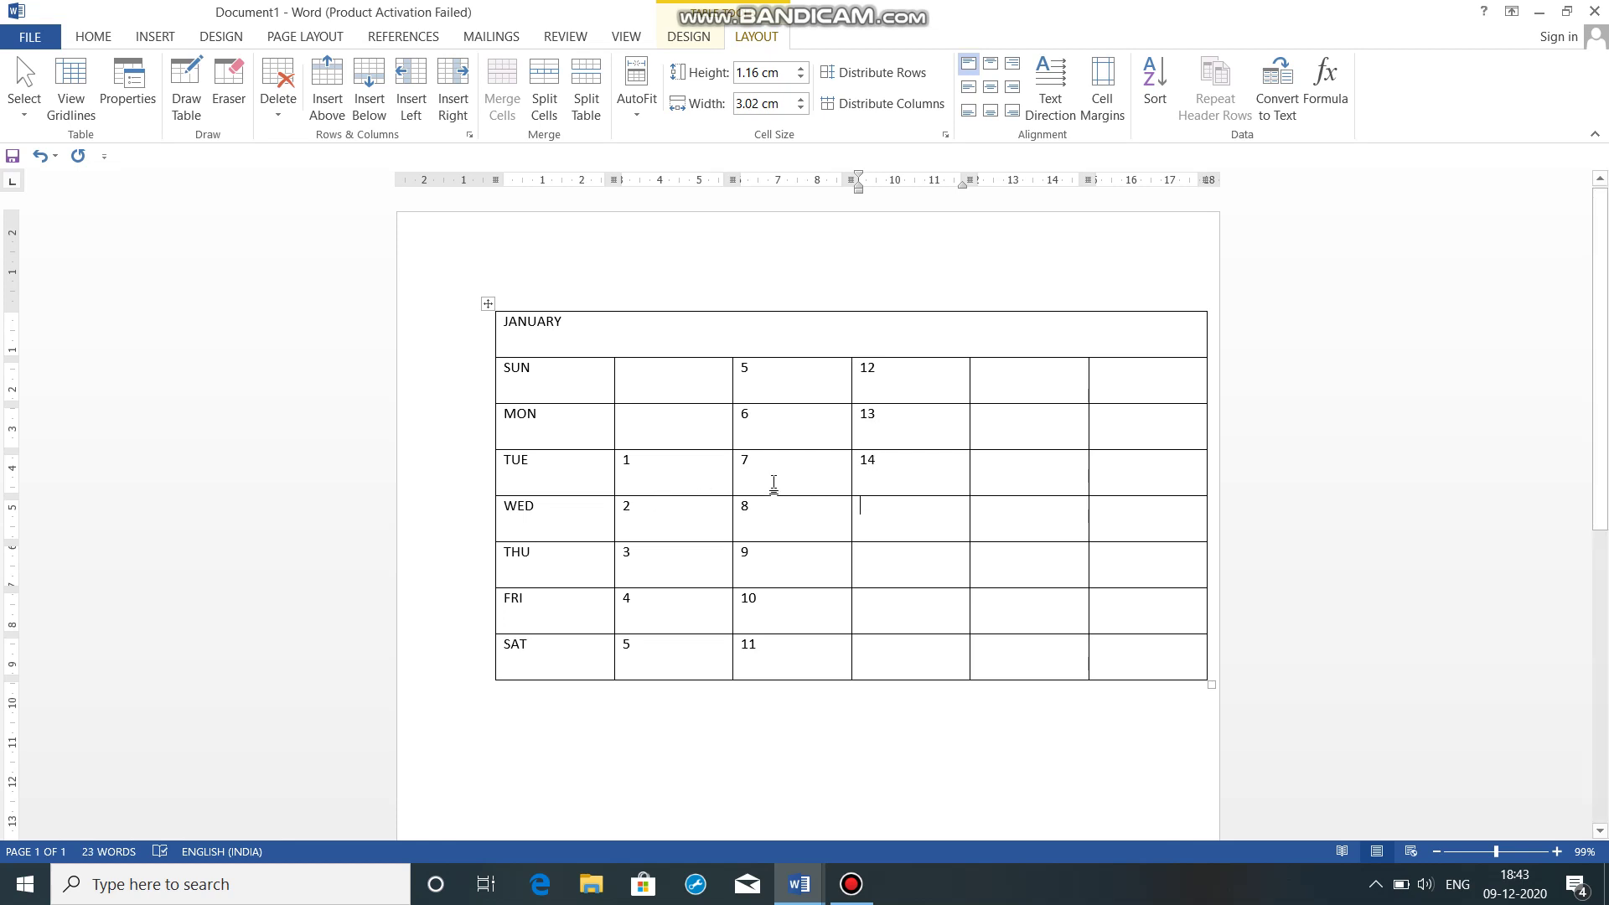
Type dates 15–18 down column four and begin column five with 19 and 20
text(15)
text(1)
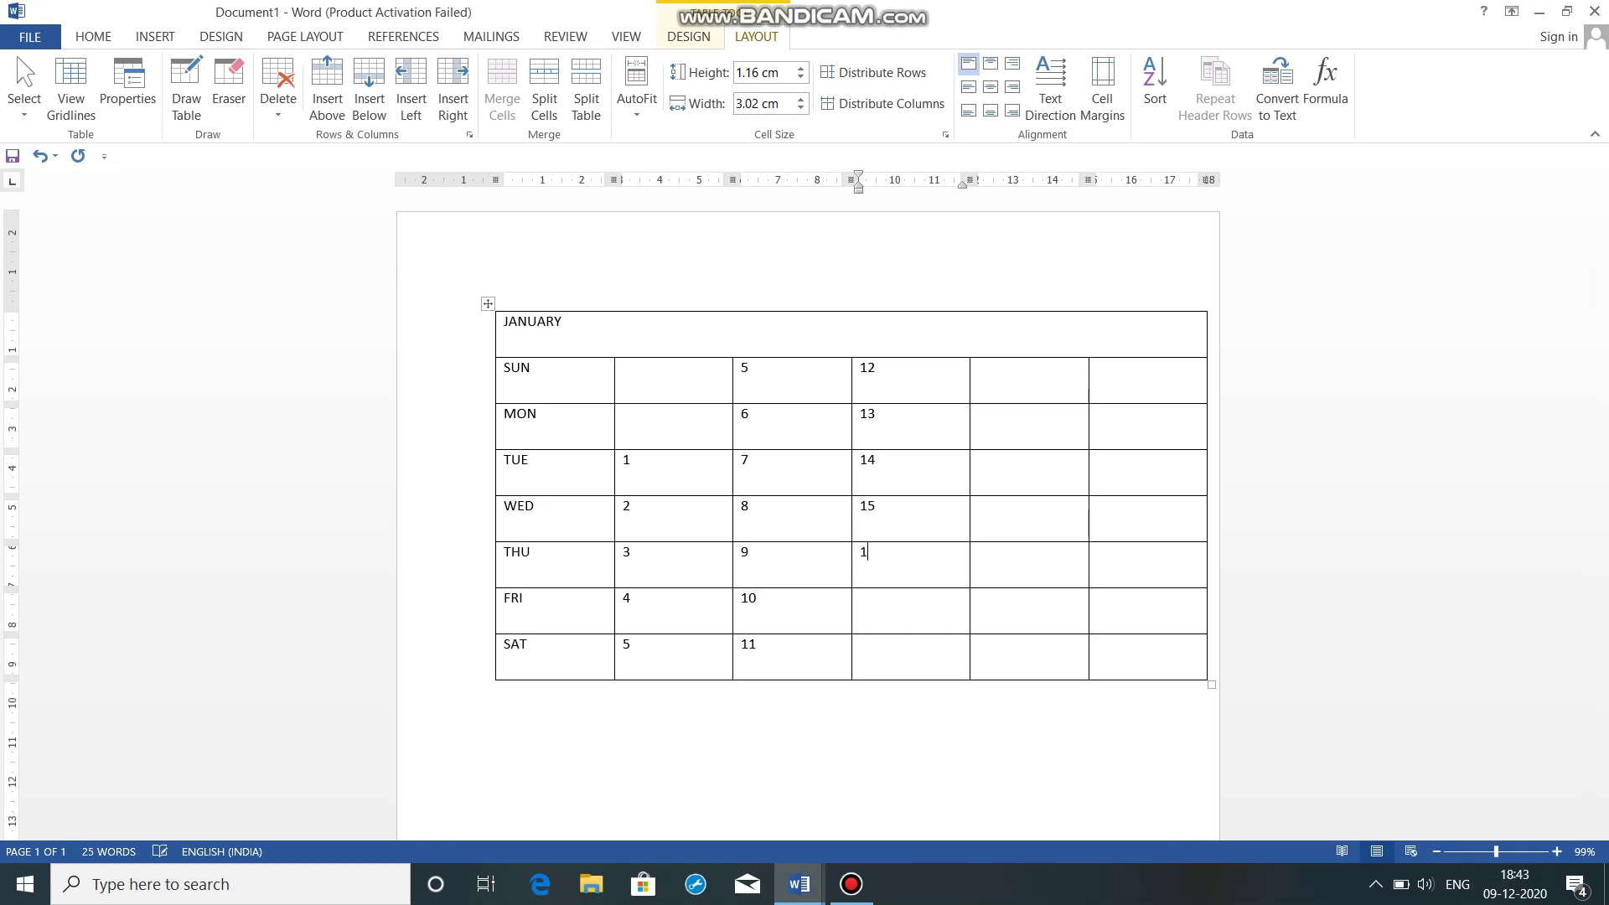
text(6)
text(17)
text(1)
text(8)
key(Tab)
key(Up)
text(19)
text(20)
Continue the dates through column five and finish with 26–30 in the last column
key(Down)
text(21)
key(Down)
text(22)
key(BackSpace)
text(2)
key(Down)
text(2)
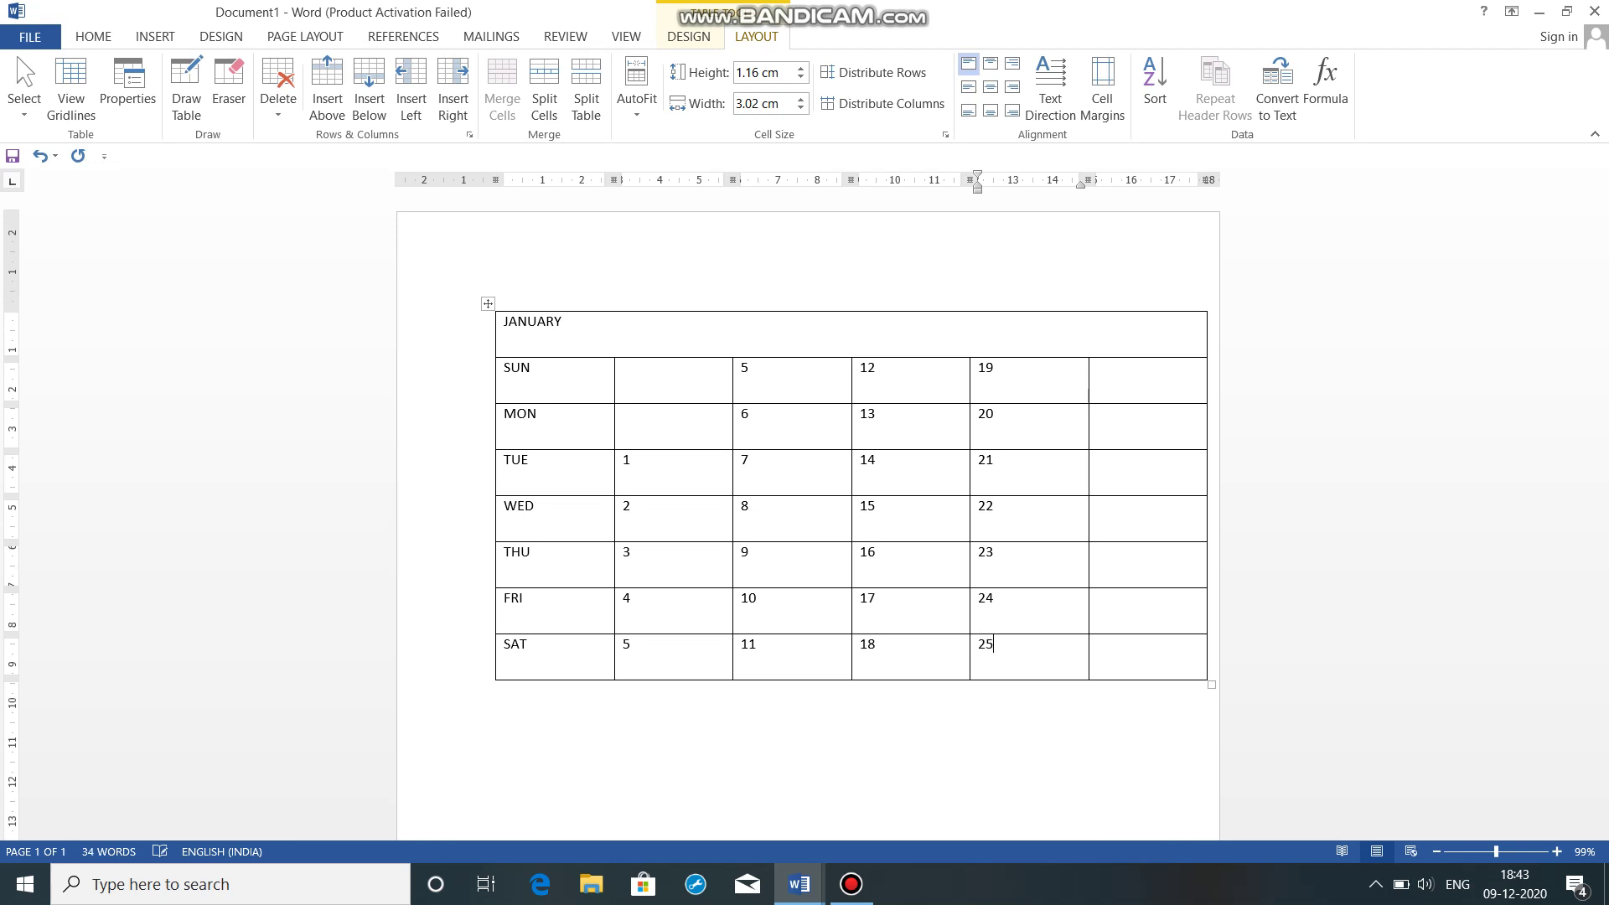
key(Tab)
text(2)
text(8)
text(2)
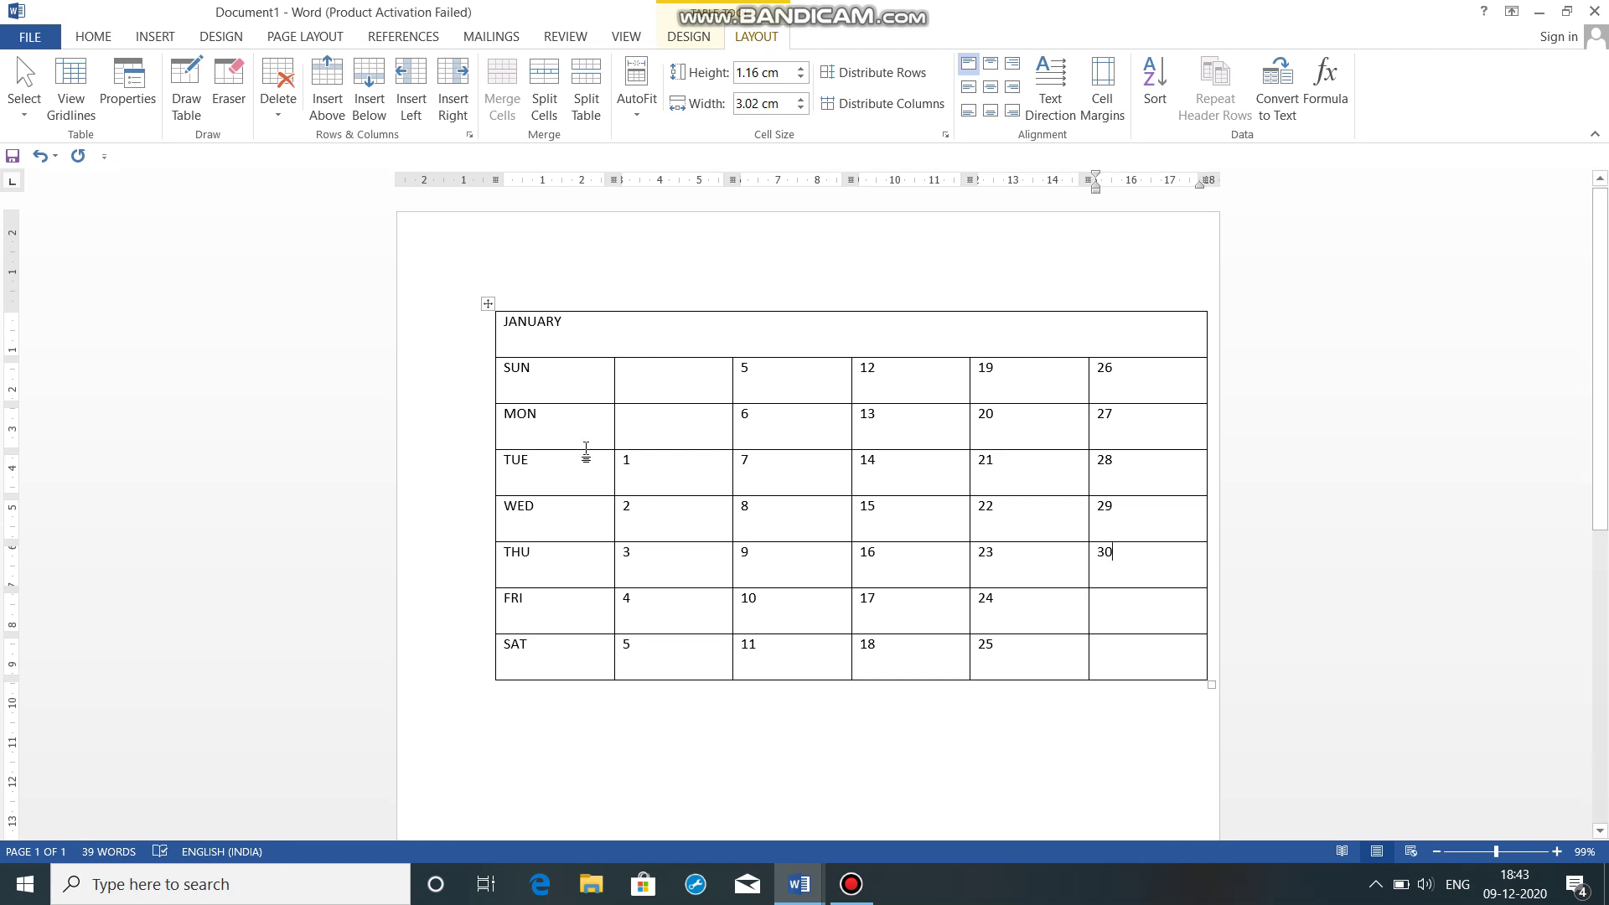
Select the whole table and grow its font size four steps
drag(560, 371, 537, 326)
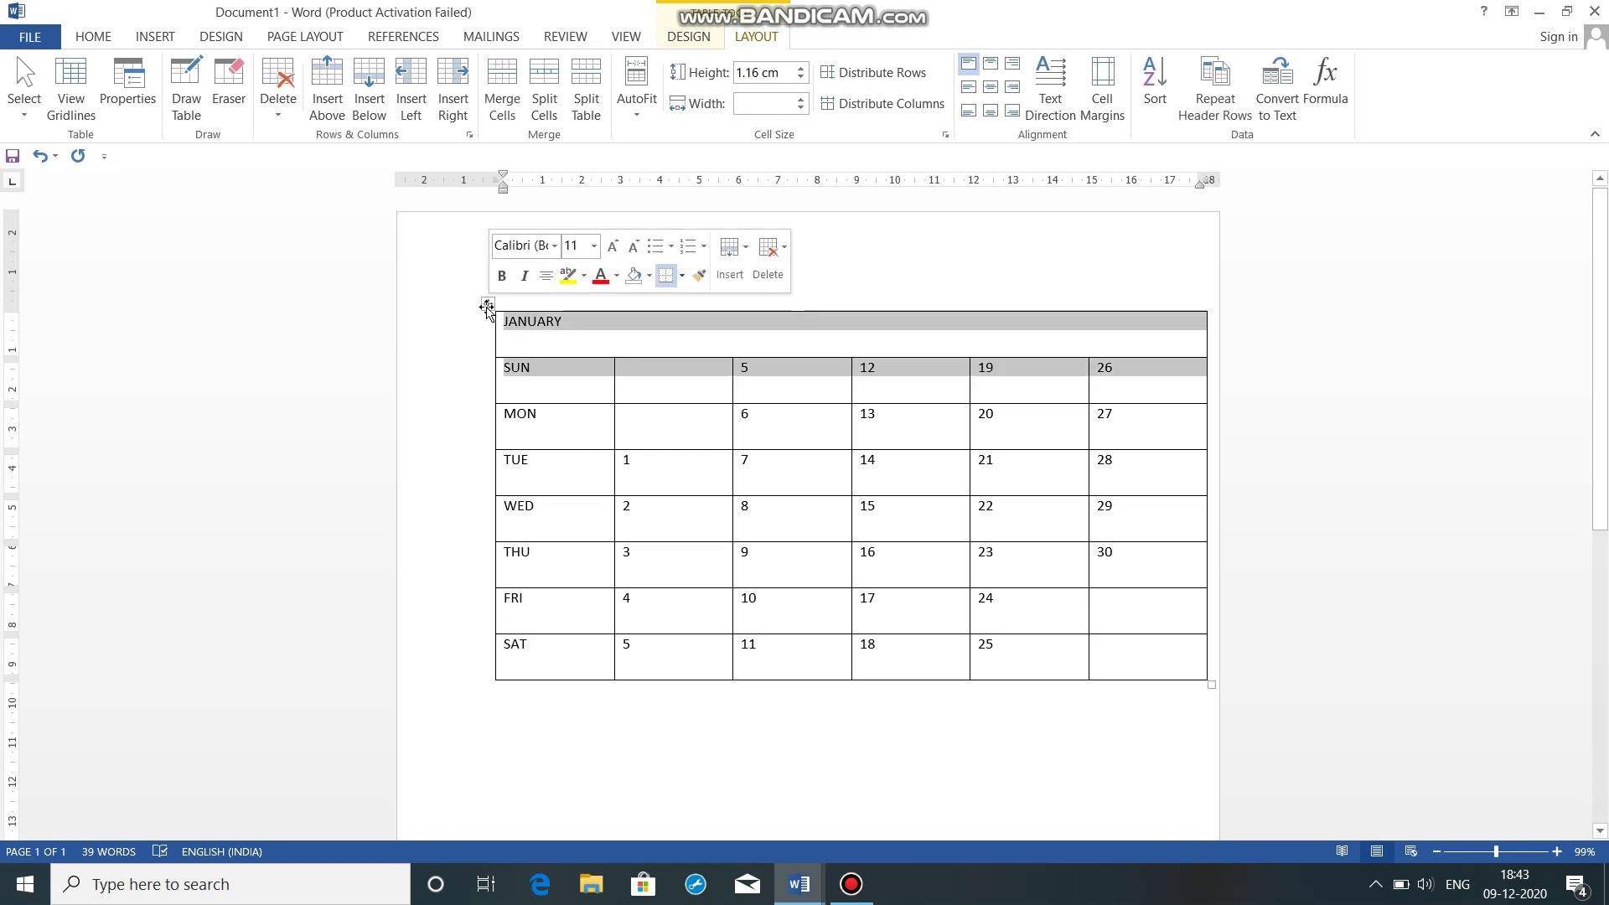
click(487, 305)
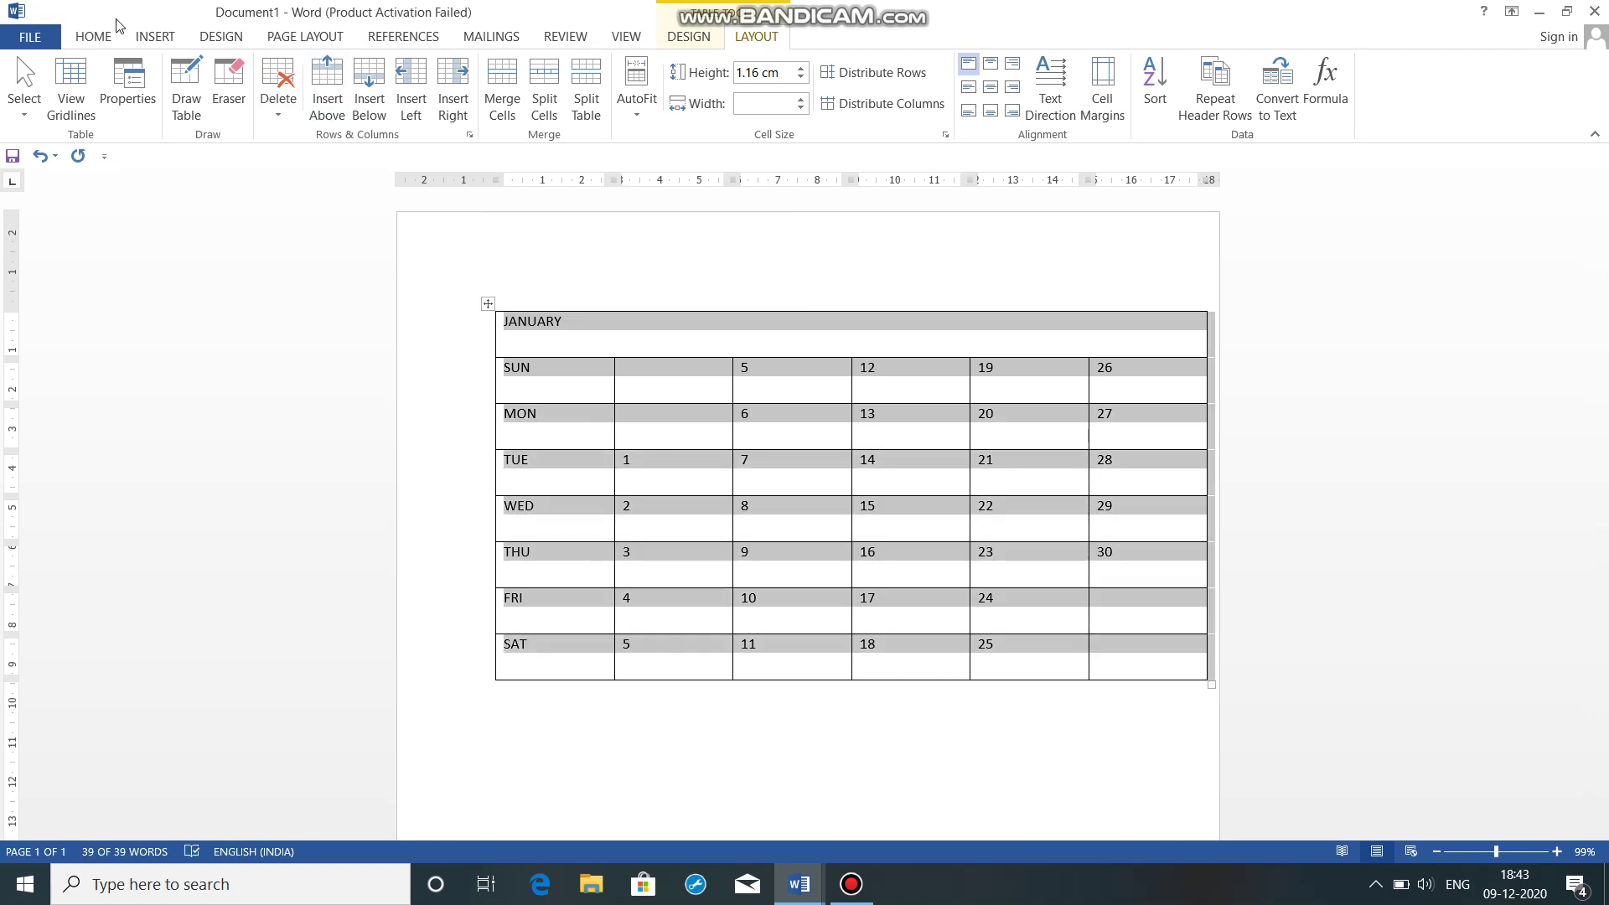
click(94, 37)
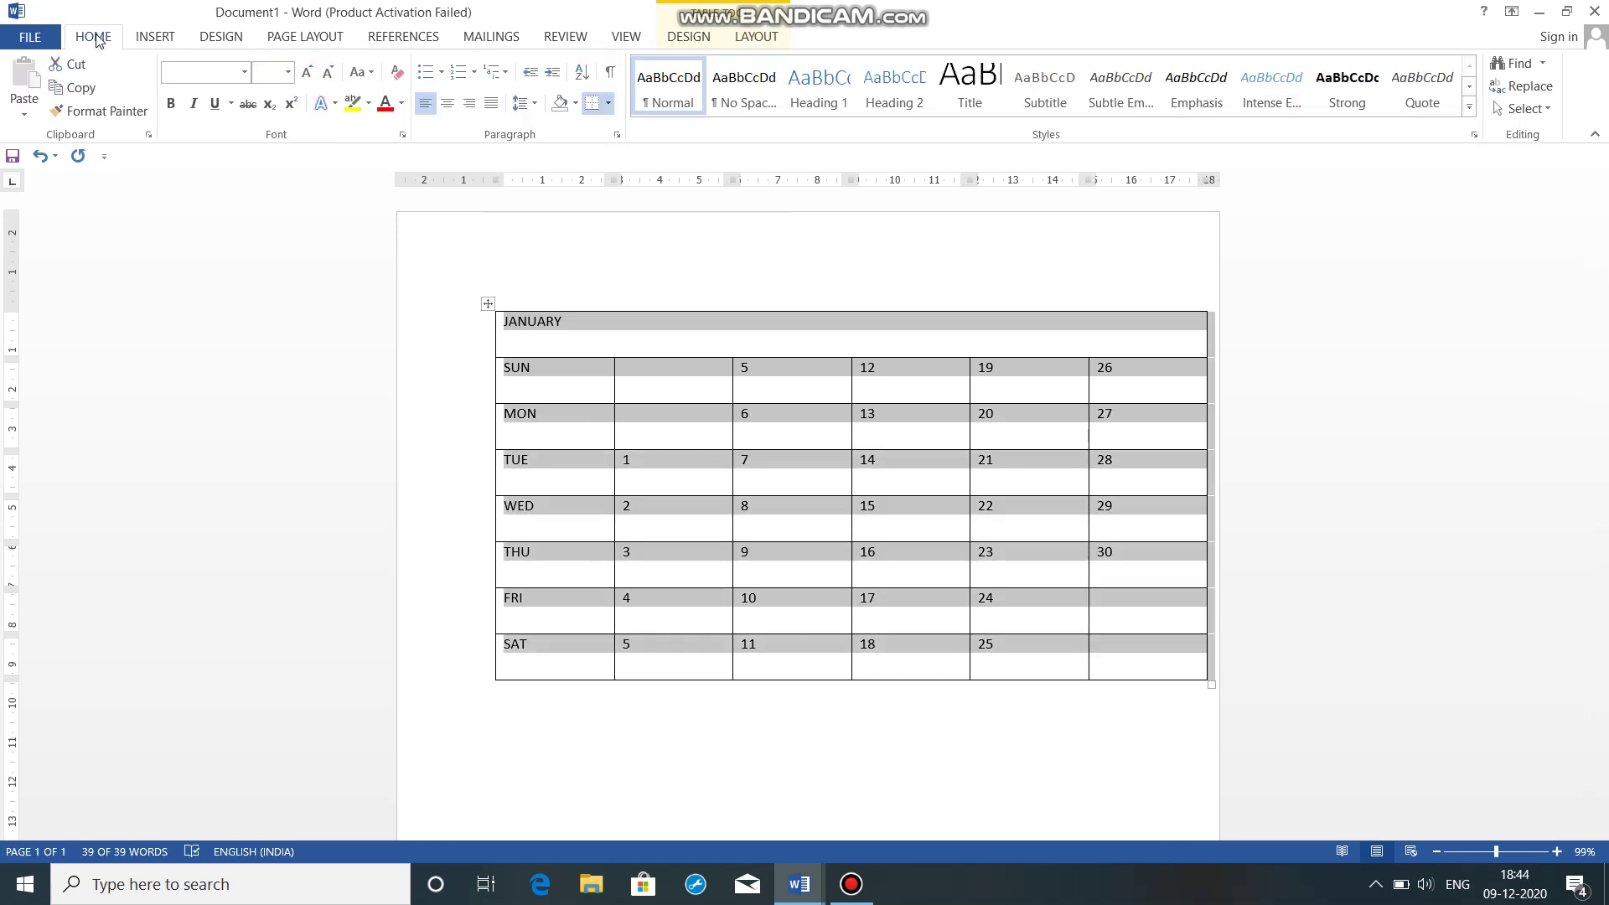
click(305, 73)
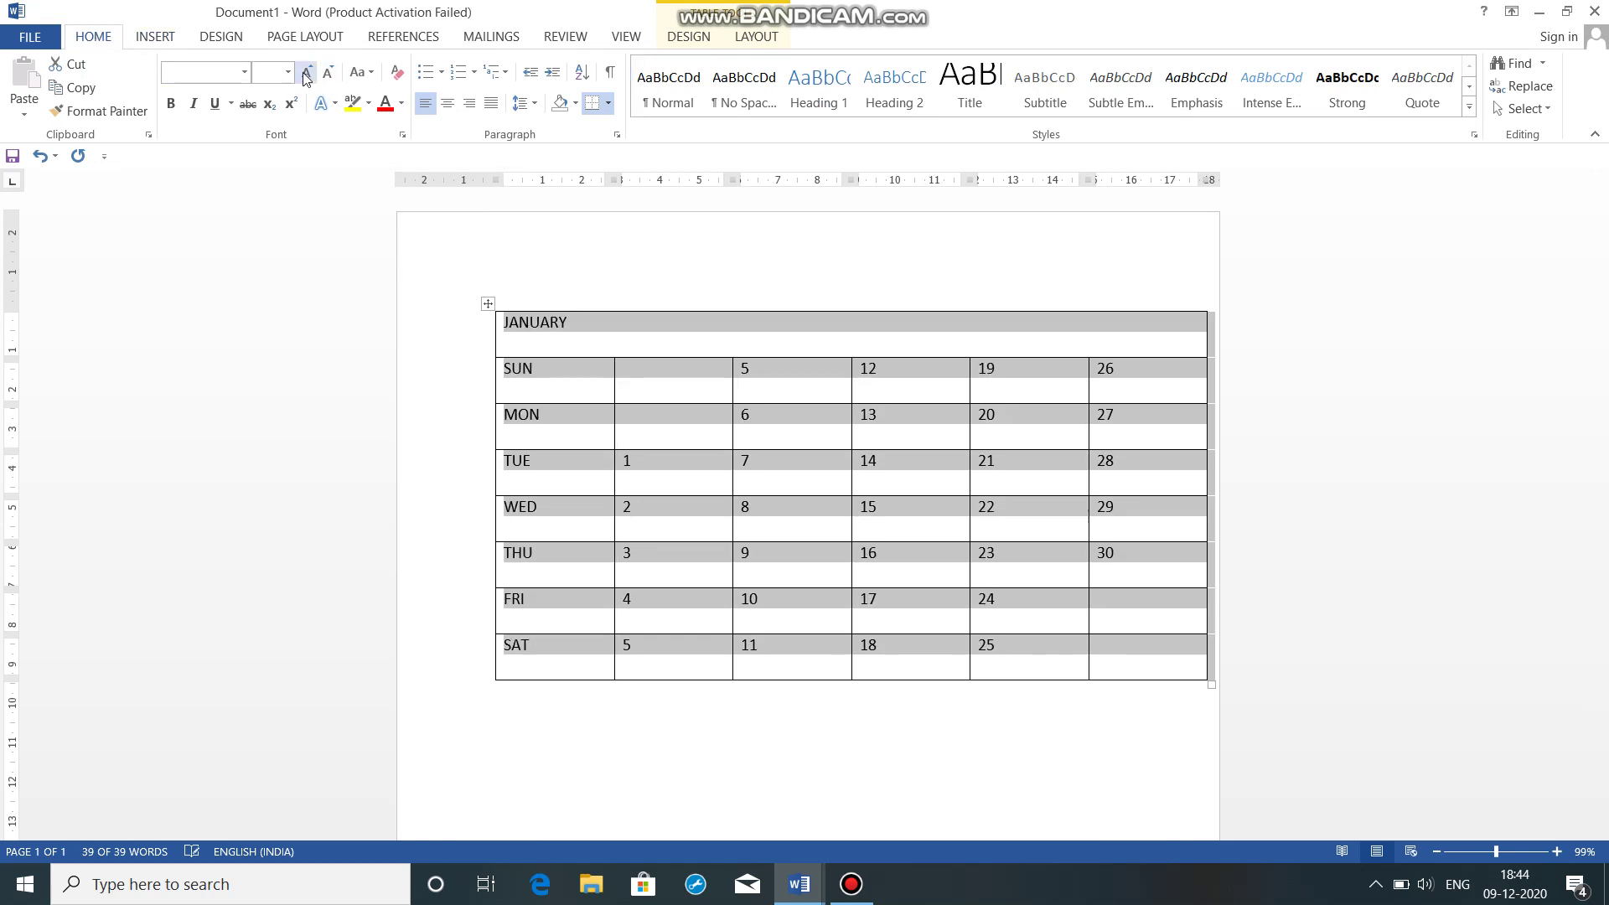
click(305, 73)
click(305, 74)
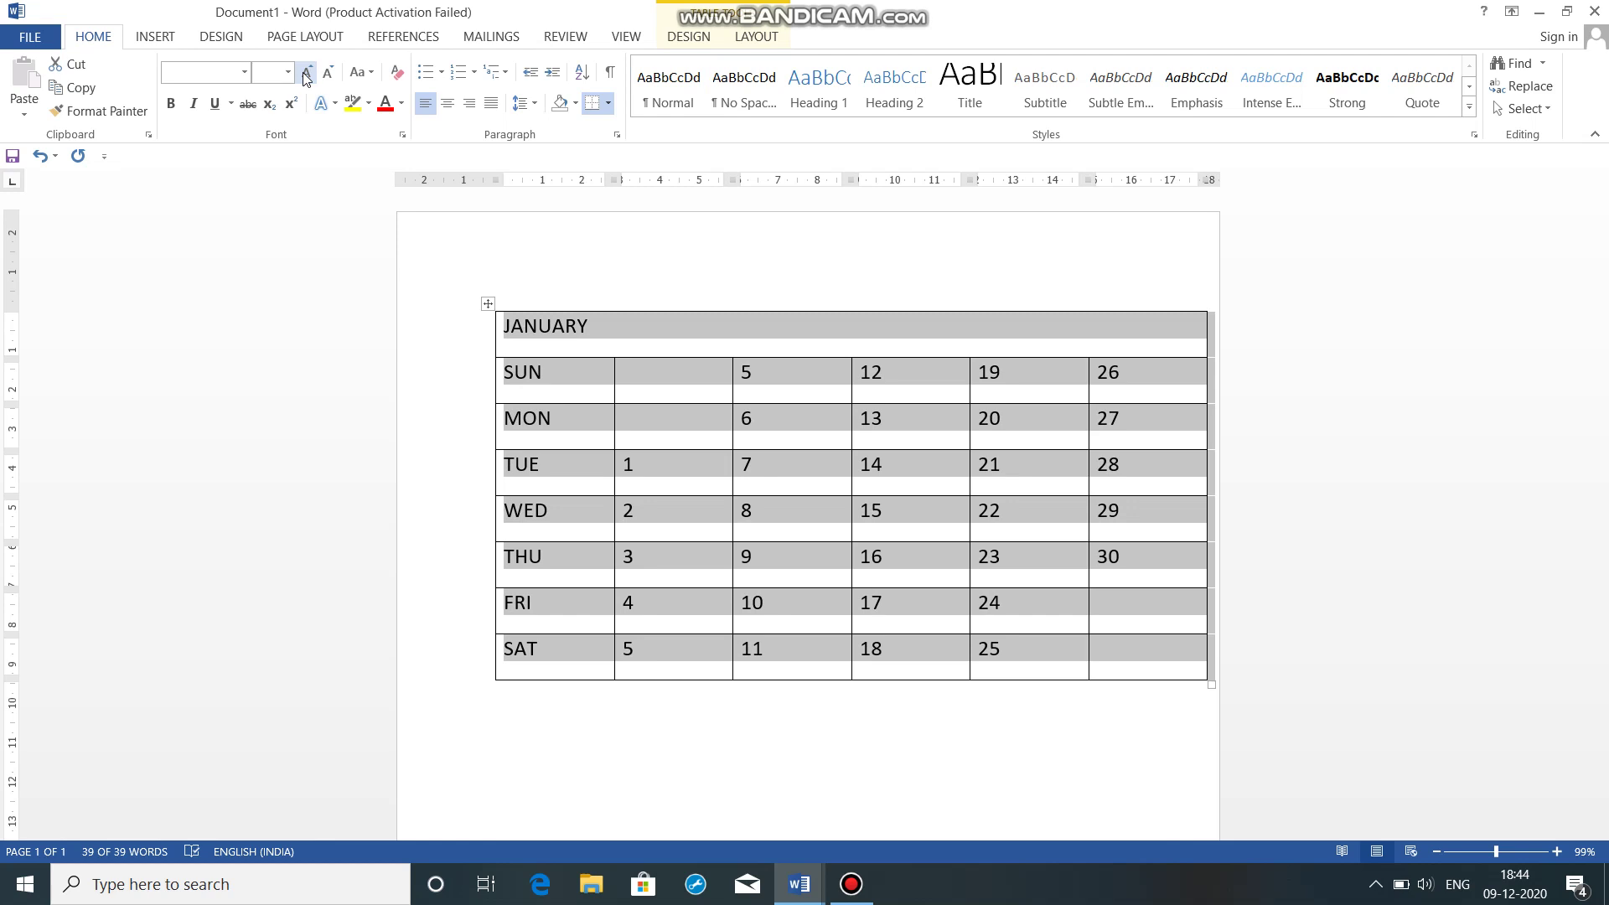
click(305, 74)
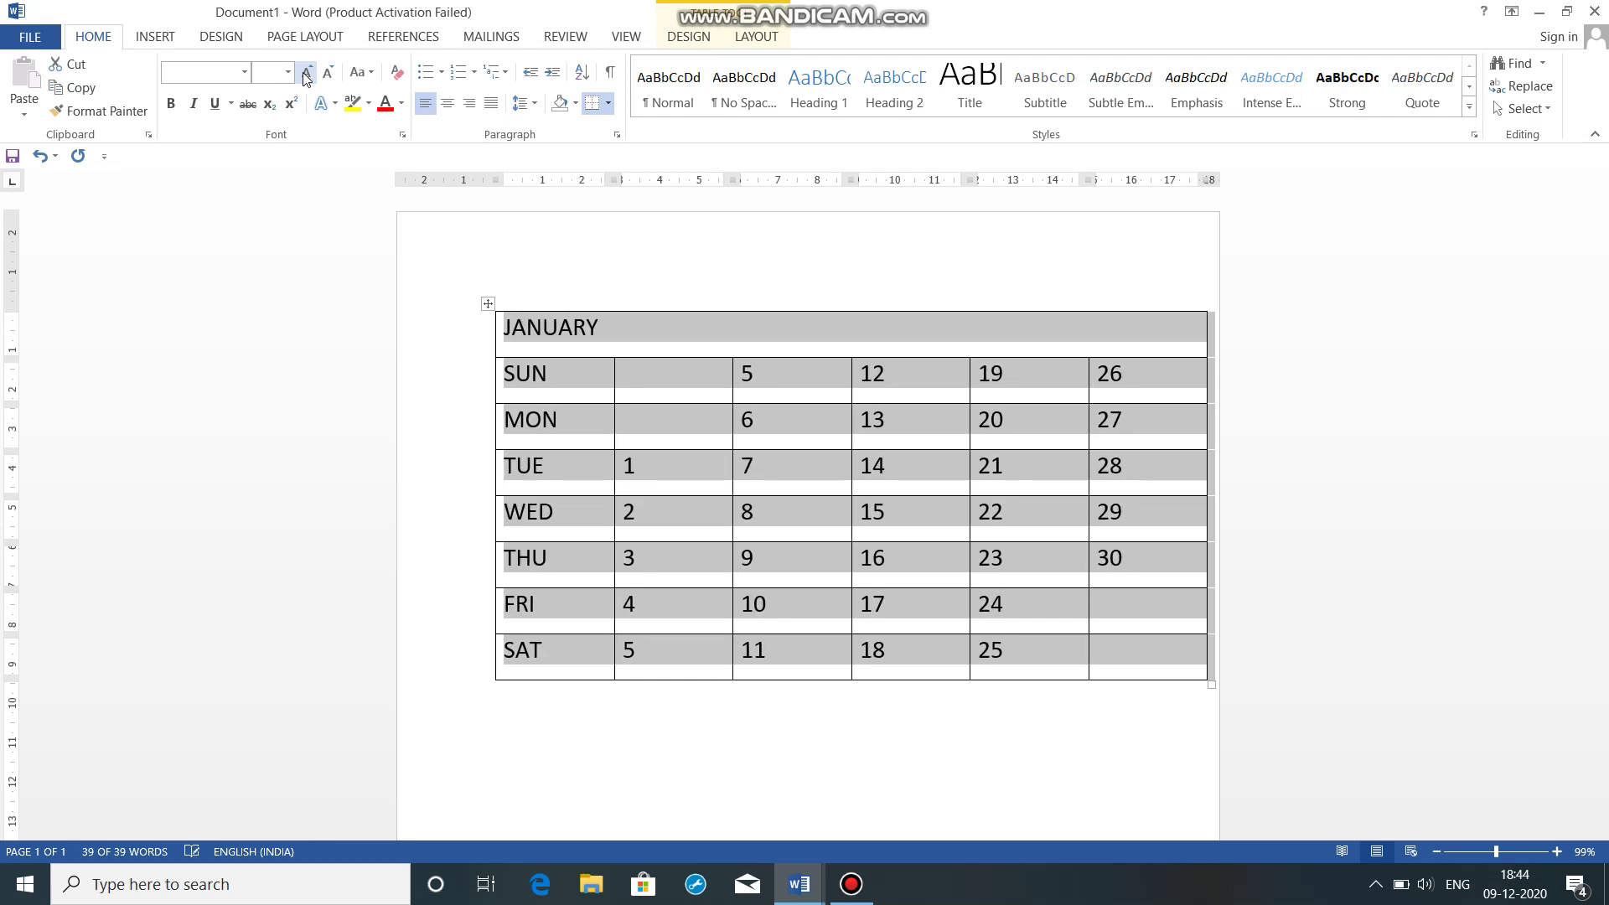
click(245, 73)
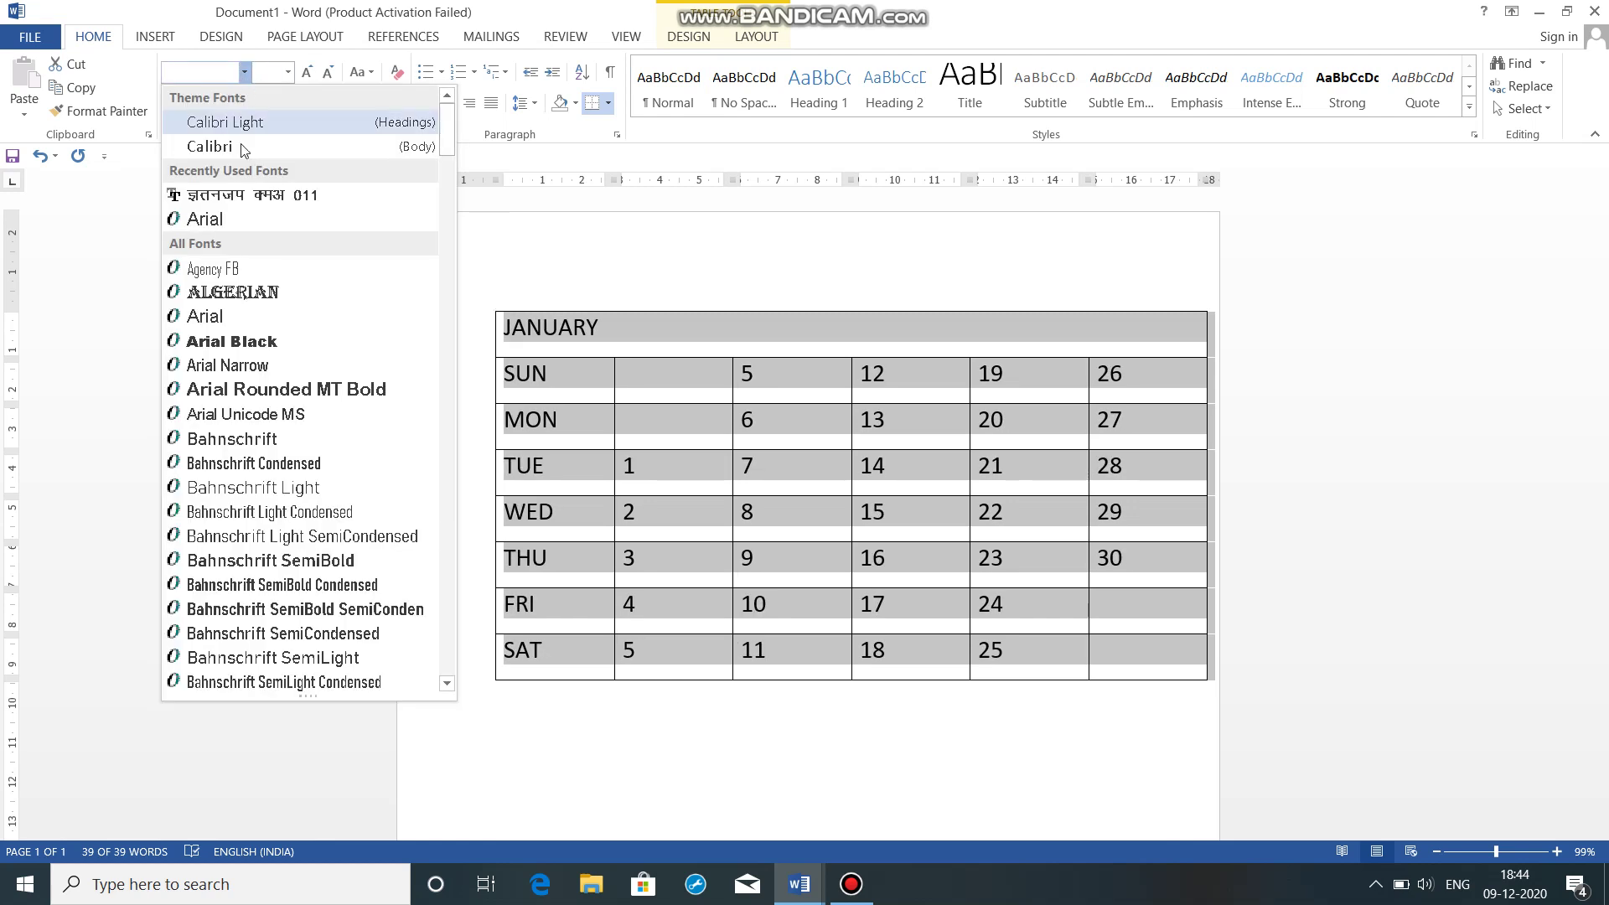
Set the table text in the Algerian font and centre it on the page
click(242, 295)
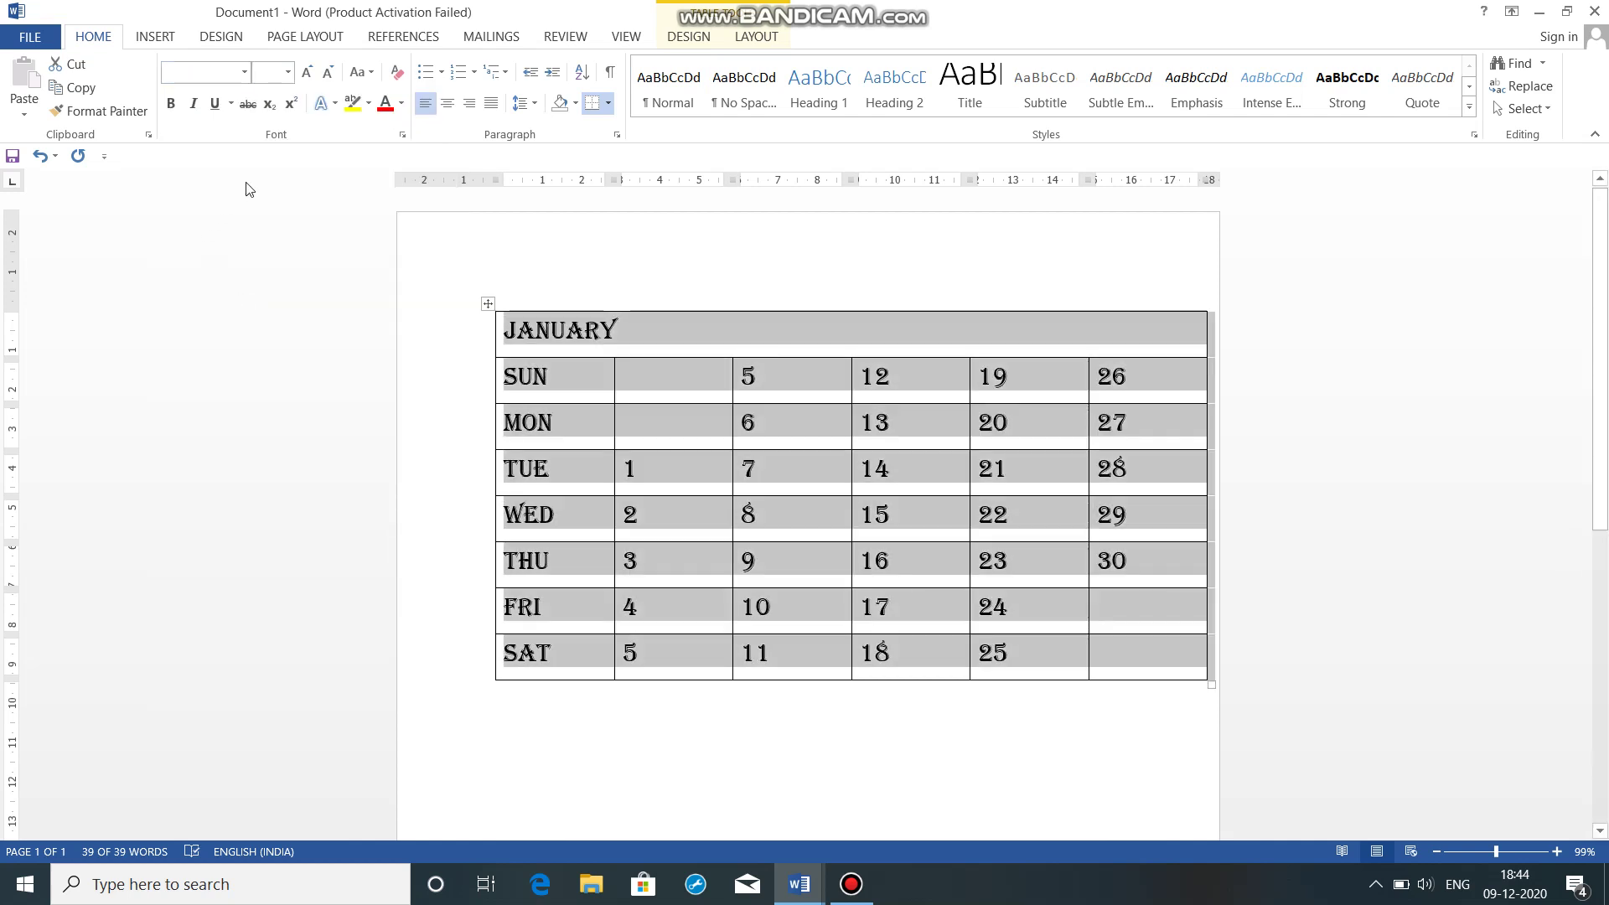
click(449, 103)
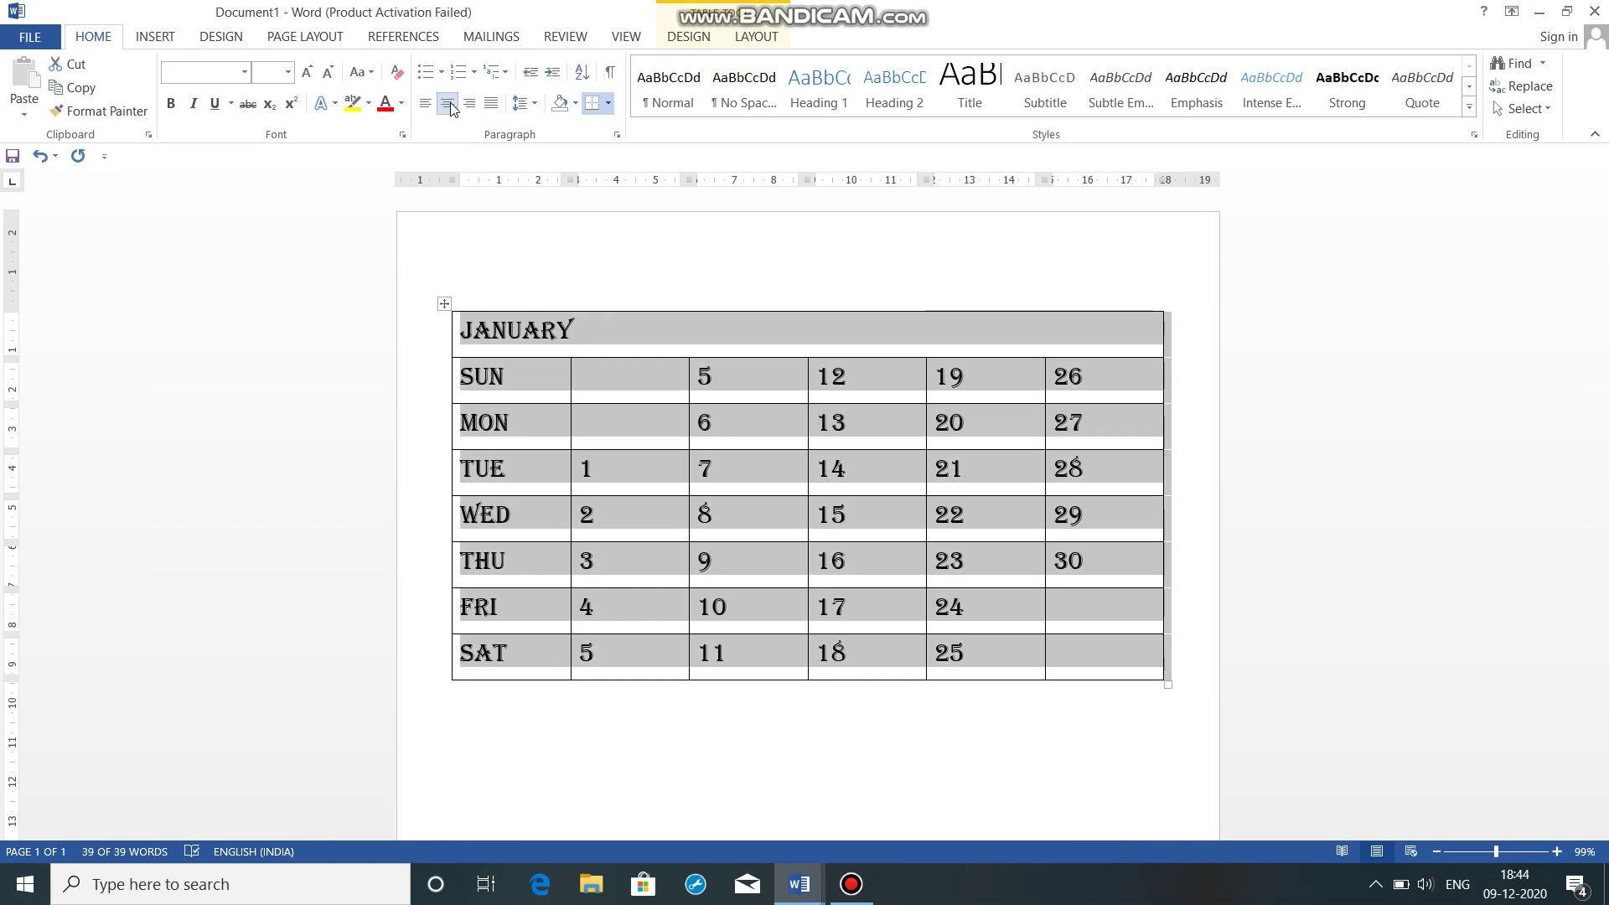
click(469, 103)
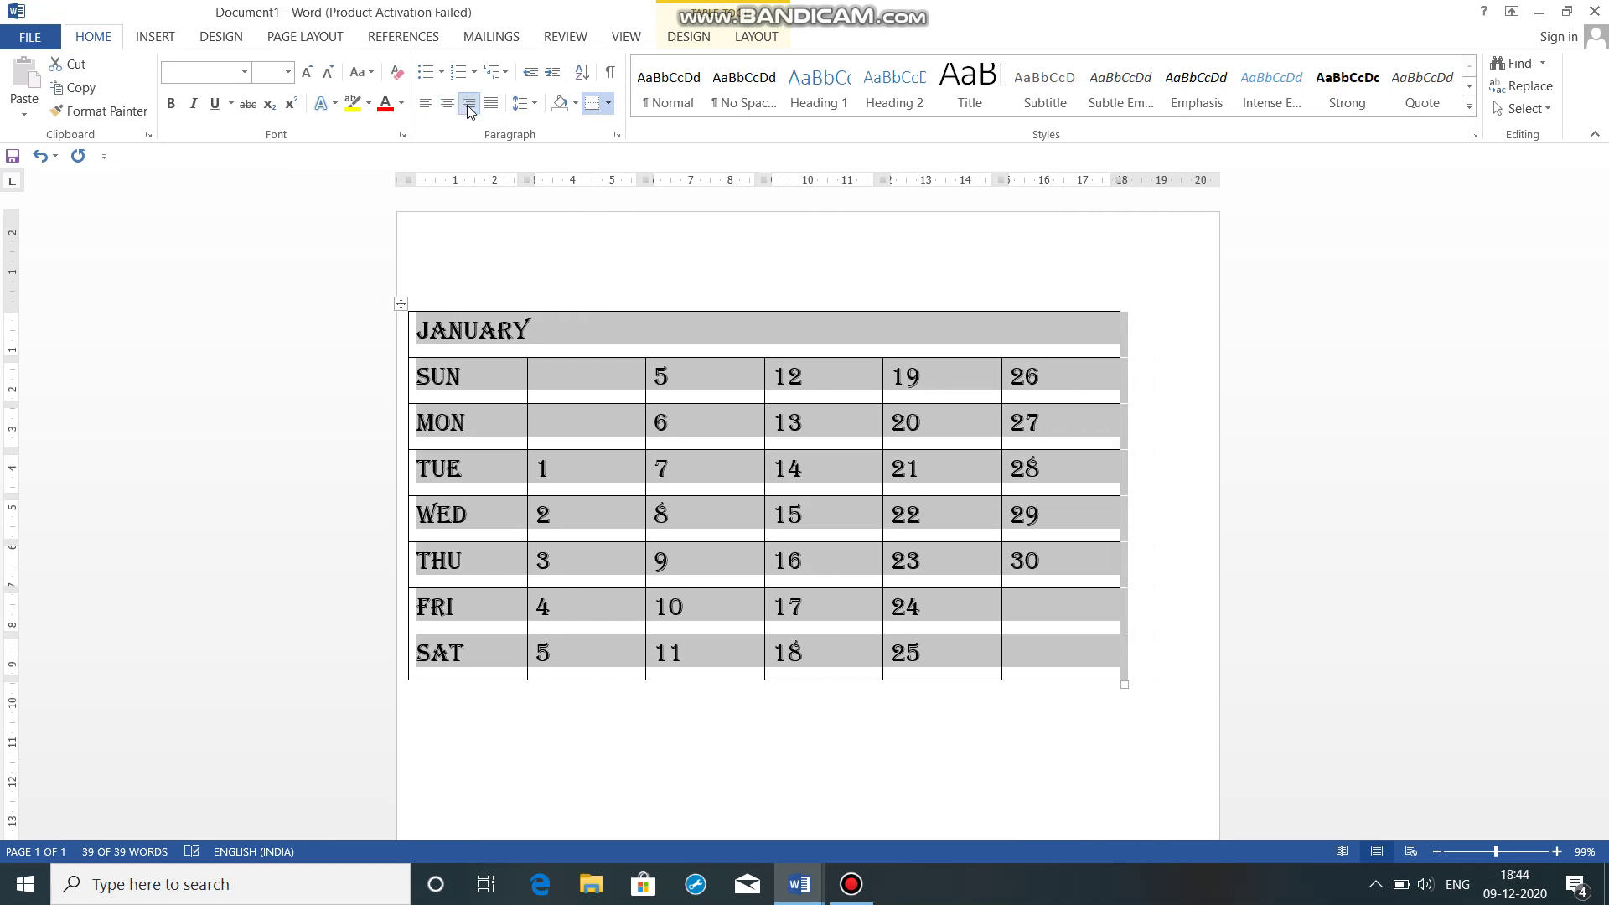
click(448, 103)
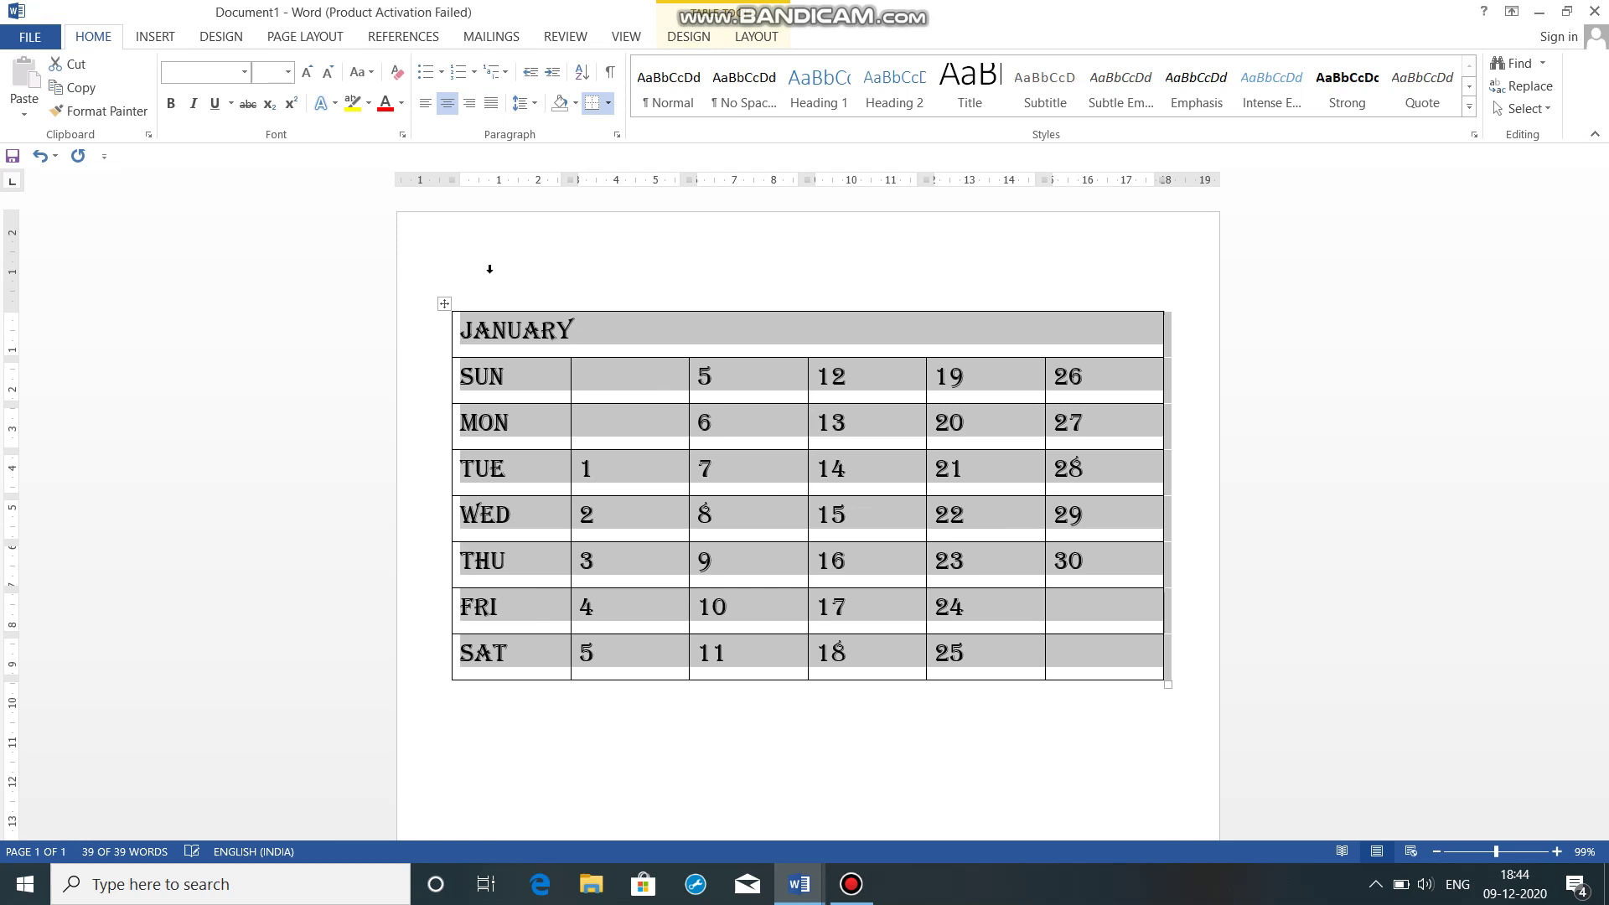
click(563, 376)
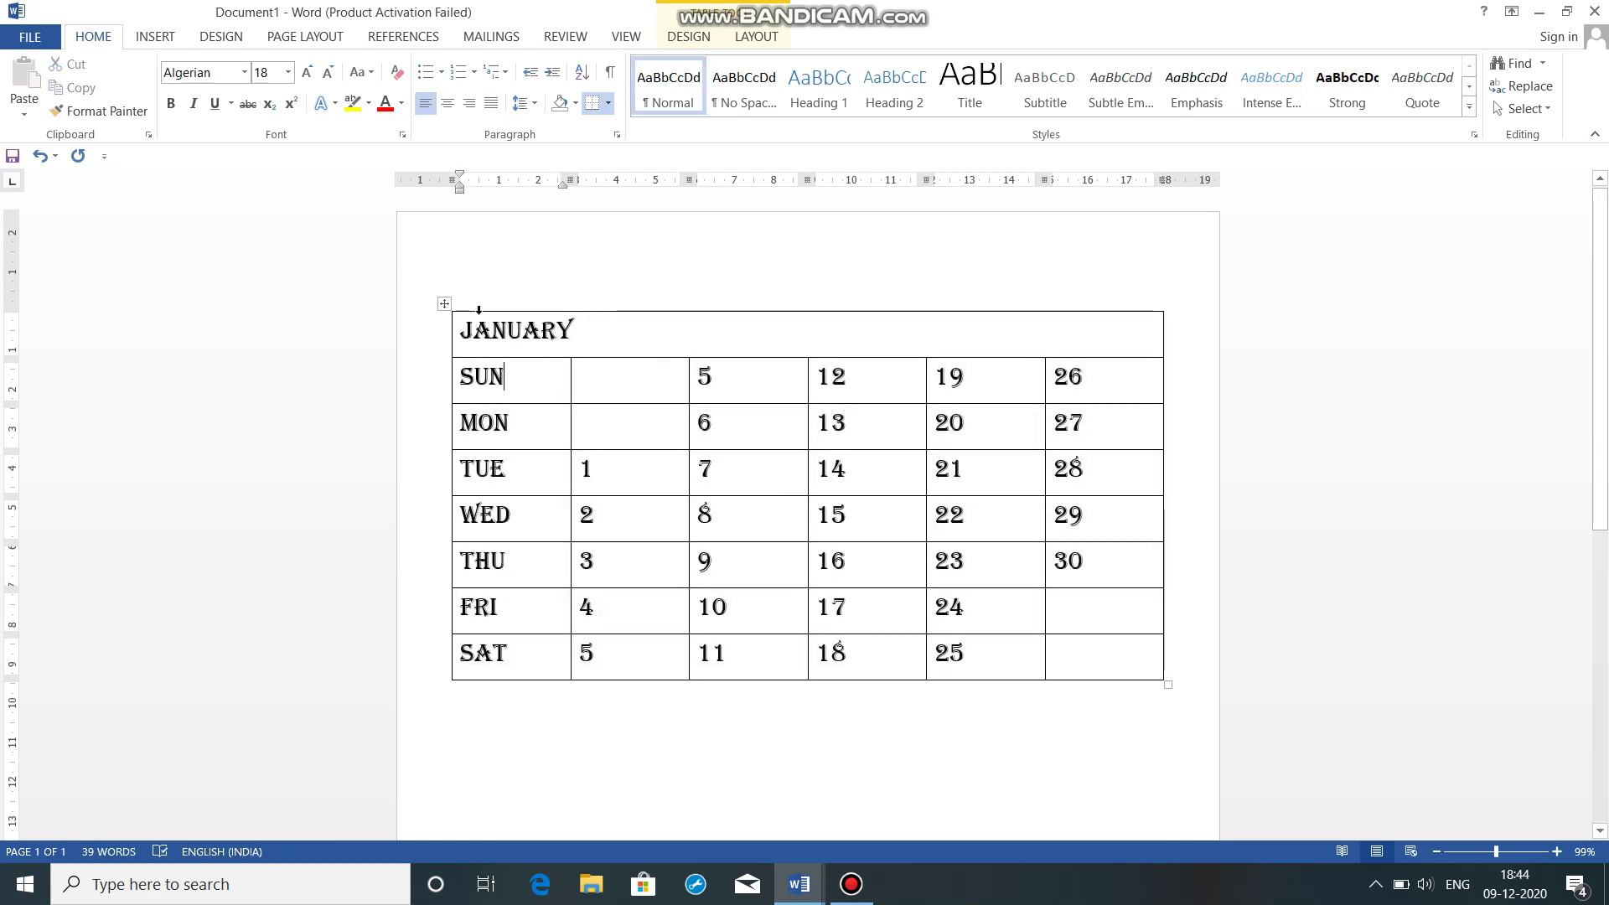
Centre the title cell and extend it to read 'JANUARY 2020'
right_click(545, 321)
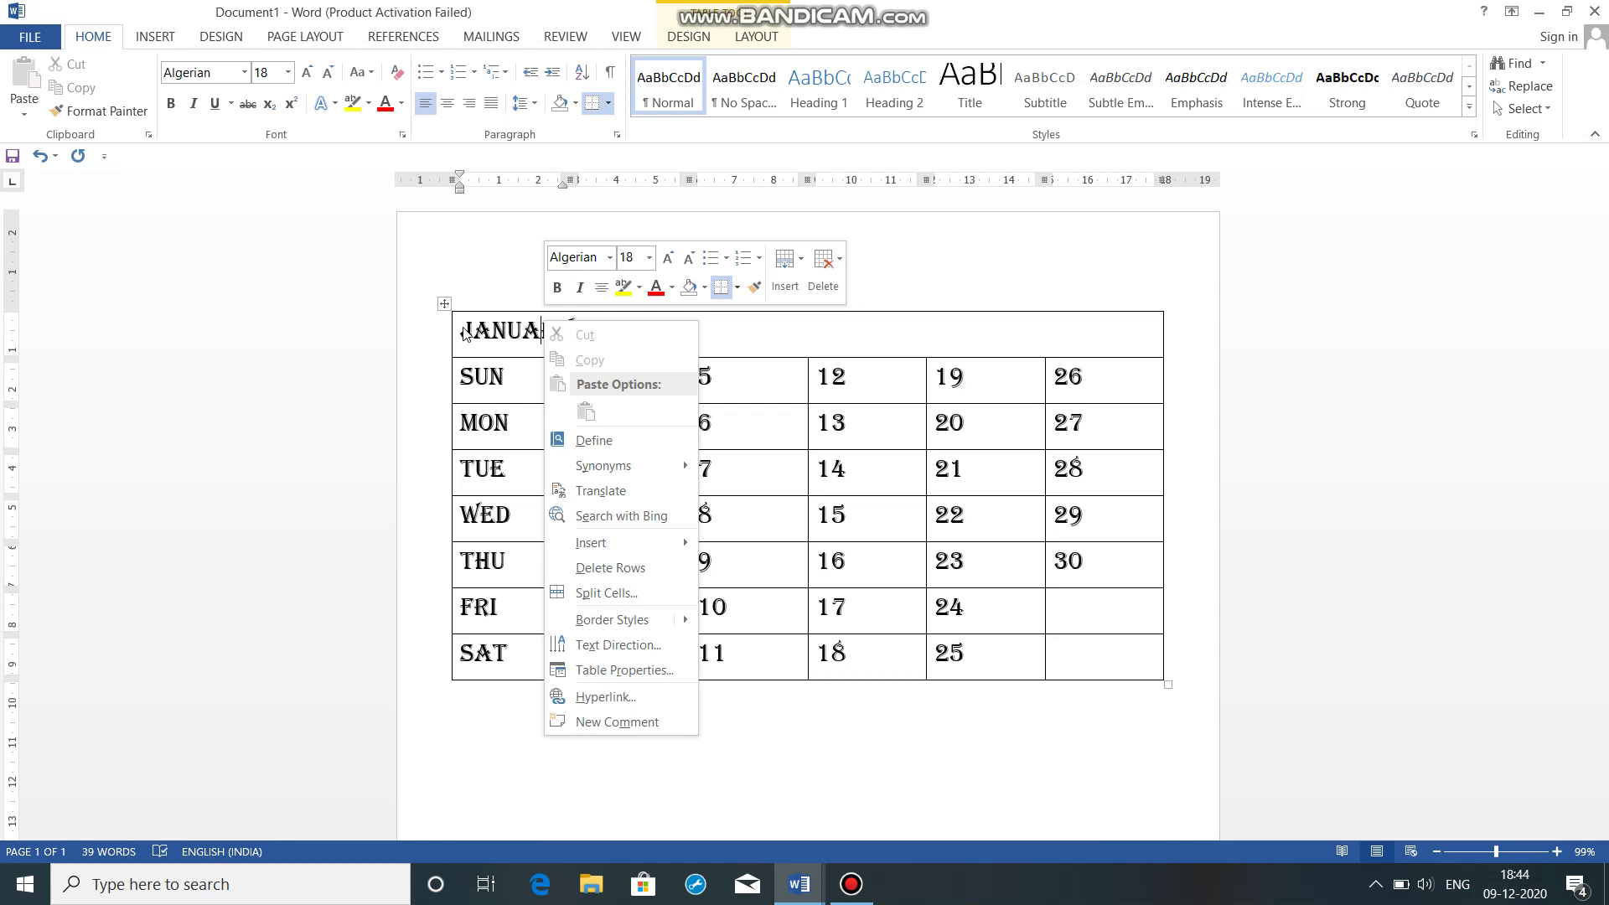
key(Escape)
right_click(494, 327)
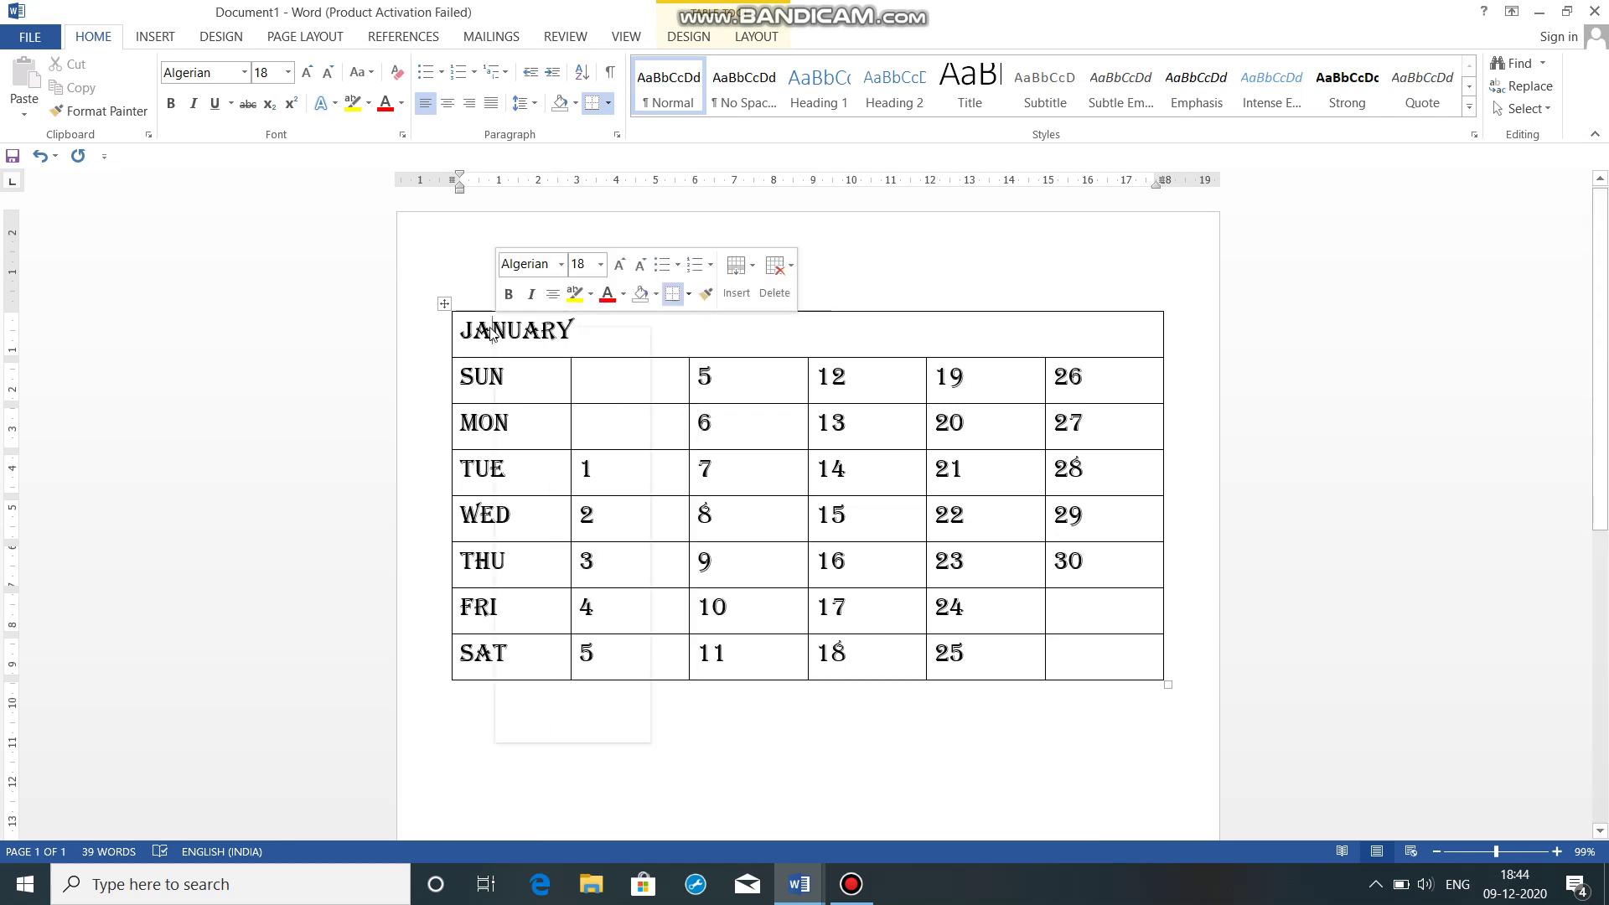
key(Escape)
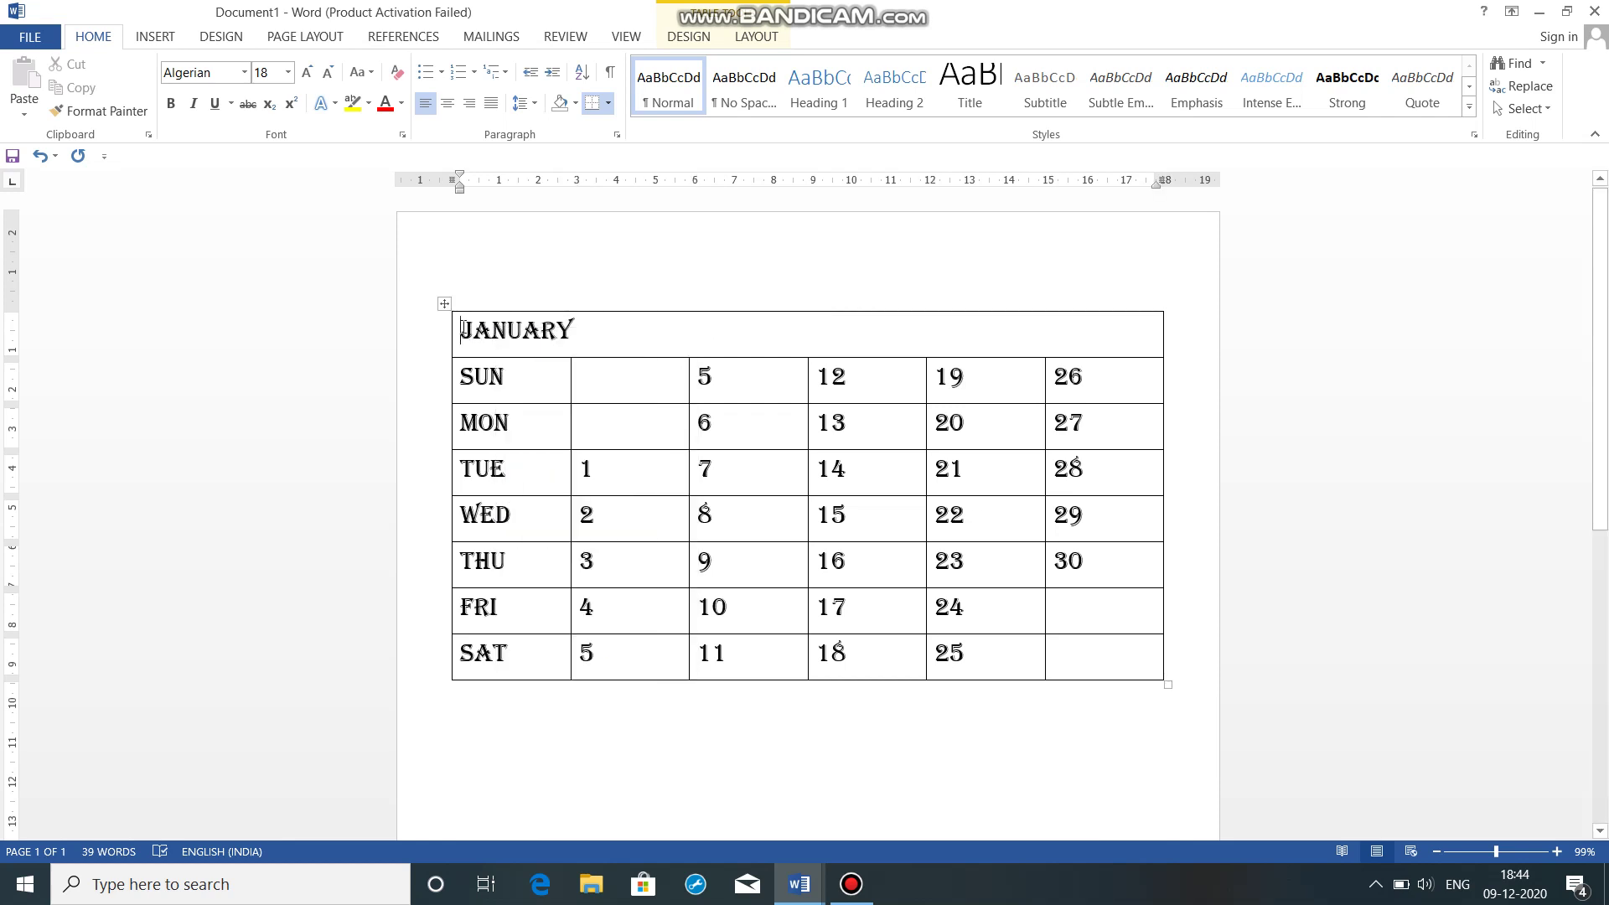
click(448, 103)
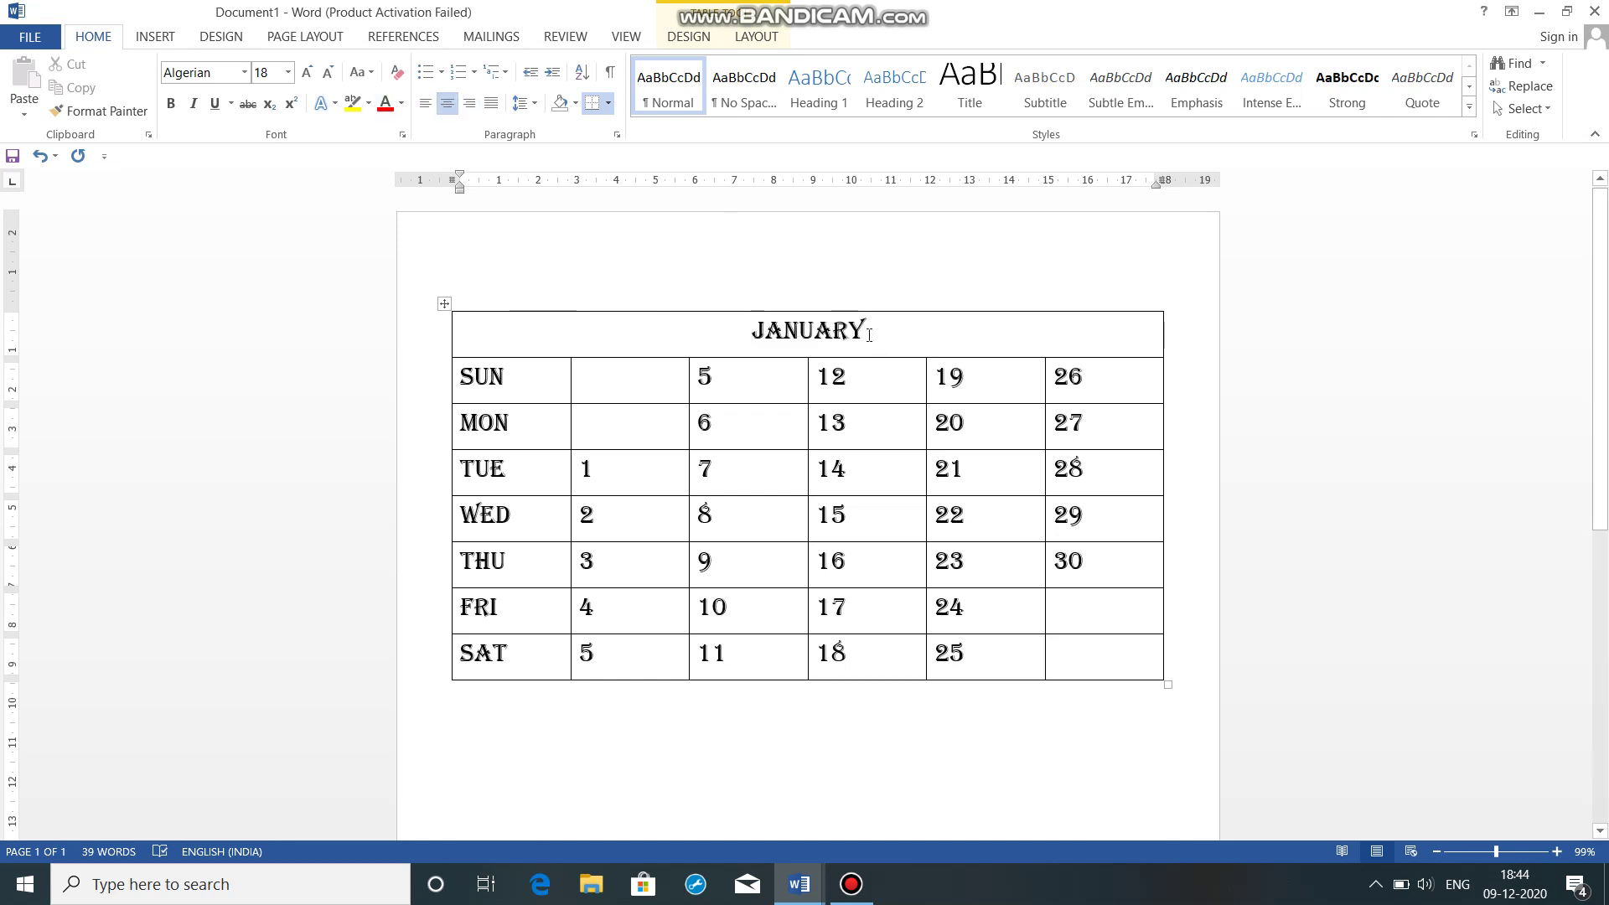
text(2020)
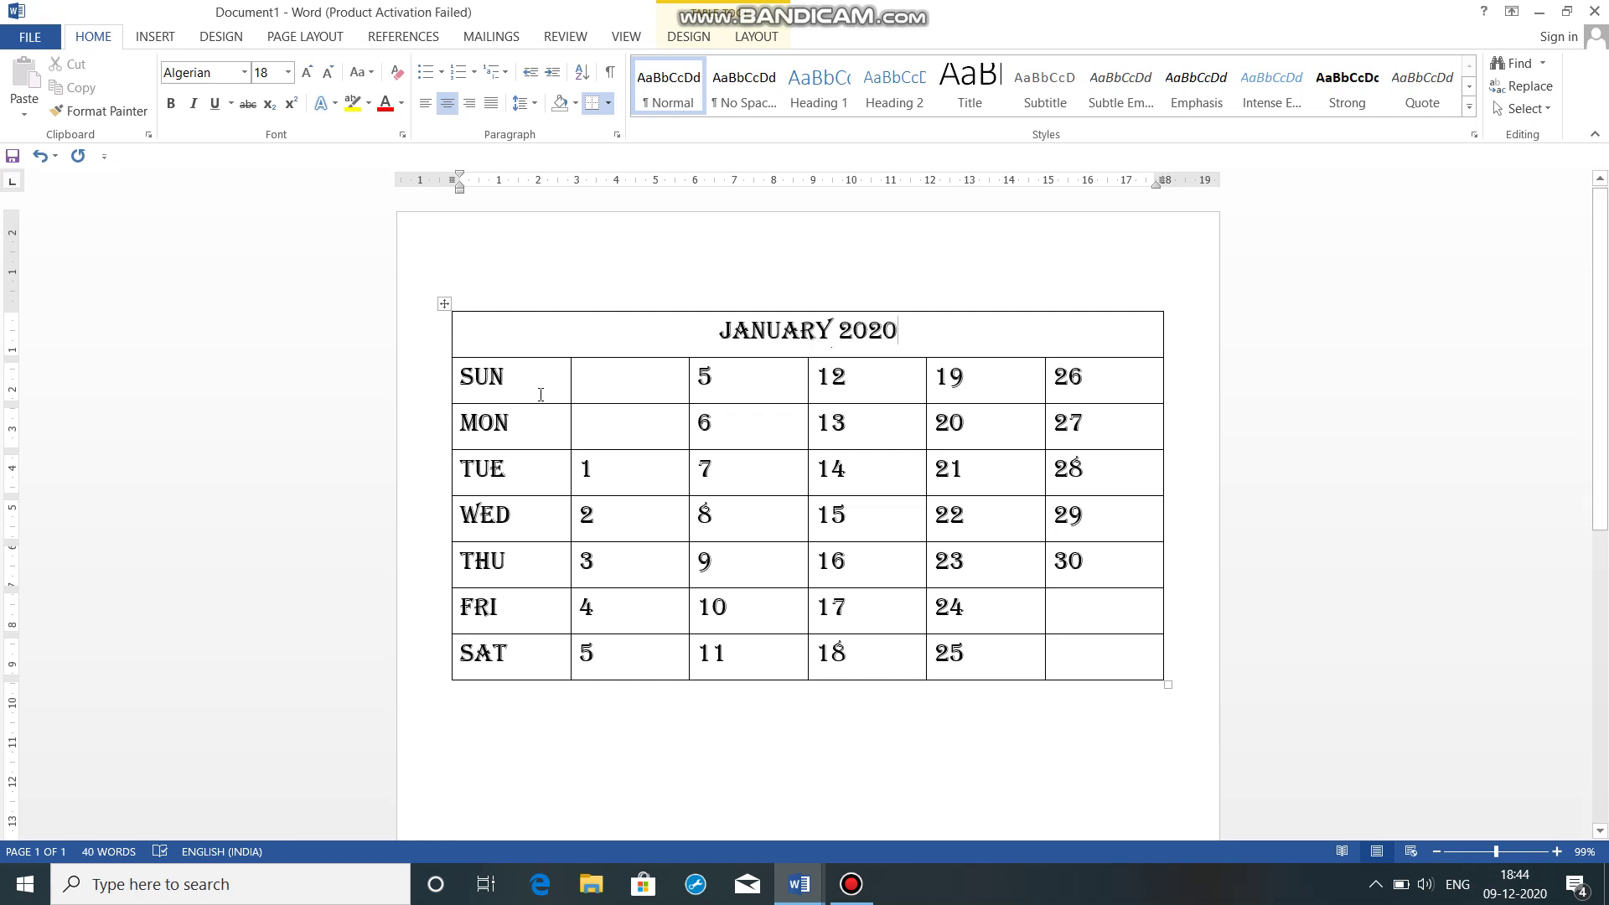
click(445, 305)
click(445, 306)
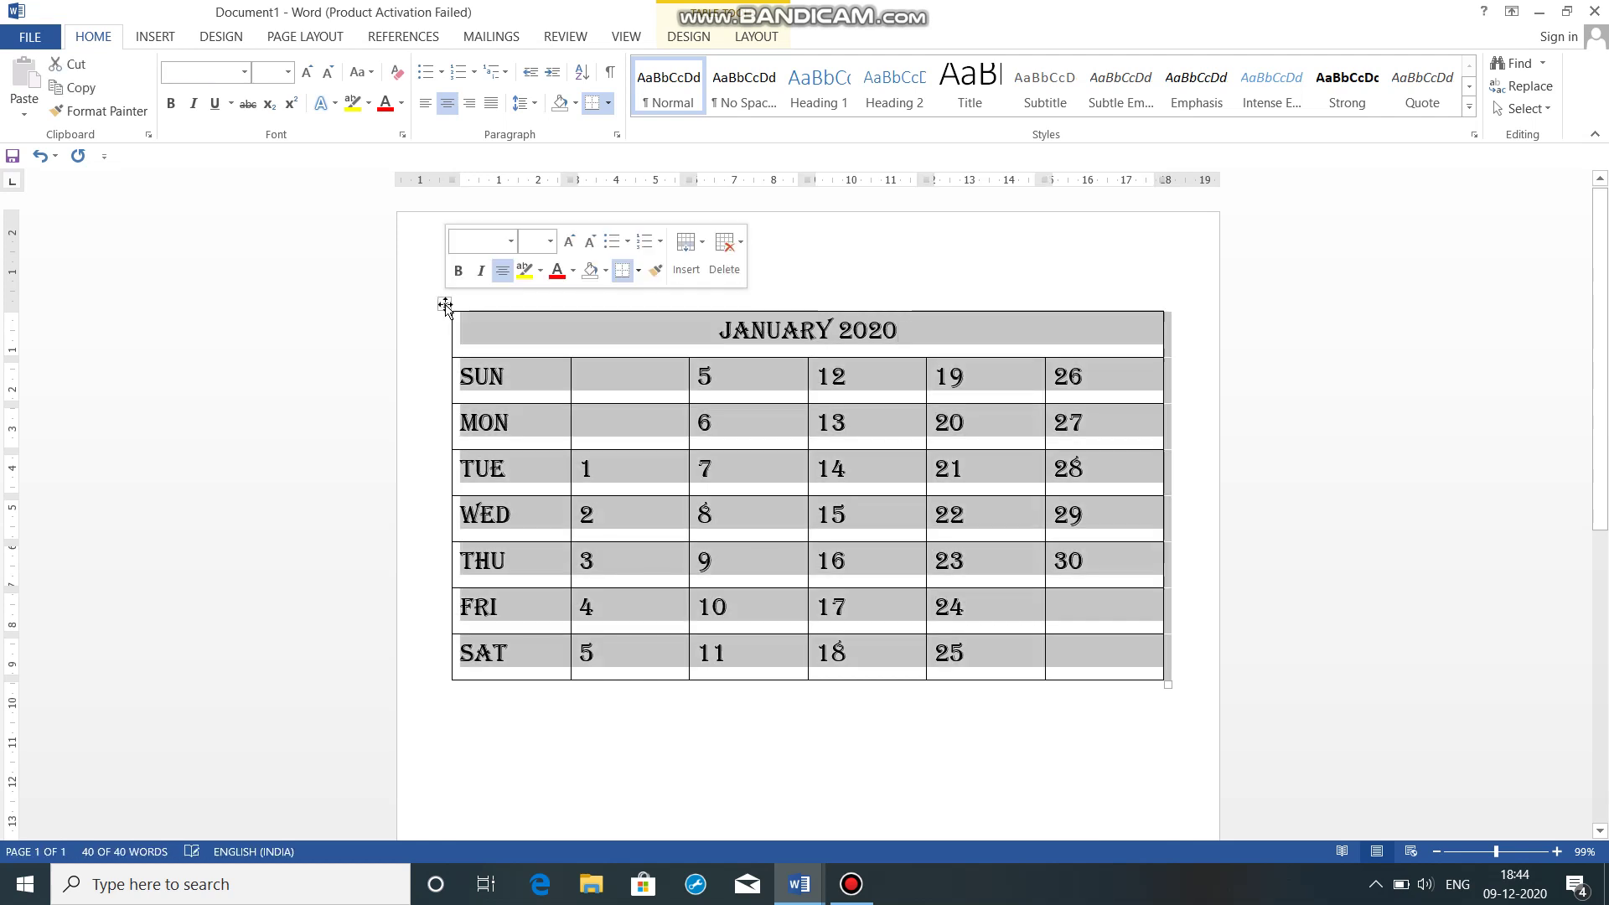
Browse the table styles gallery without choosing one, then select the entire January table
click(698, 42)
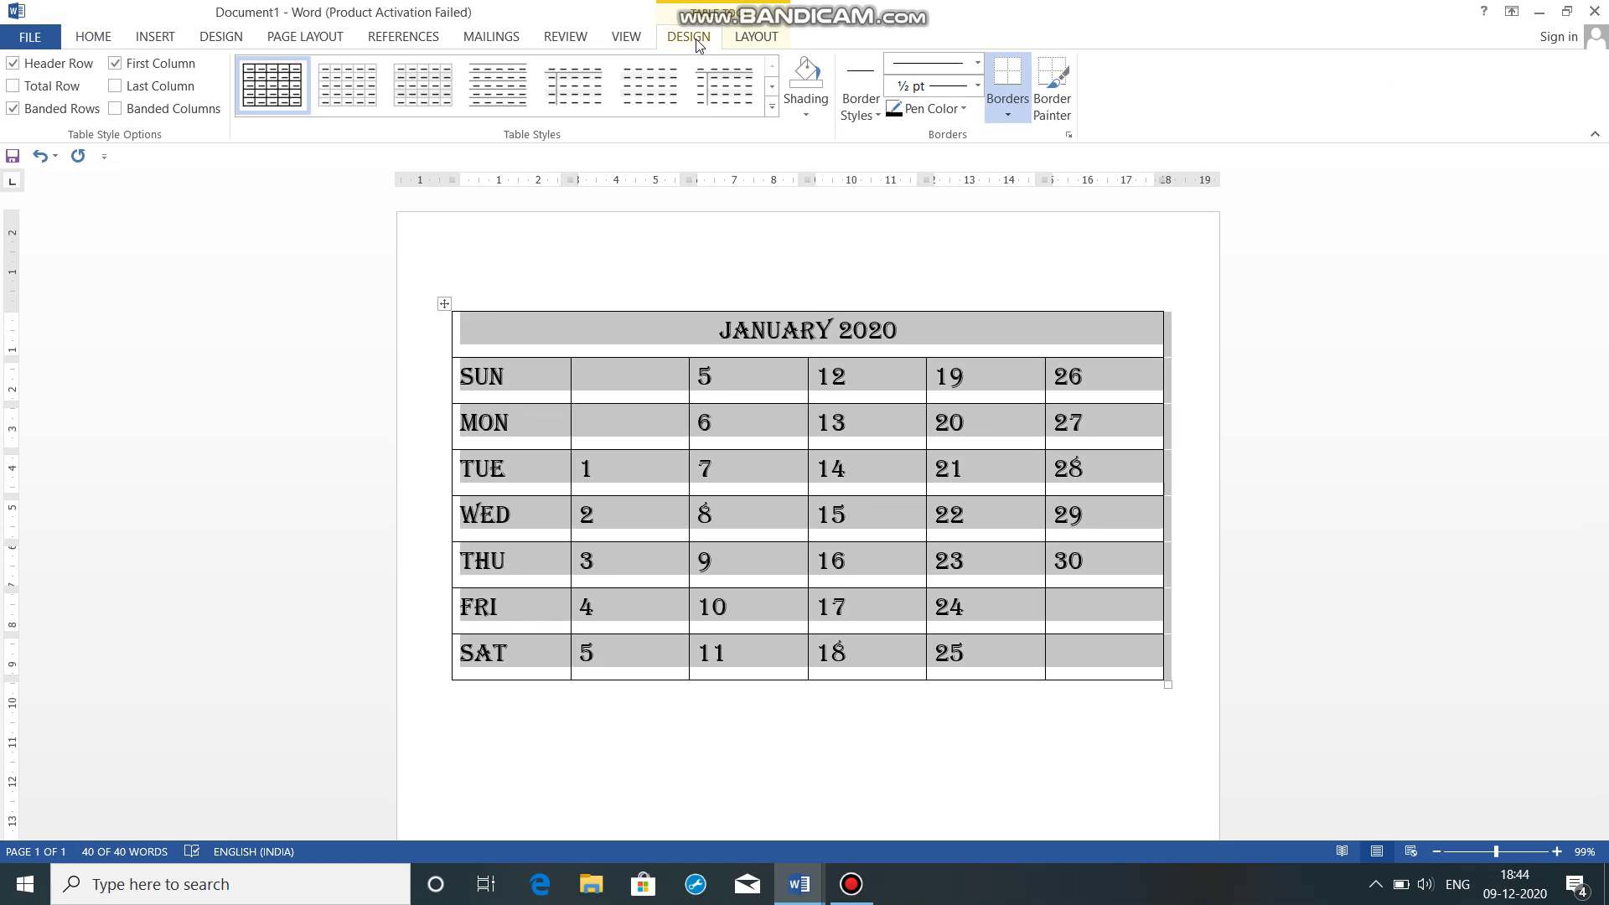
click(772, 106)
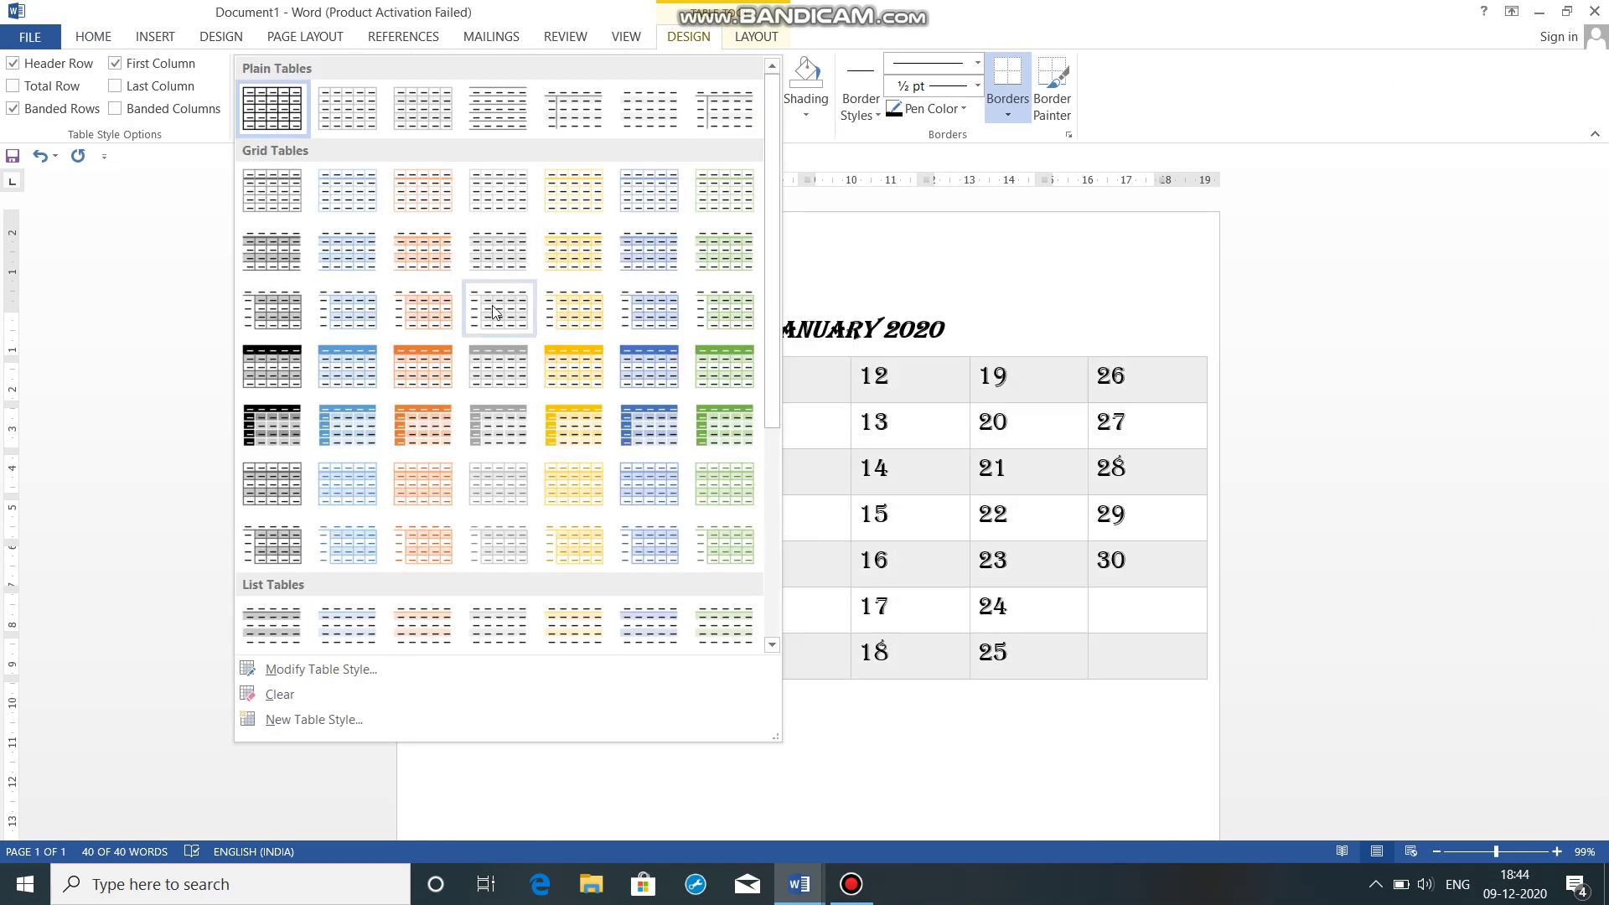
click(824, 243)
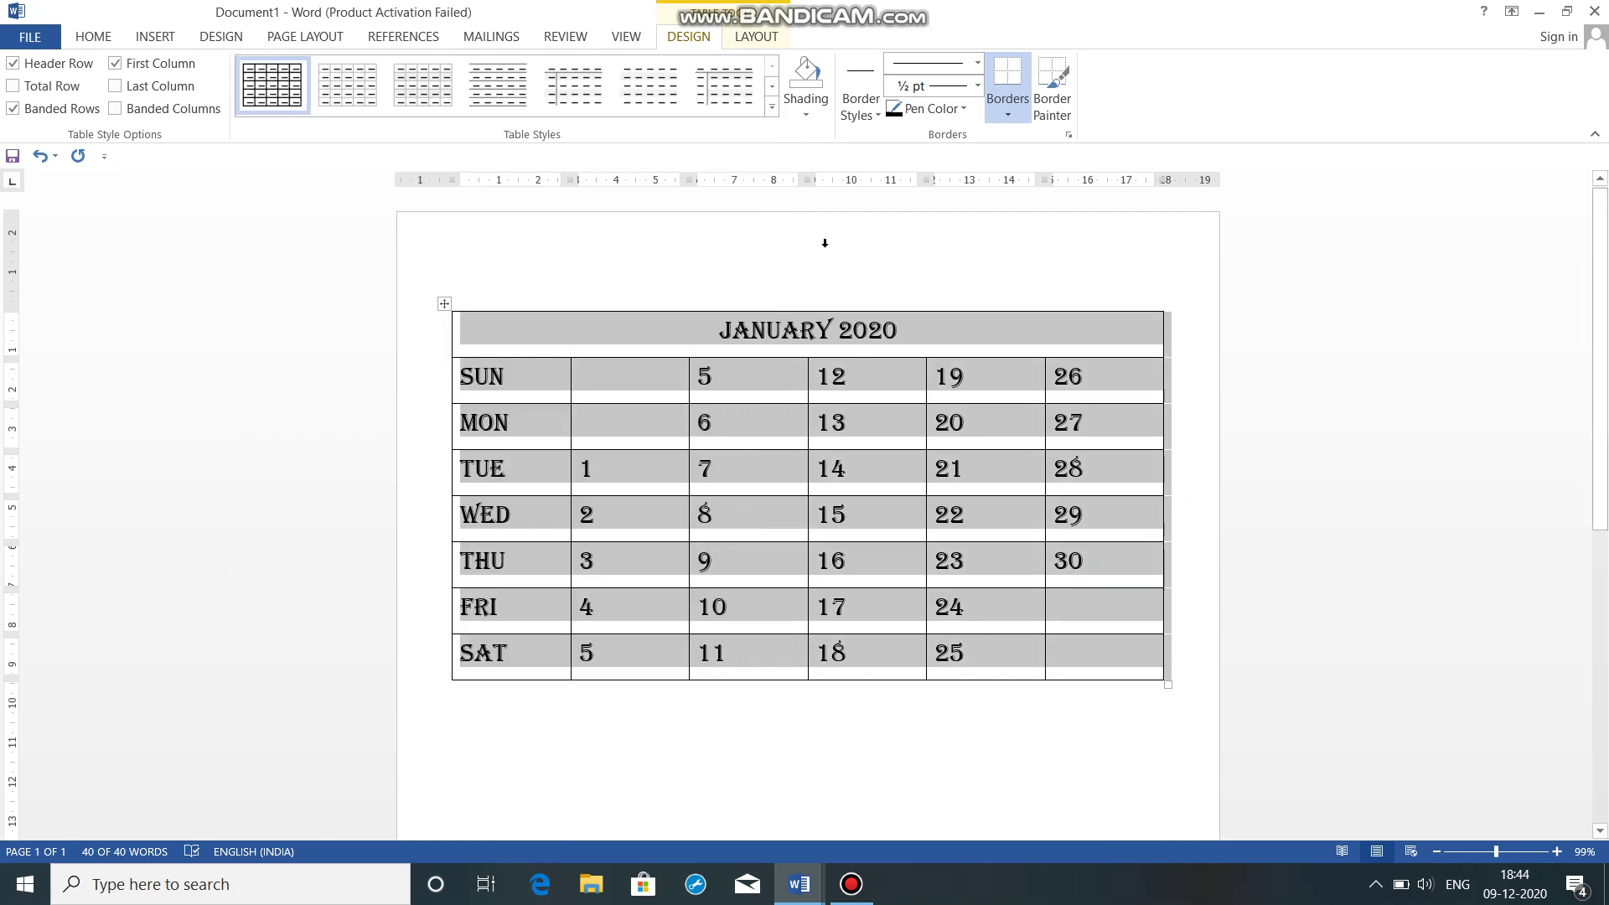
click(547, 281)
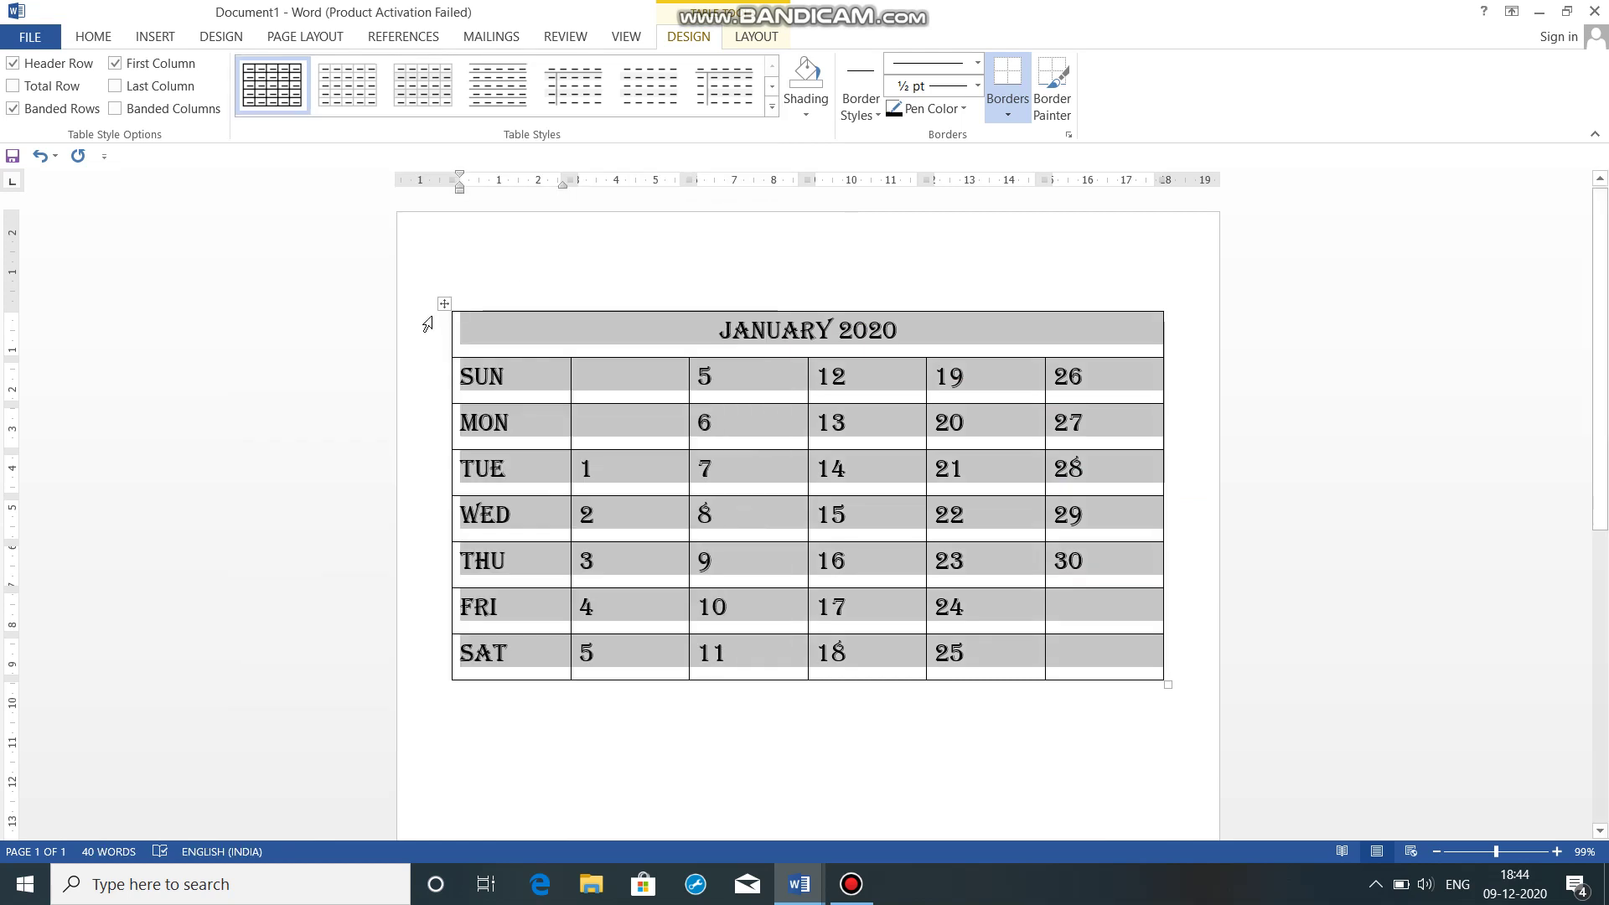
click(442, 306)
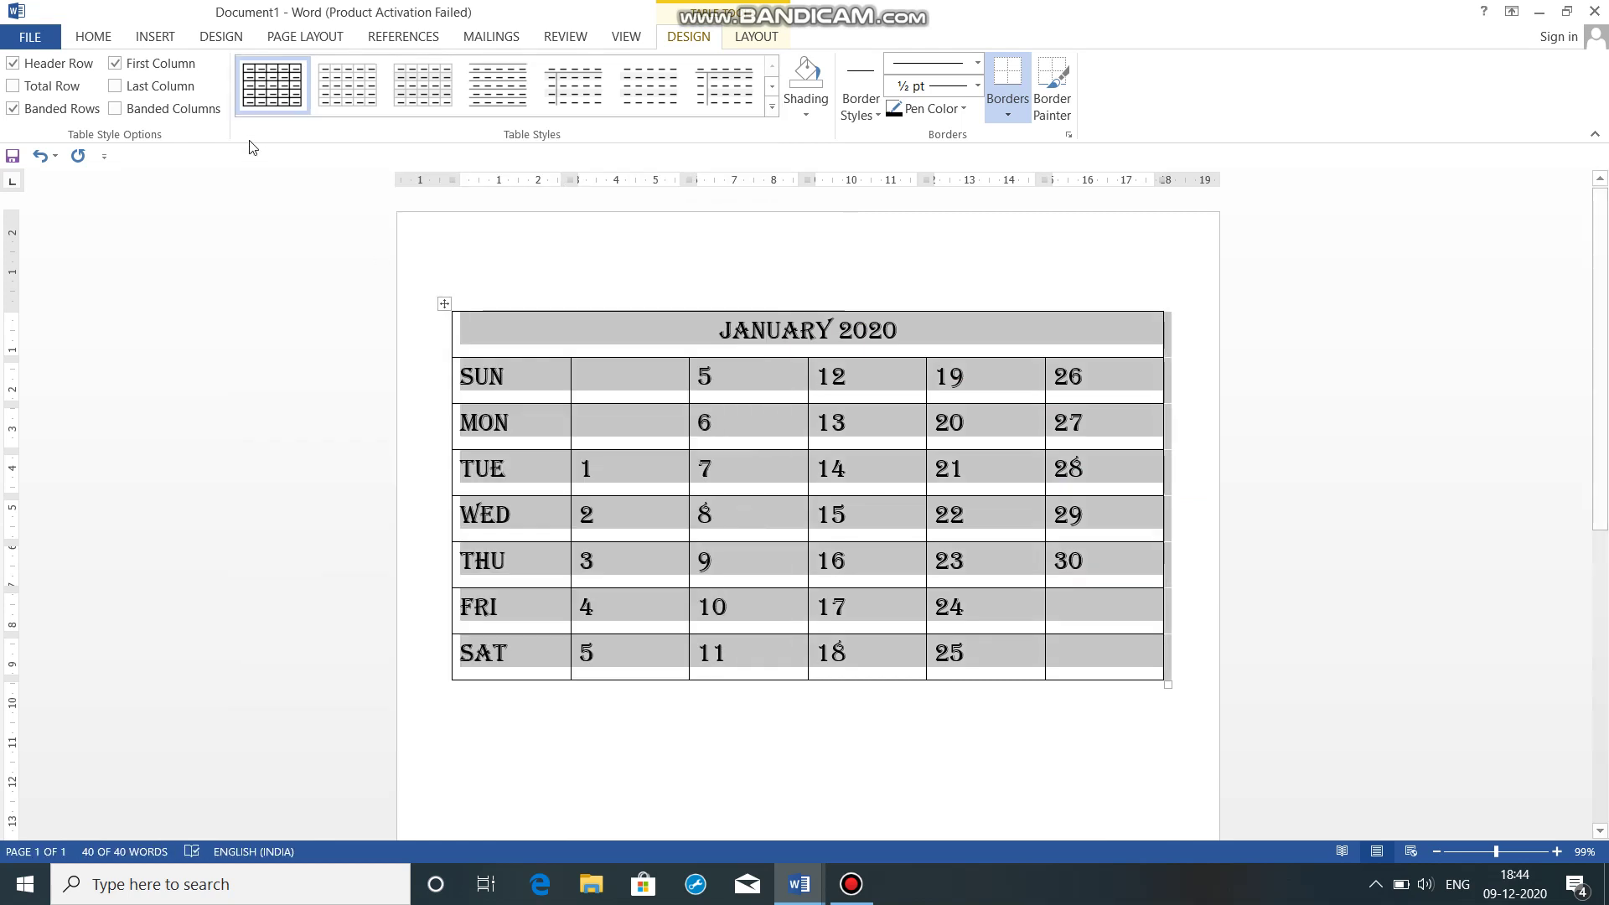
click(95, 32)
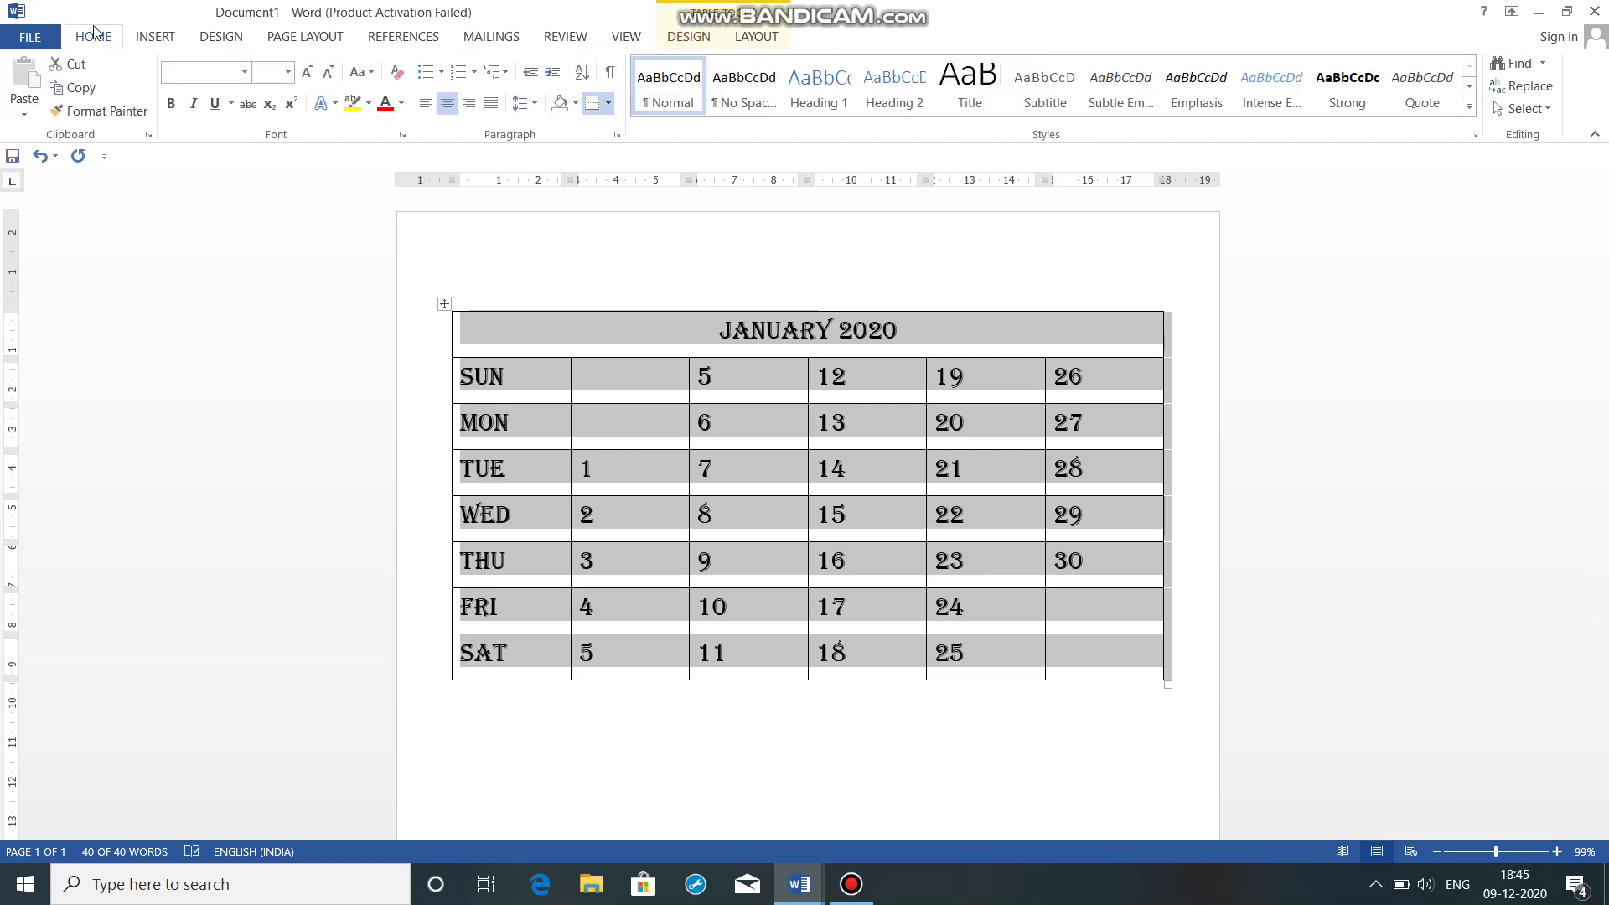
Paste a copy of the JANUARY 2020 calendar table on a new line below it
click(82, 88)
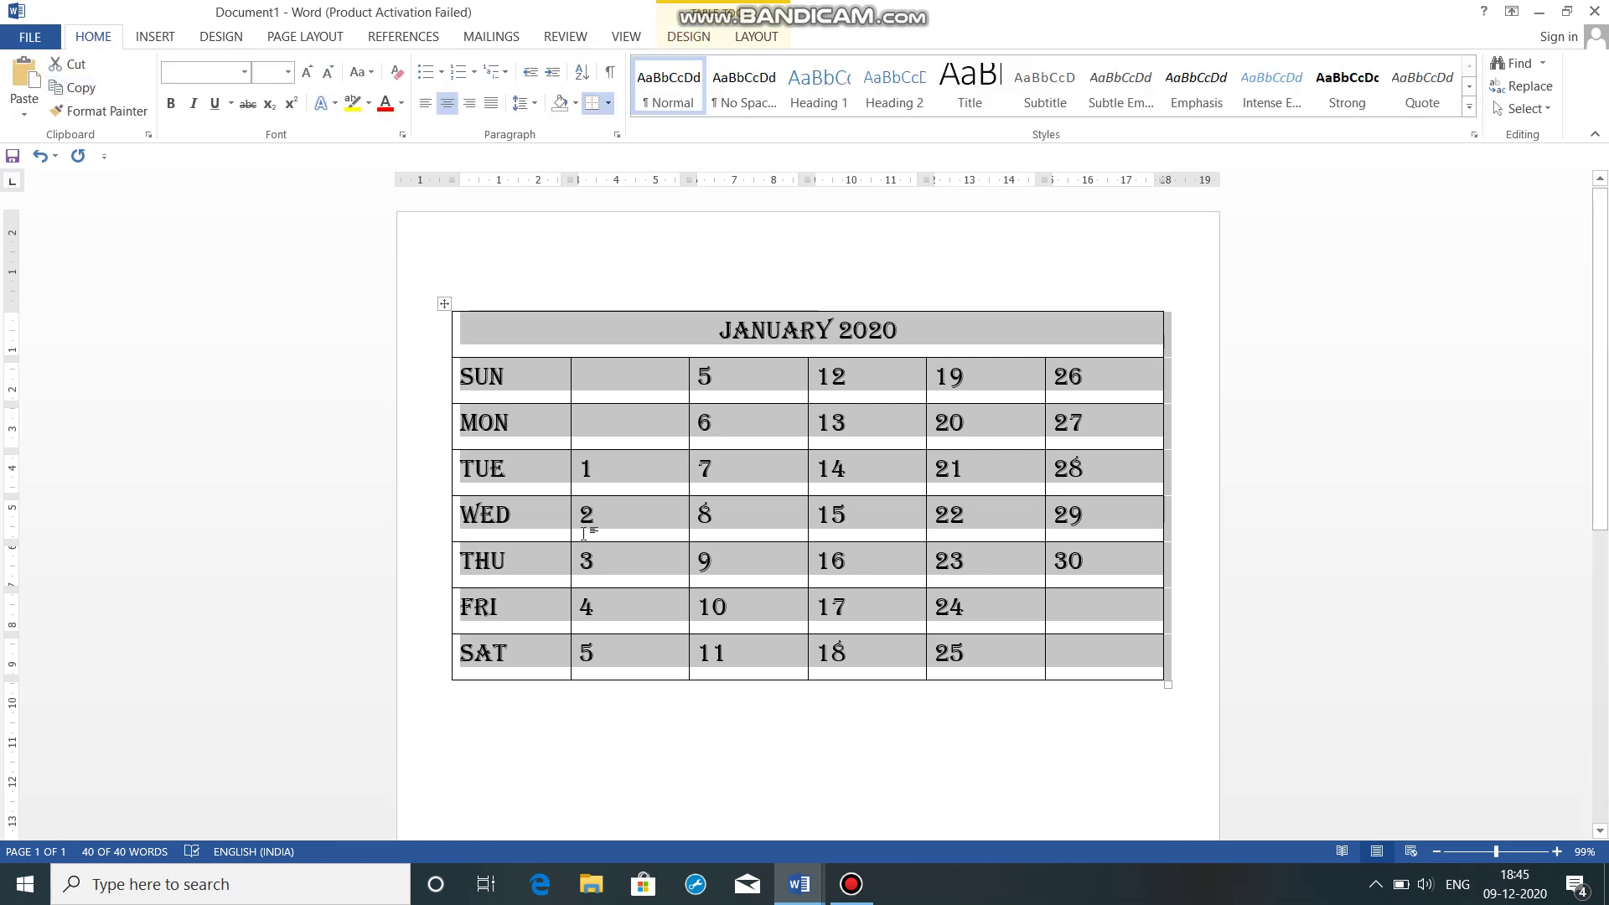
click(516, 708)
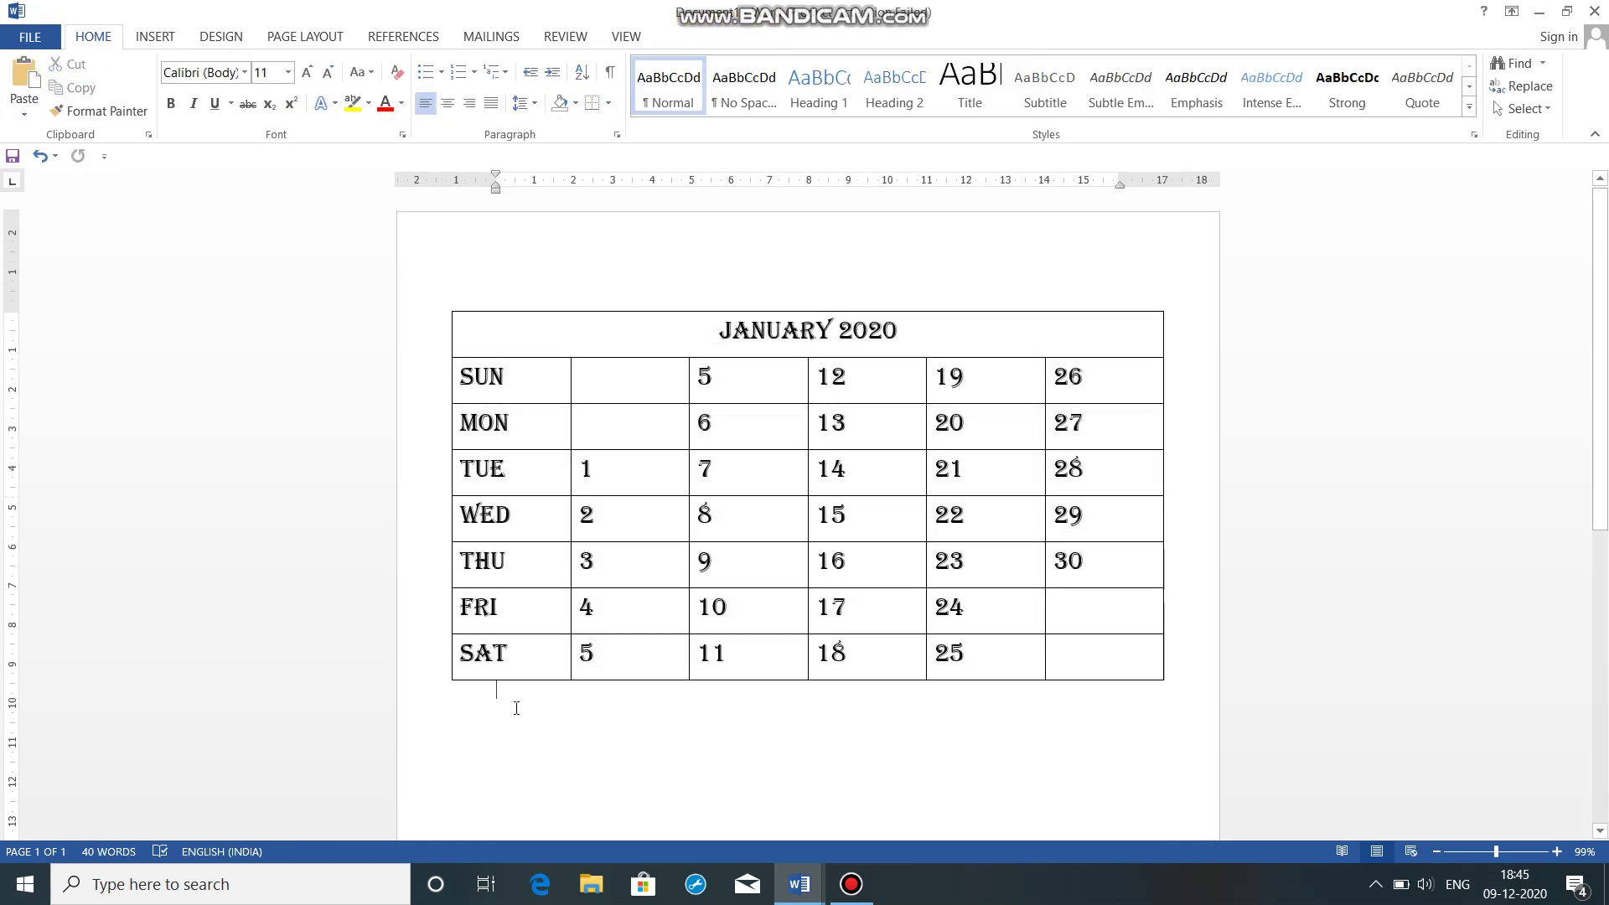
key(Return)
click(24, 78)
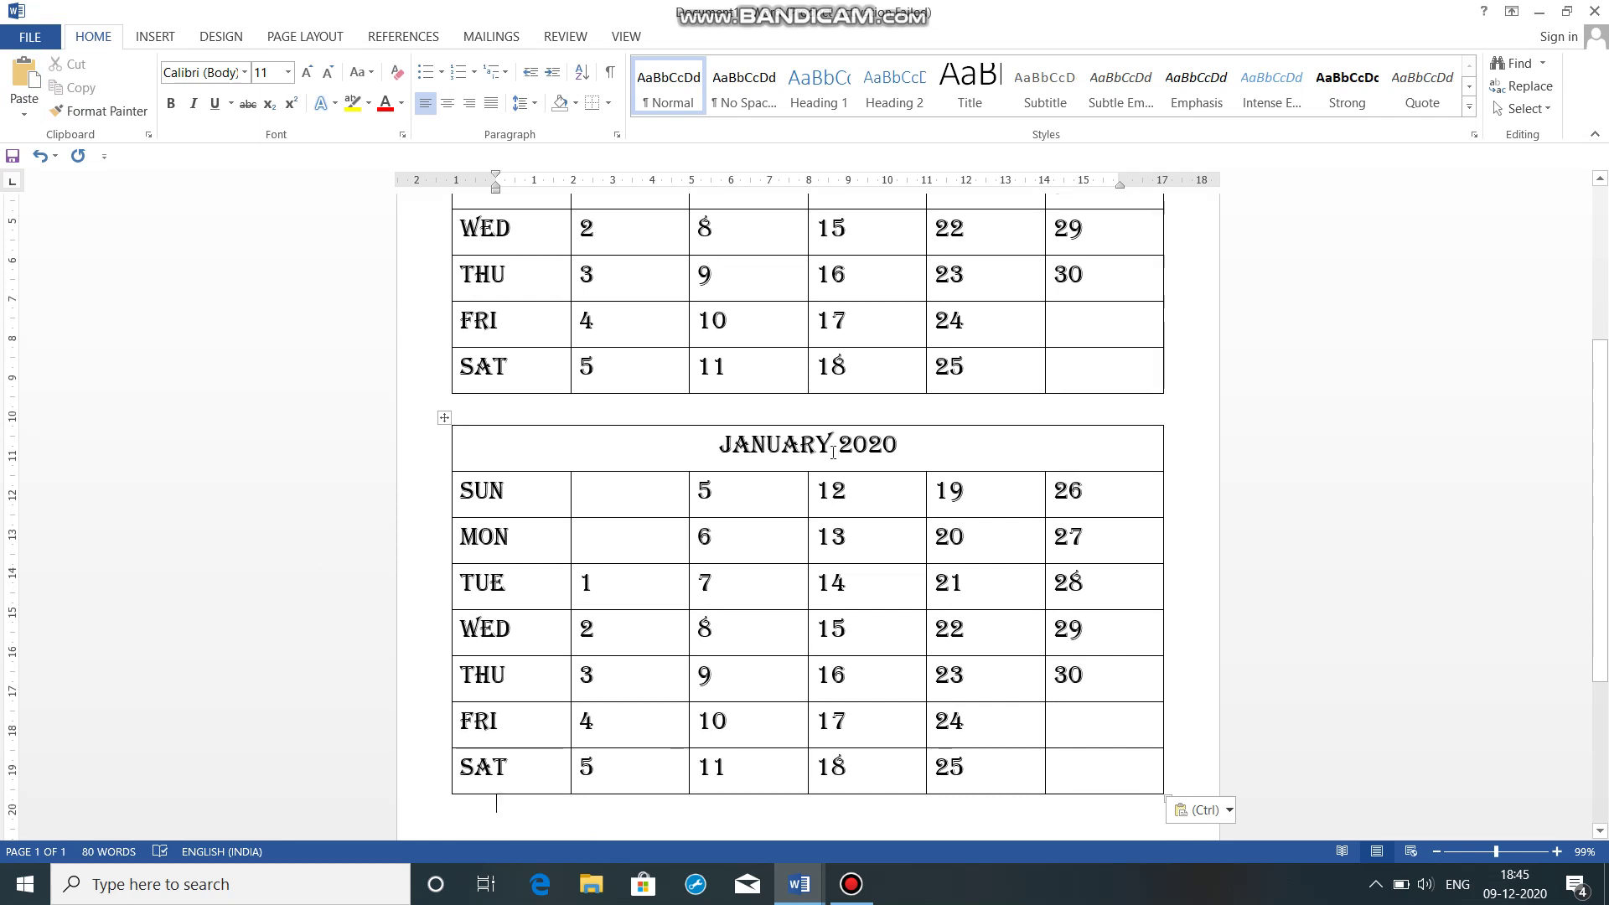
Change the copied table's month name in its title to FEBUARY
click(833, 452)
key(BackSpace)
key(BackSpace)
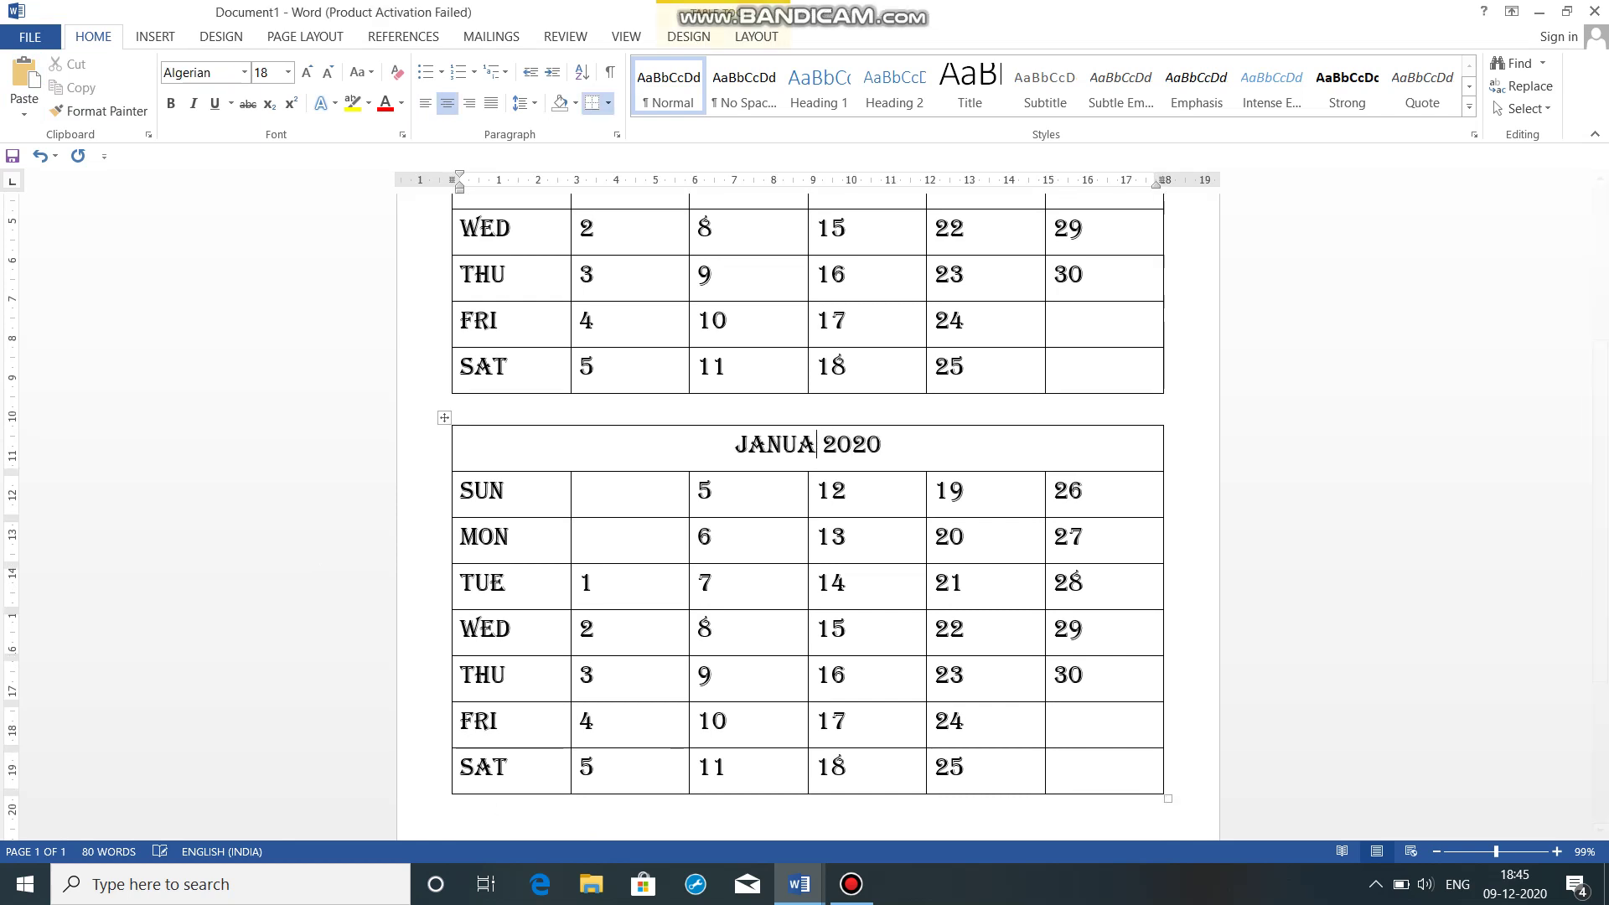
key(BackSpace)
key(BackSpace)
key(BackSpace)
key(BackSpace)
key(BackSpace)
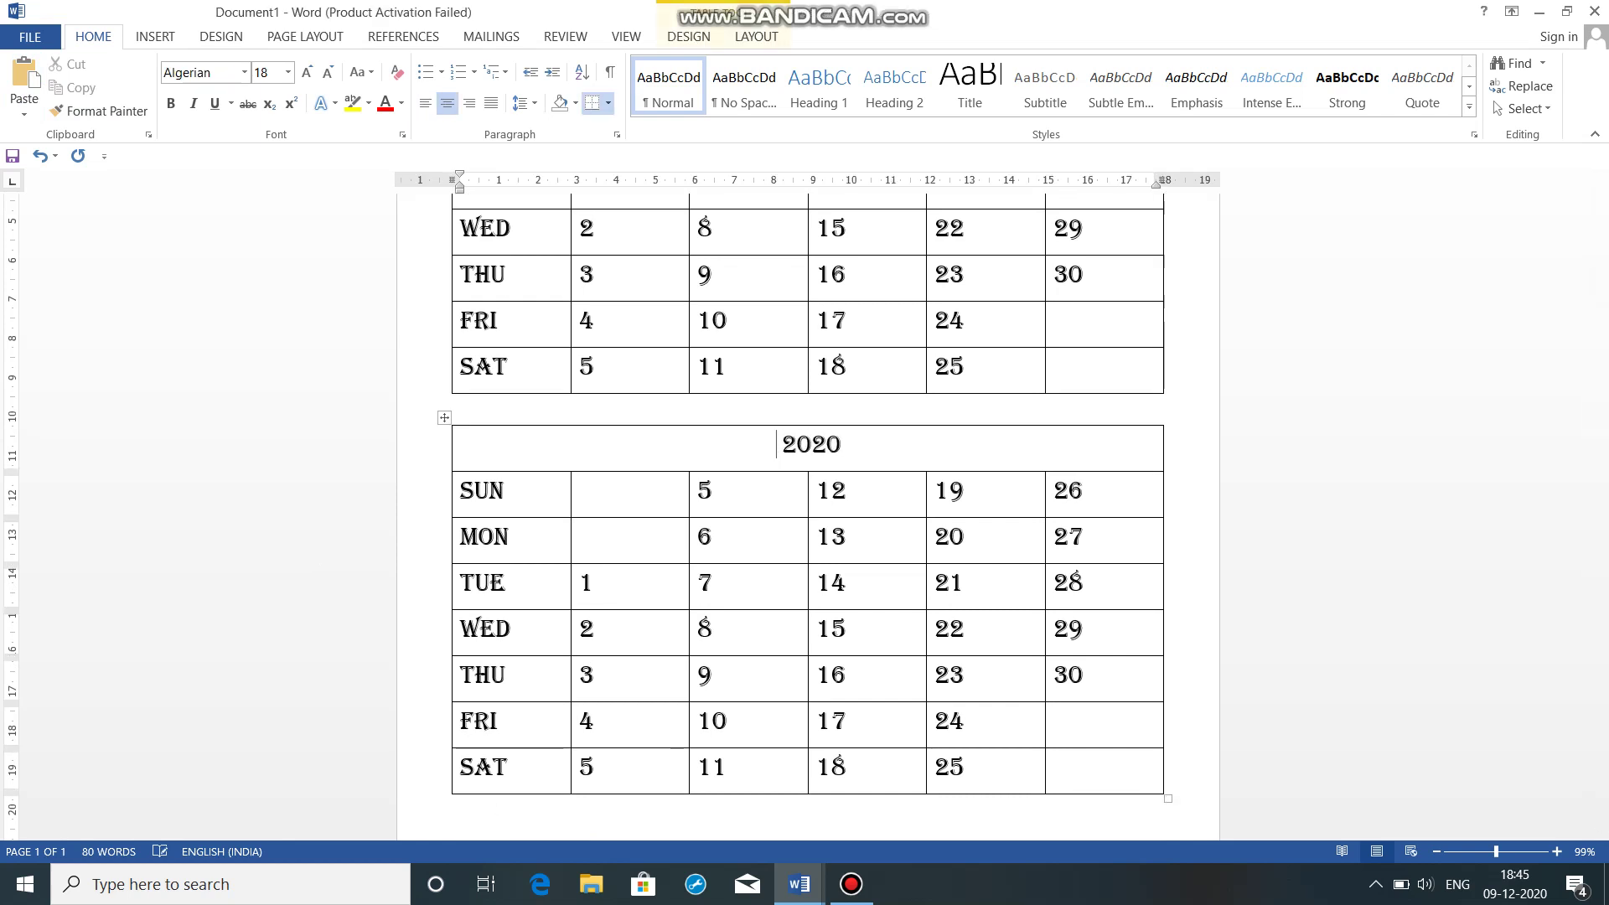
text(FEB )
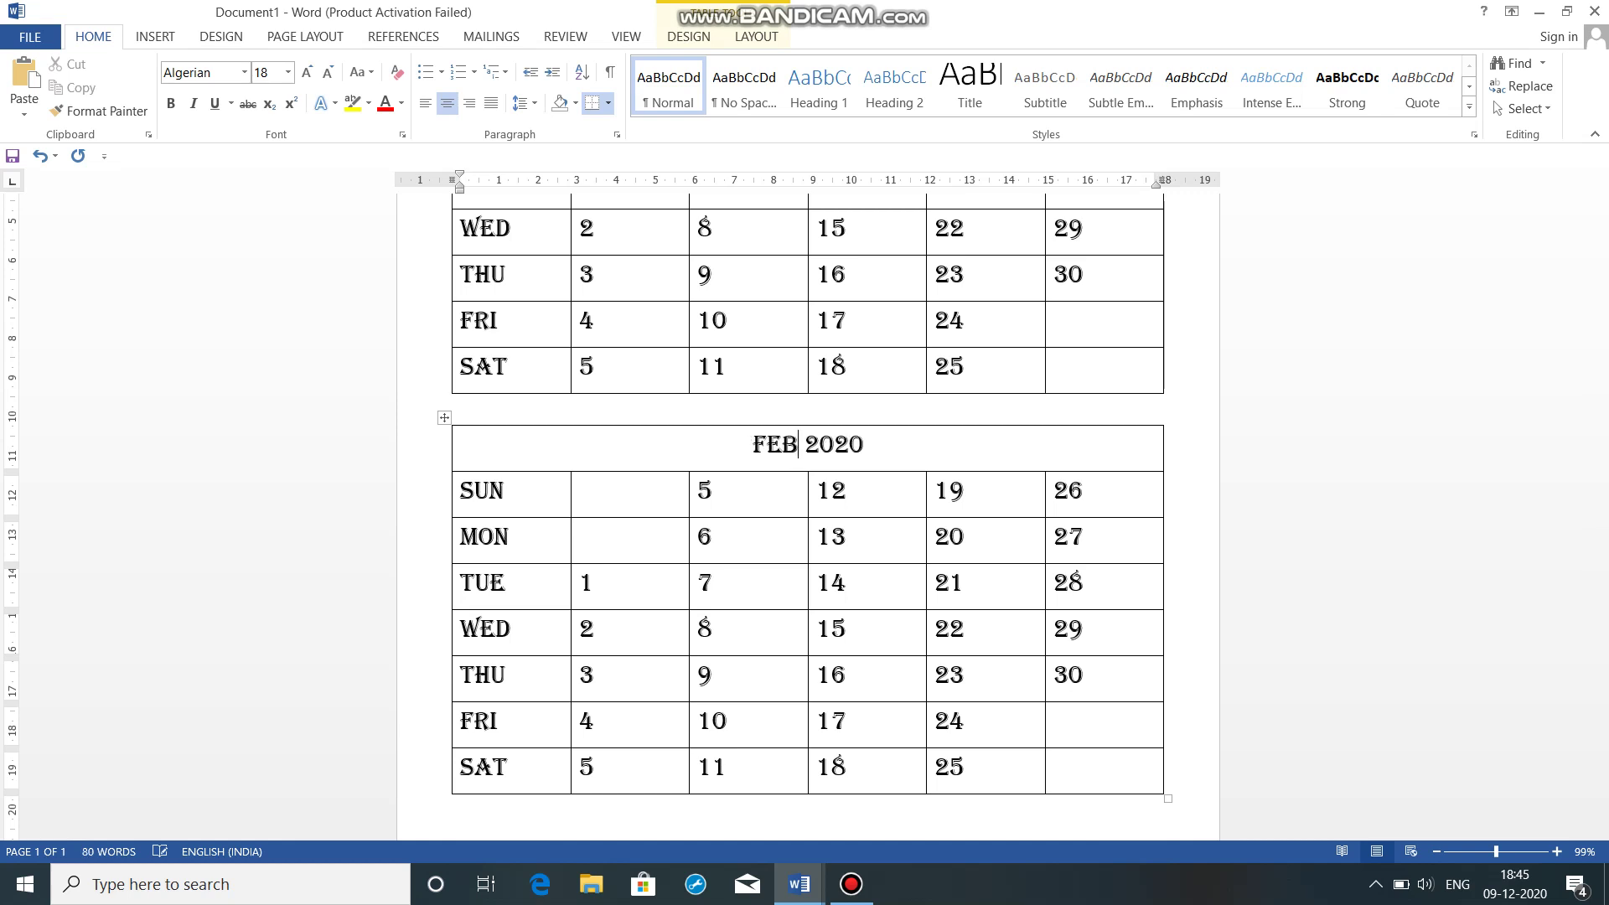
text(UARY)
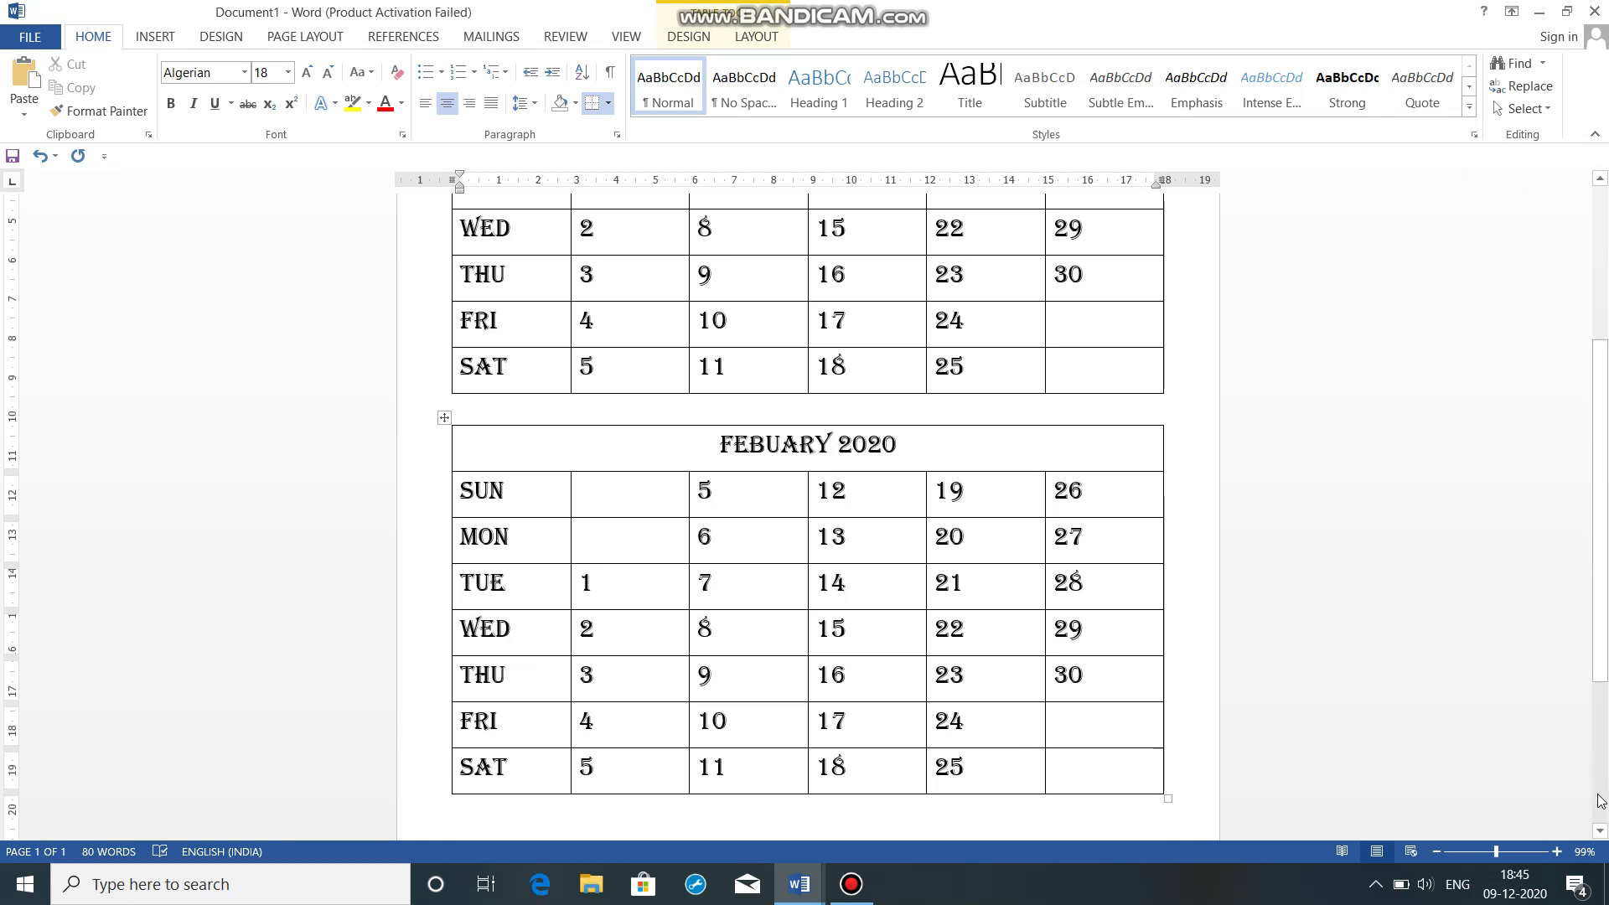
Paste a third copy of the calendar table below FEBUARY 2020, then return to the document top
scroll(1069, 737, down, 2)
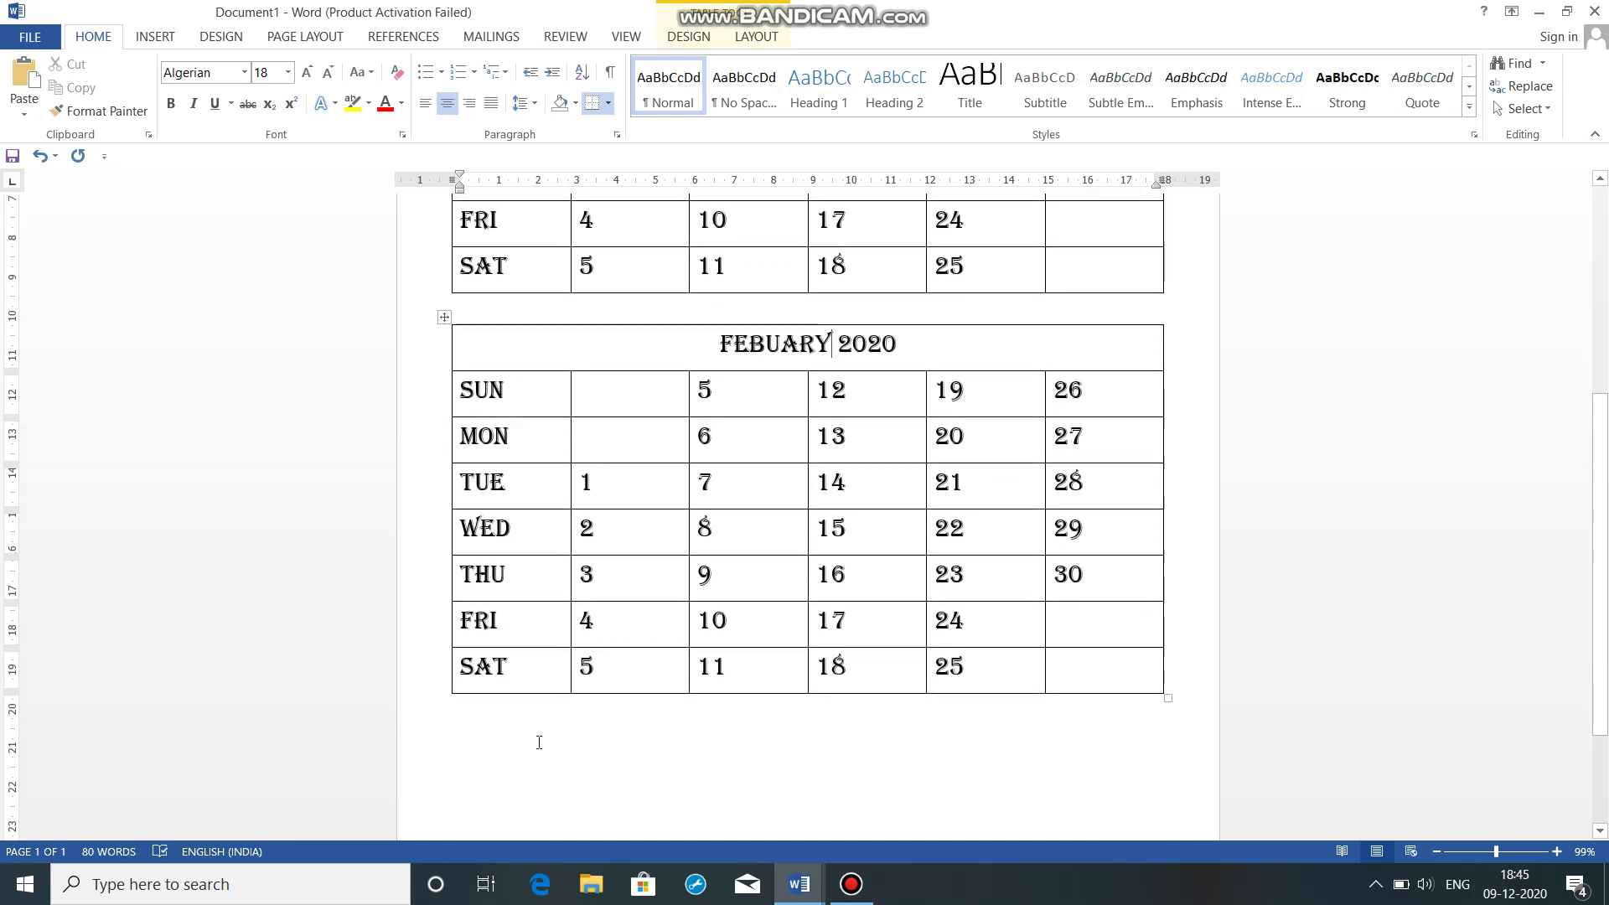
click(533, 740)
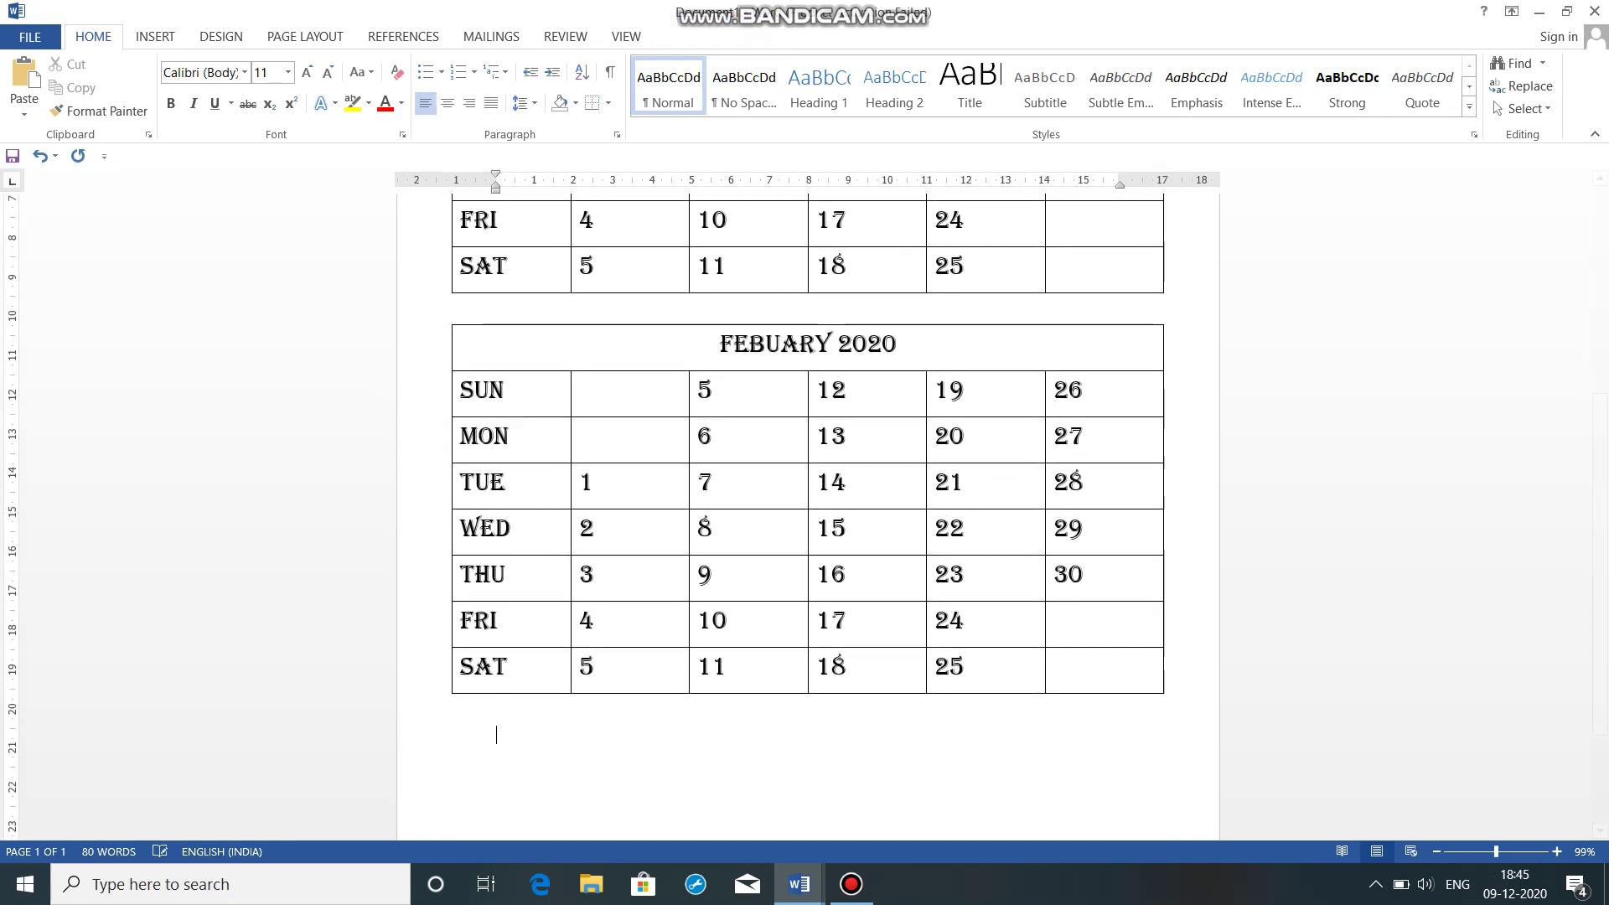
click(24, 80)
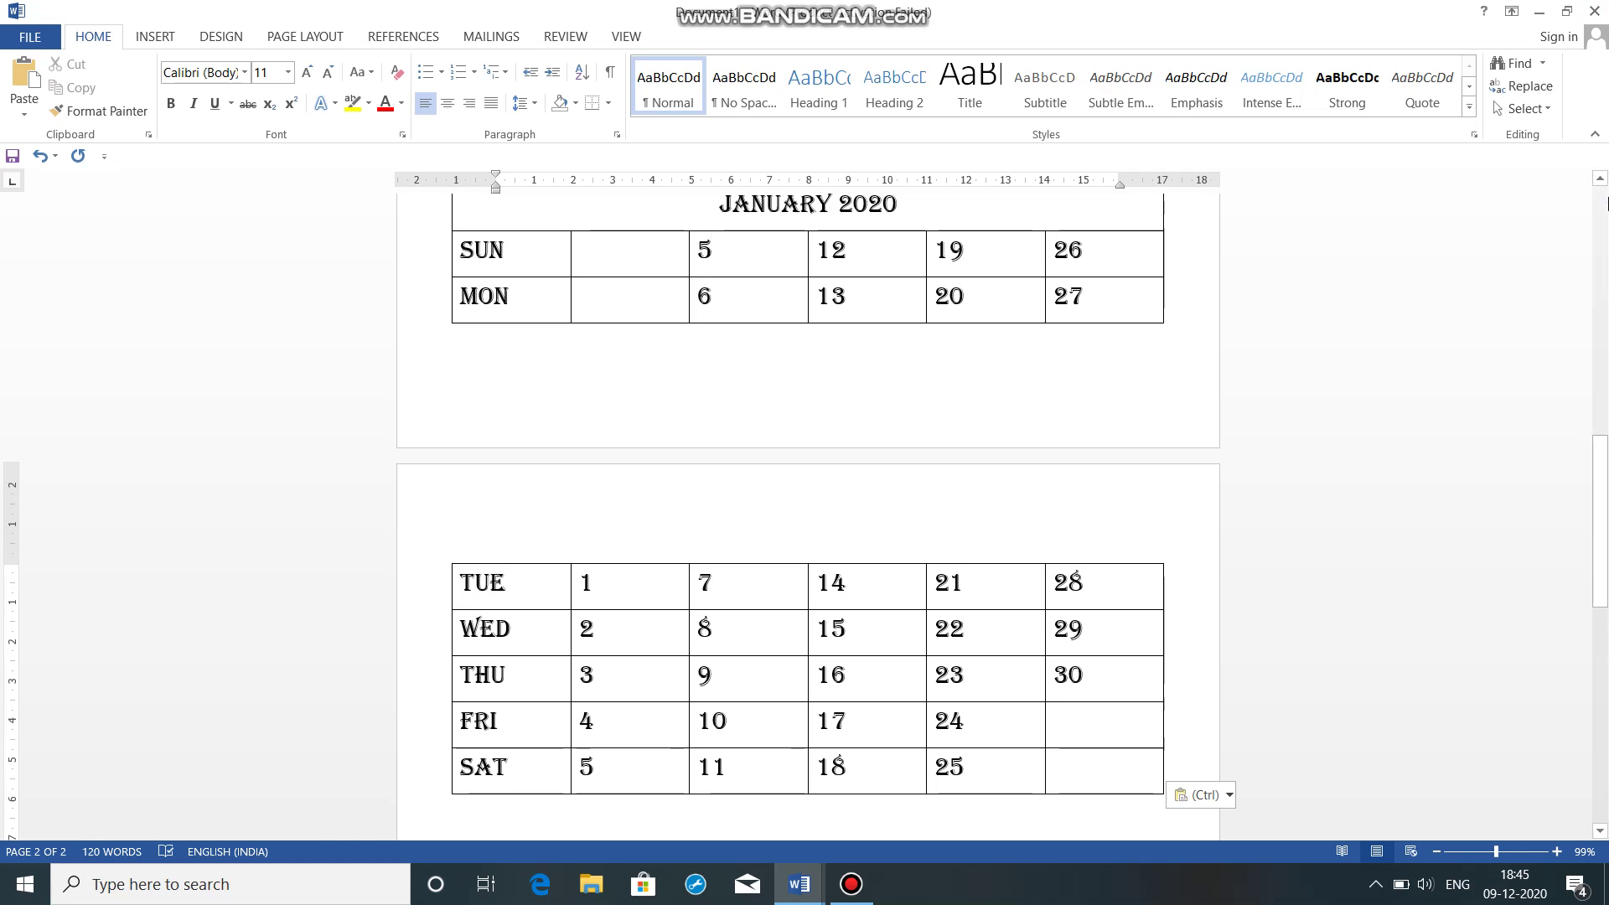
click(1607, 202)
click(1606, 202)
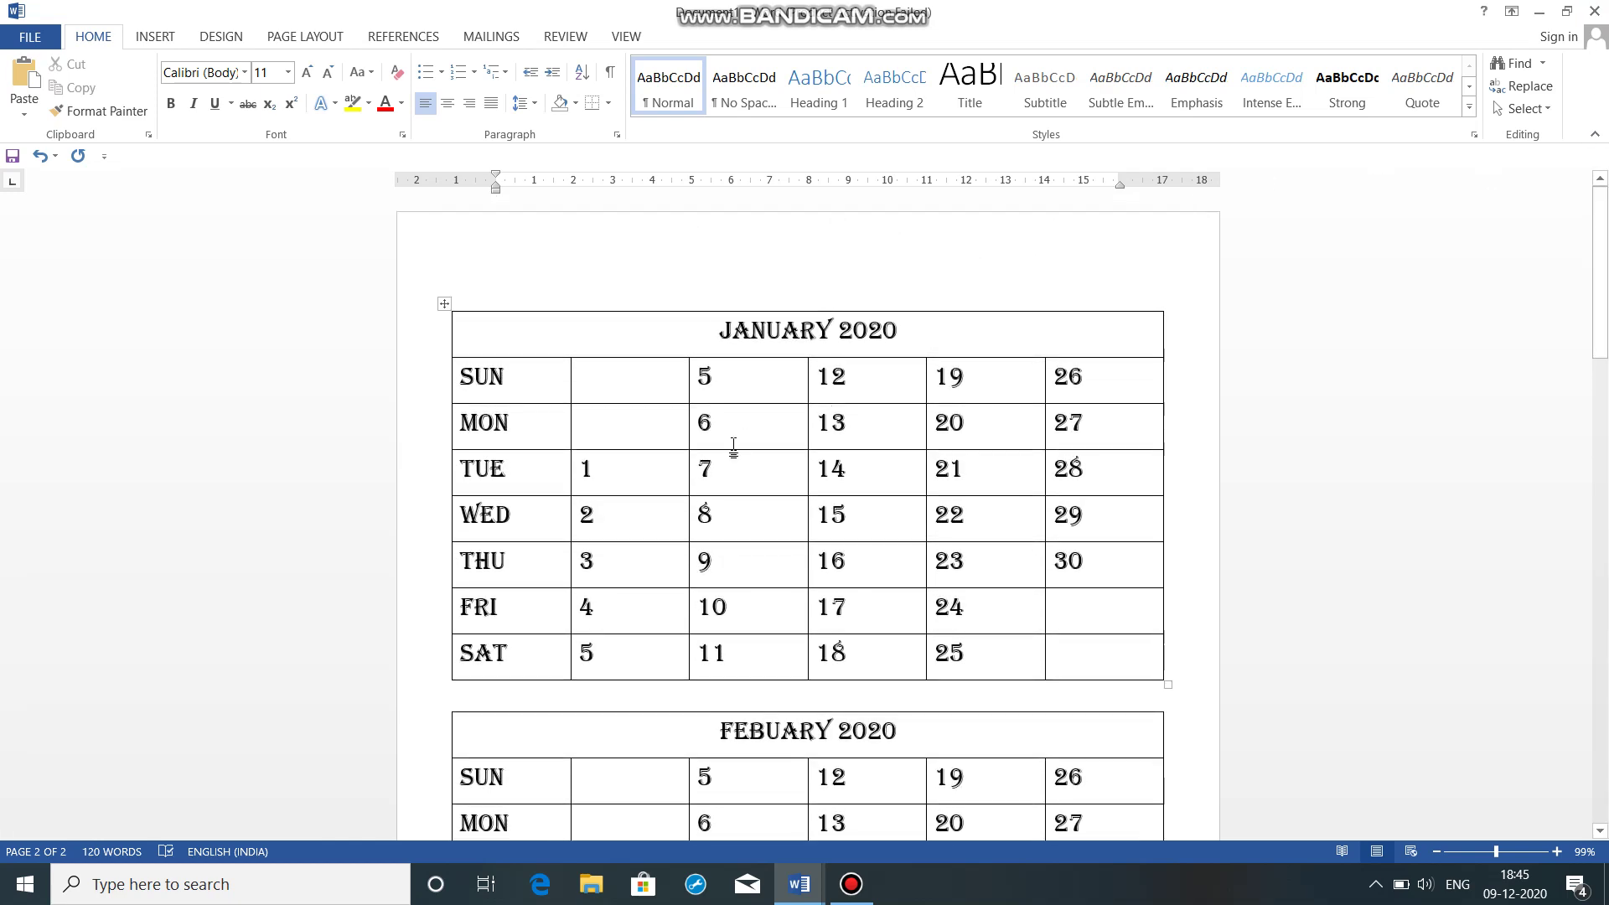
Apply the black-header grid table style with grey banded rows to the JANUARY 2020 table
click(445, 306)
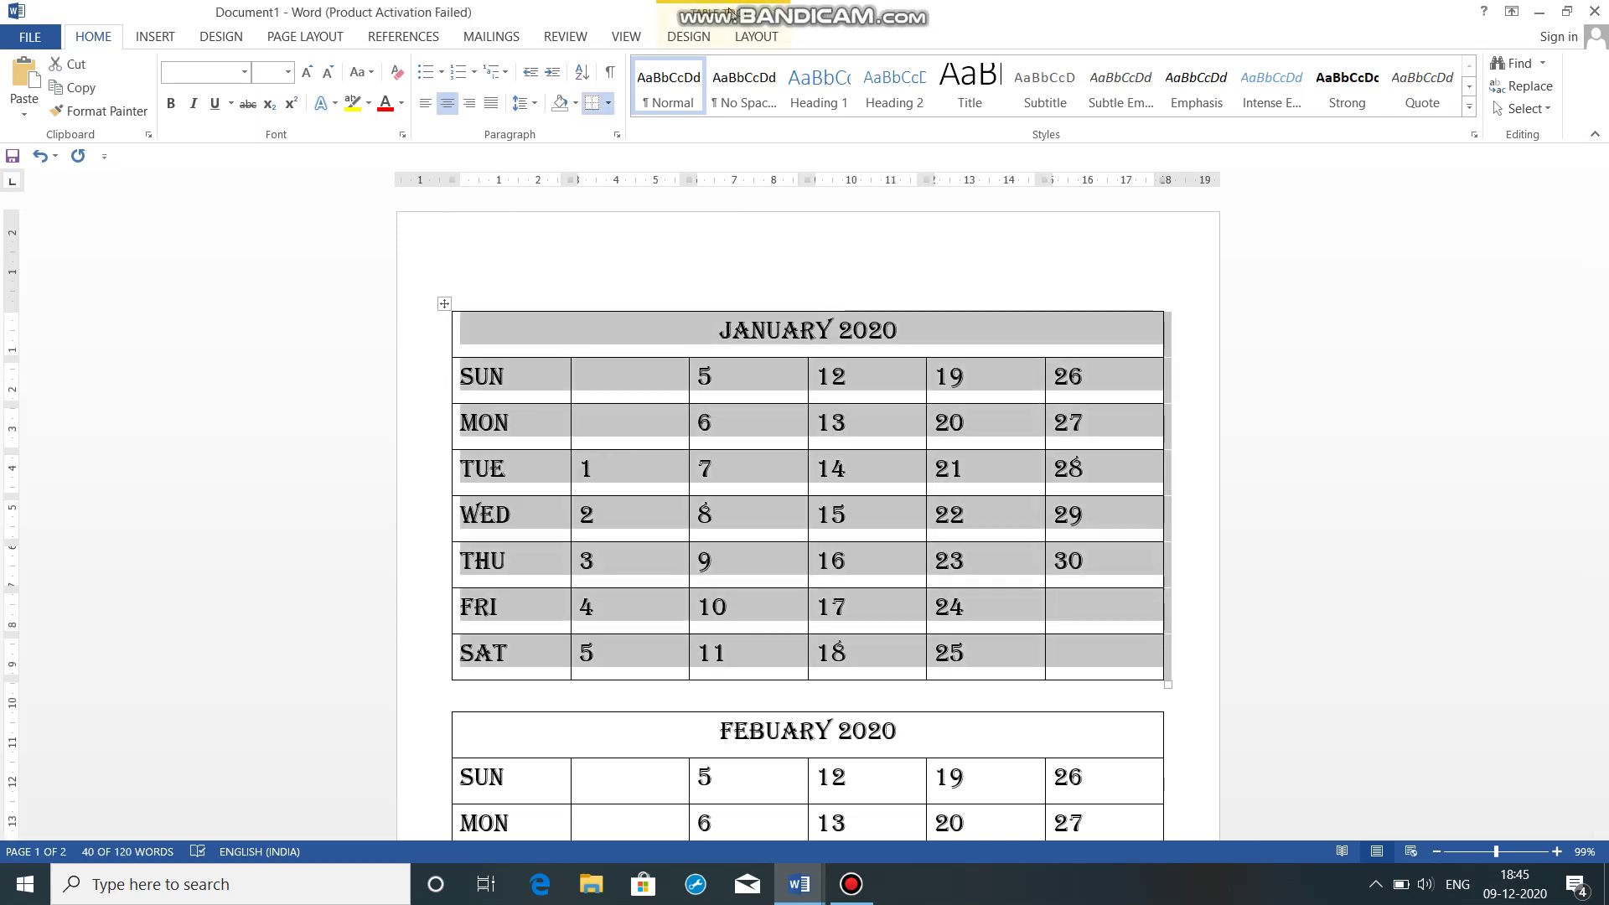
click(688, 37)
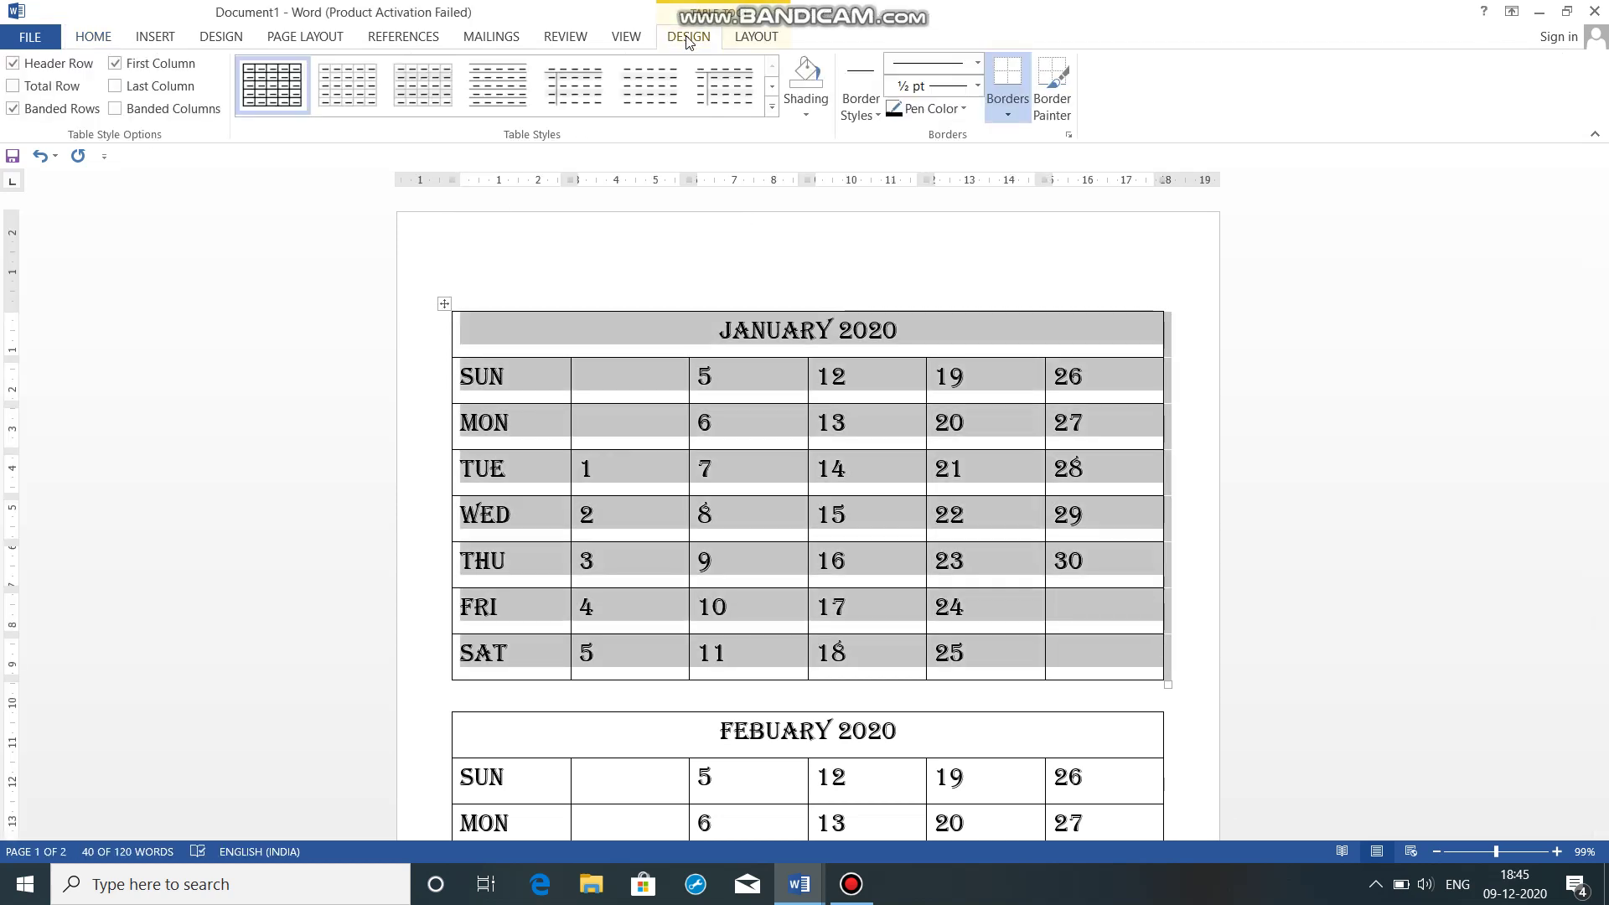
click(772, 107)
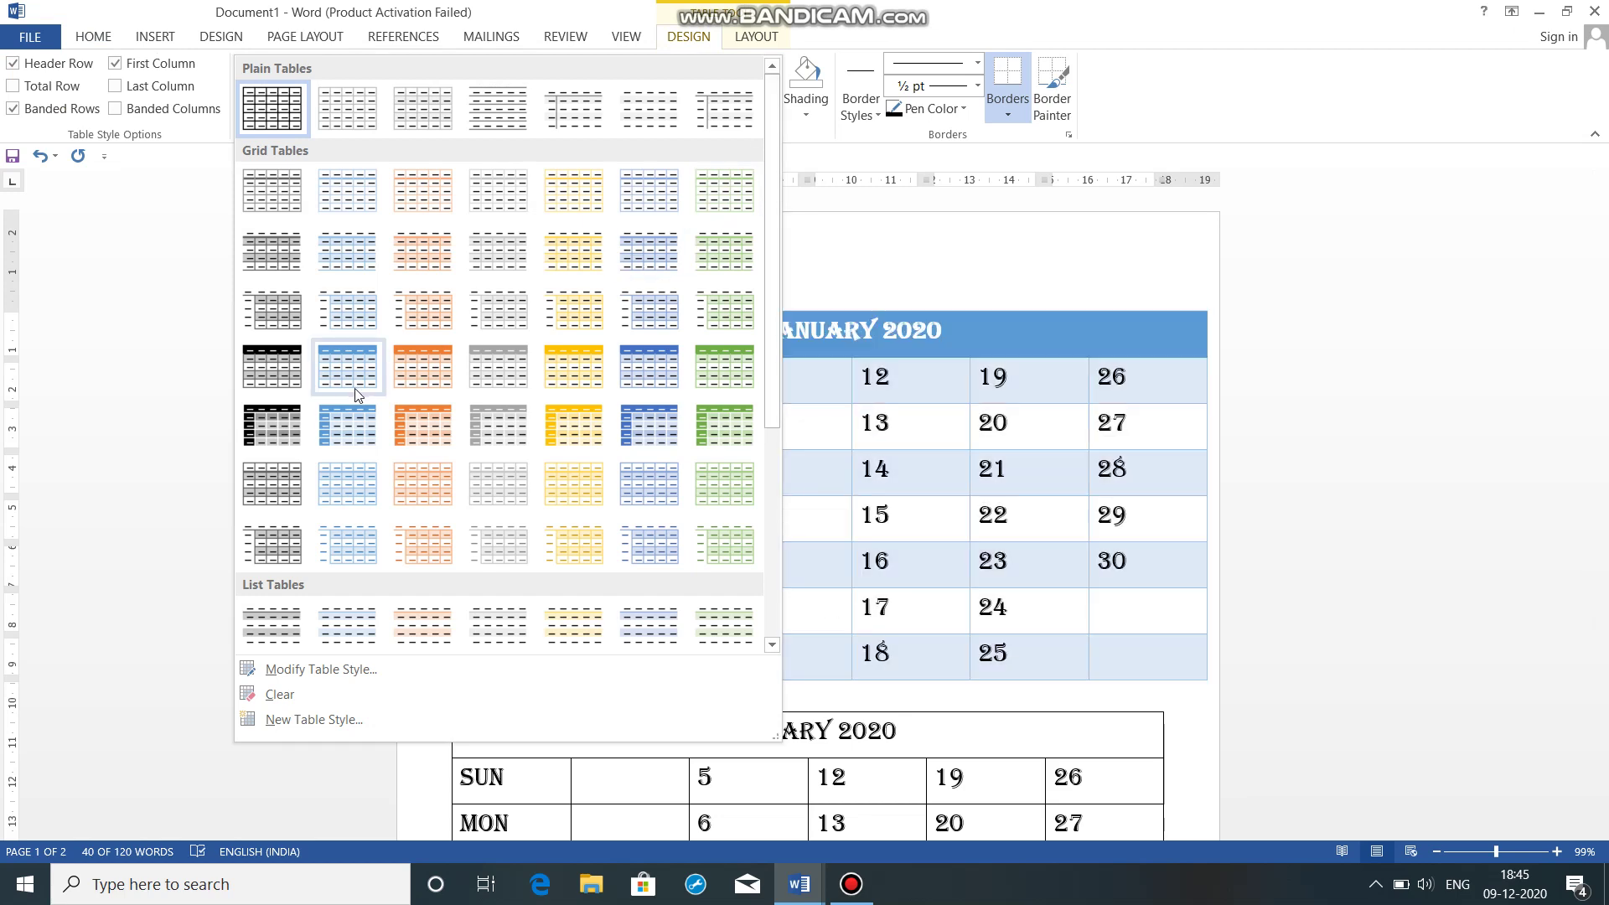
click(267, 385)
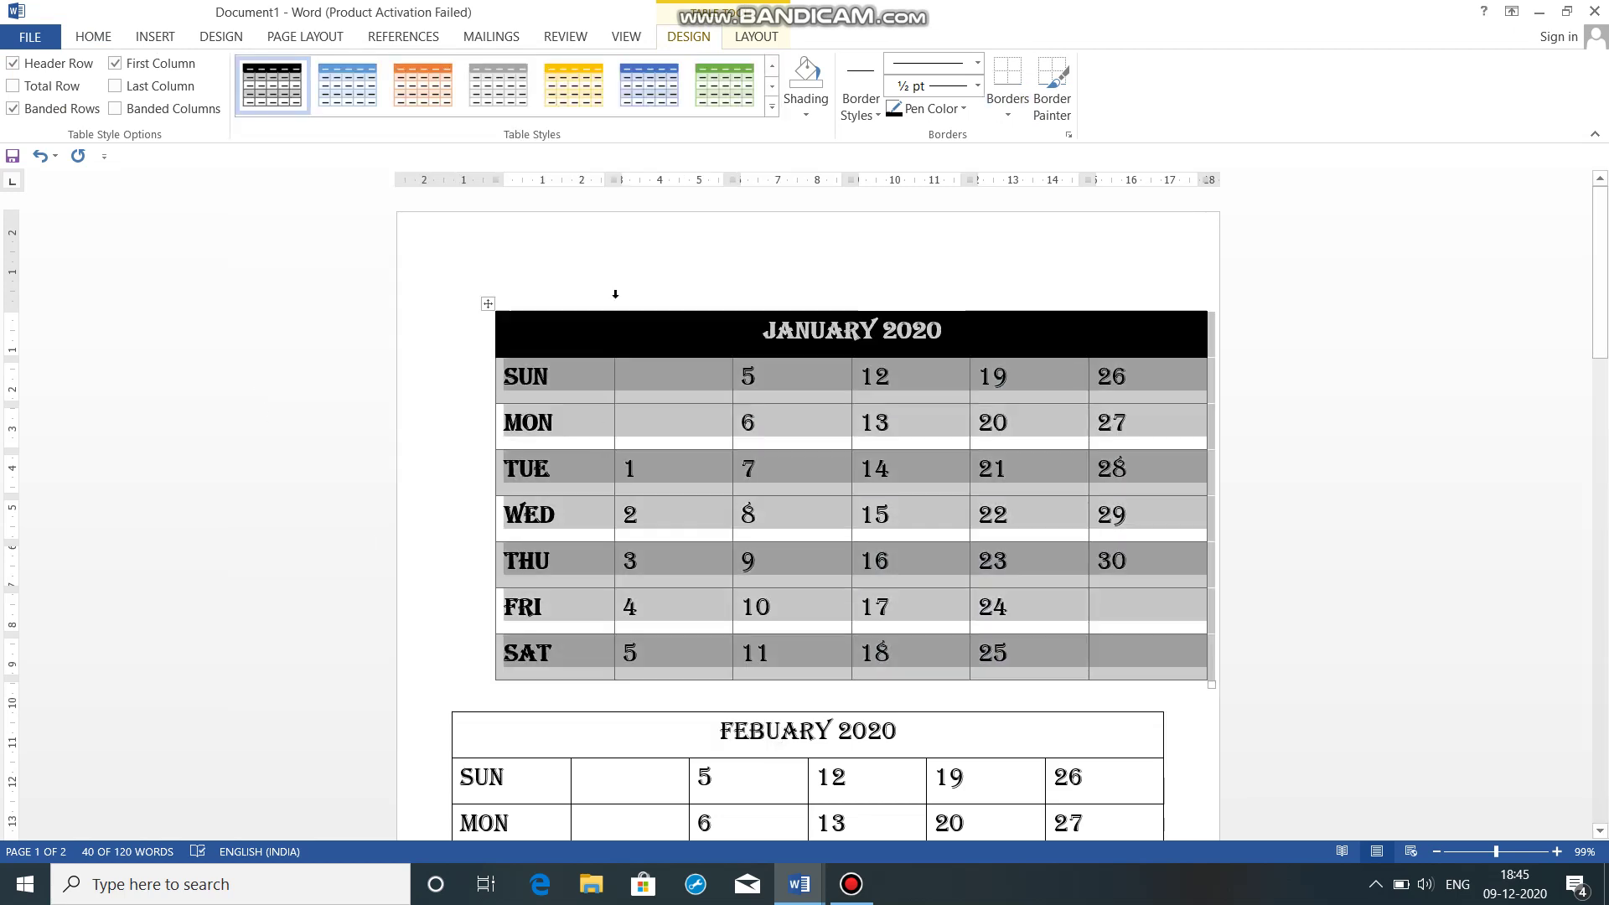
Pick a border line style, then turn off border painting
click(863, 104)
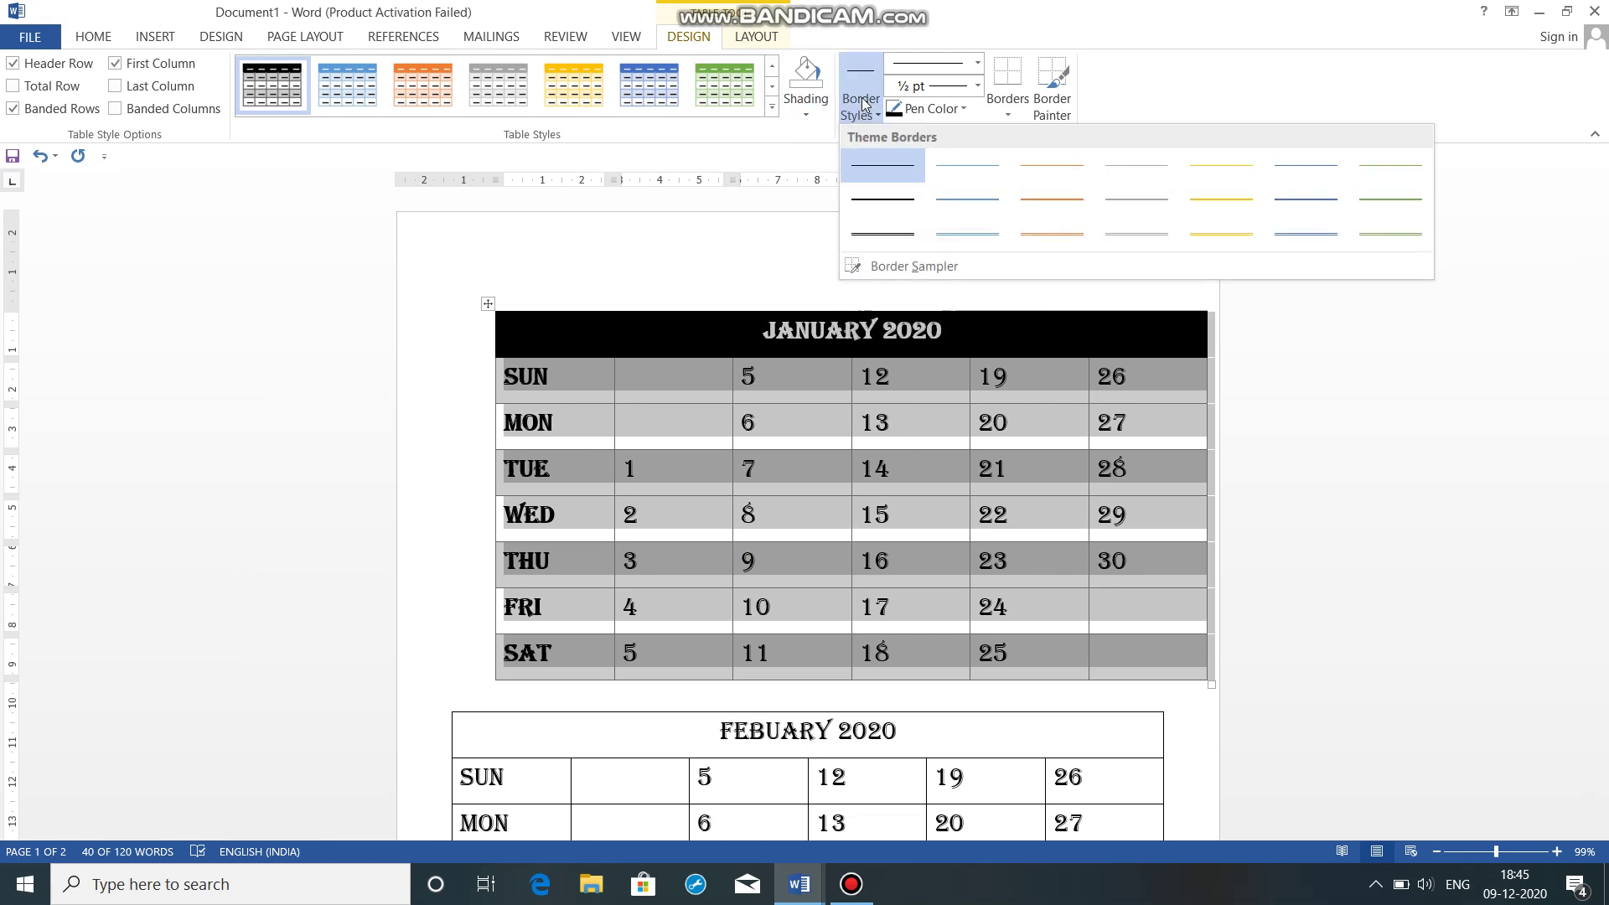
click(871, 162)
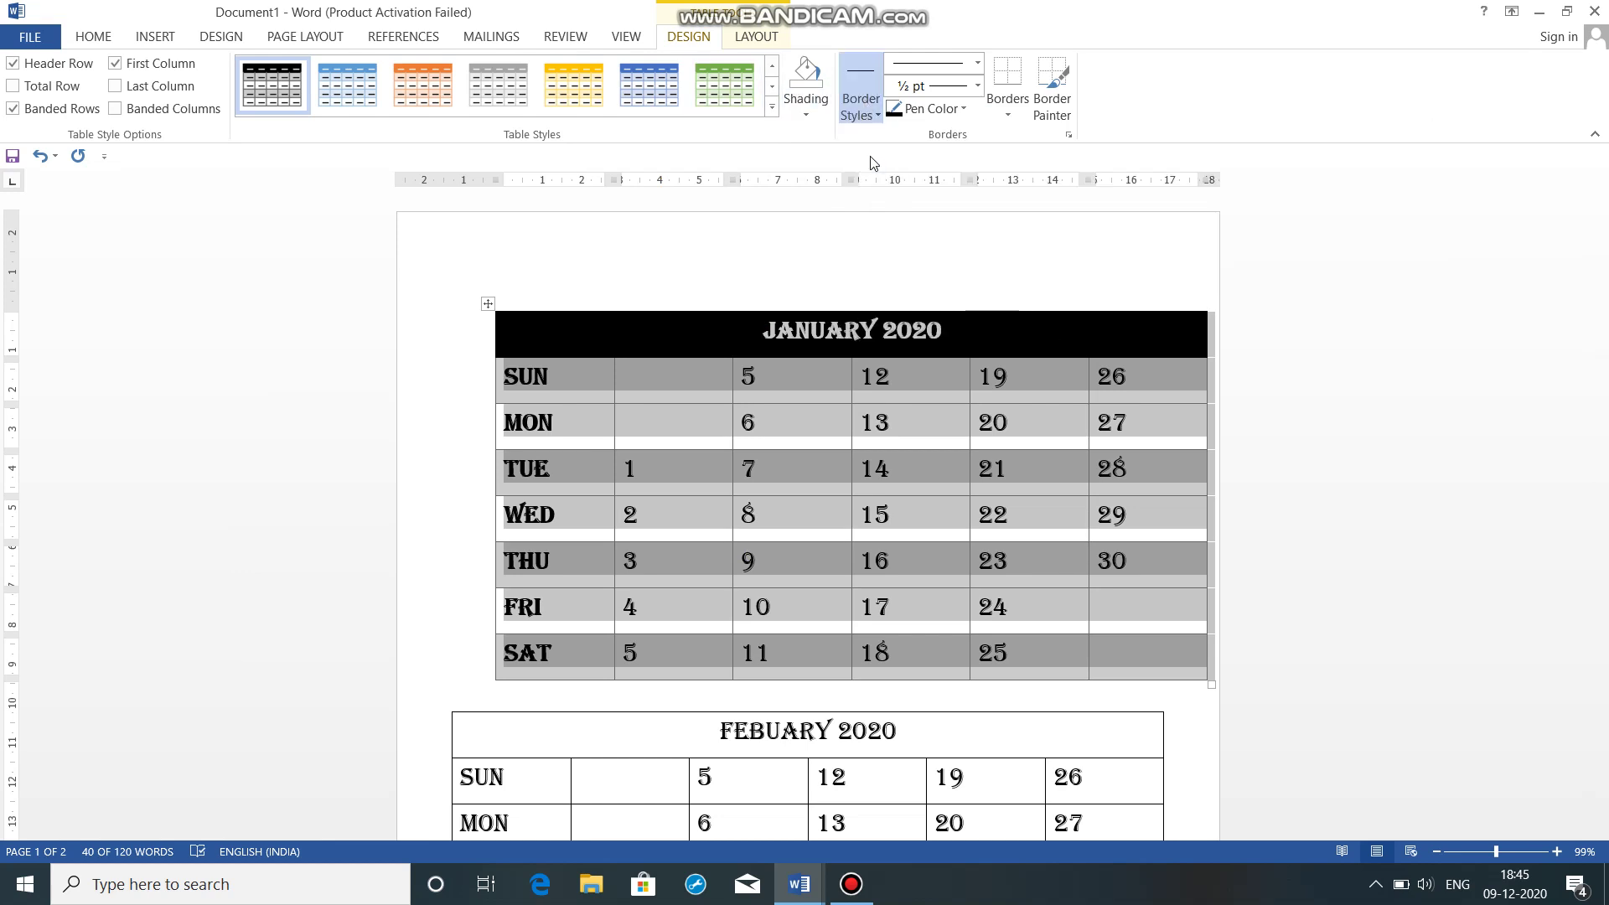
click(1017, 82)
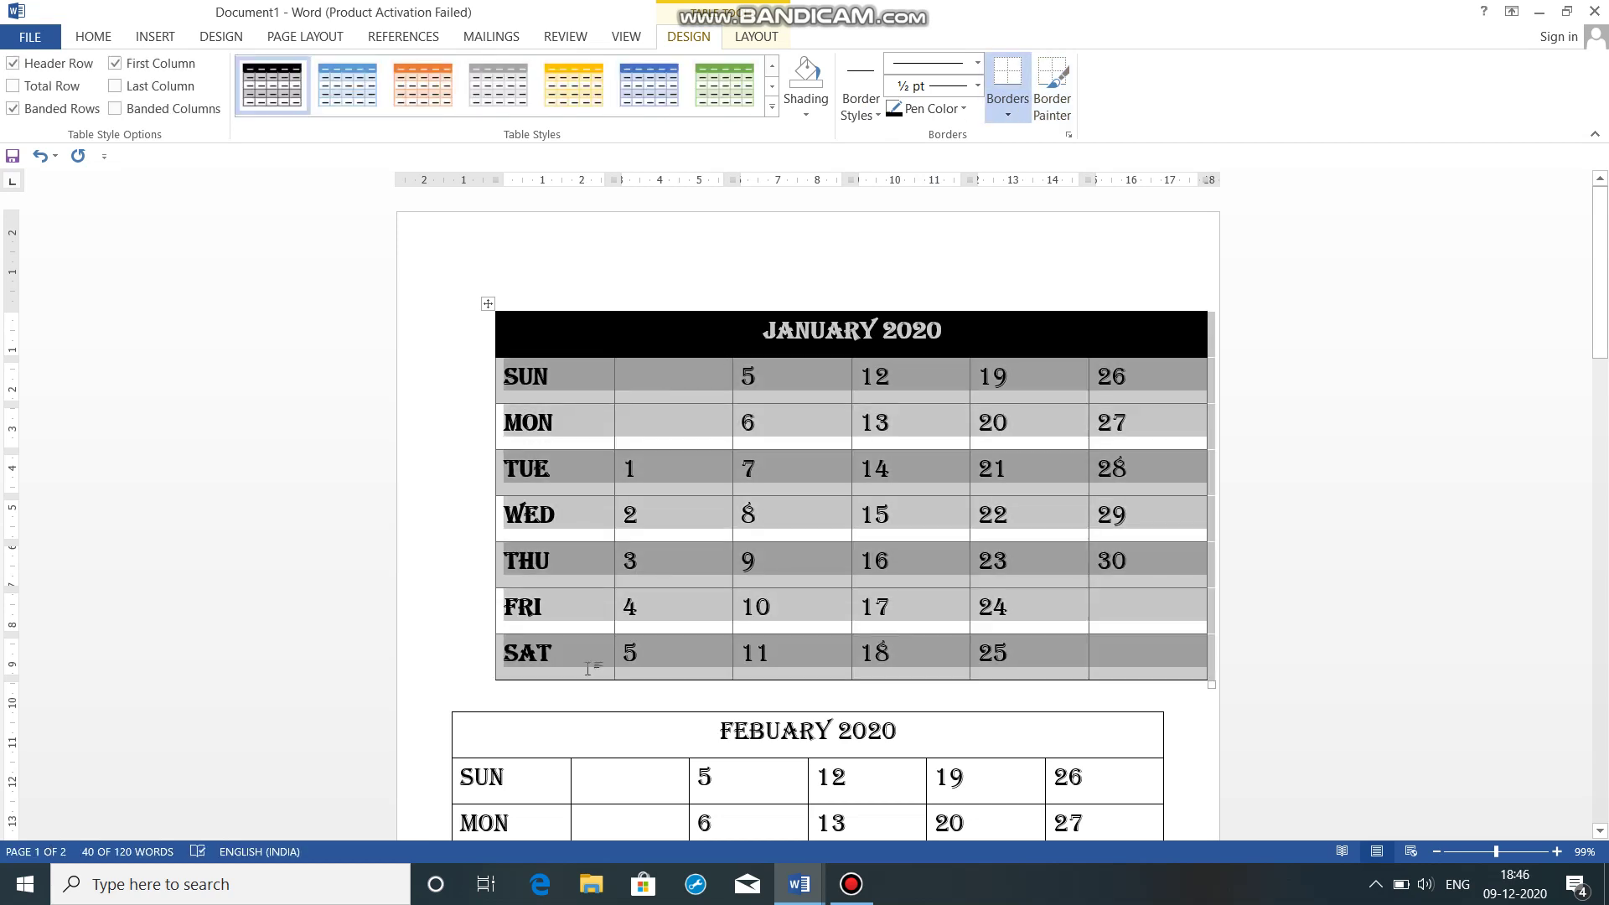
click(524, 735)
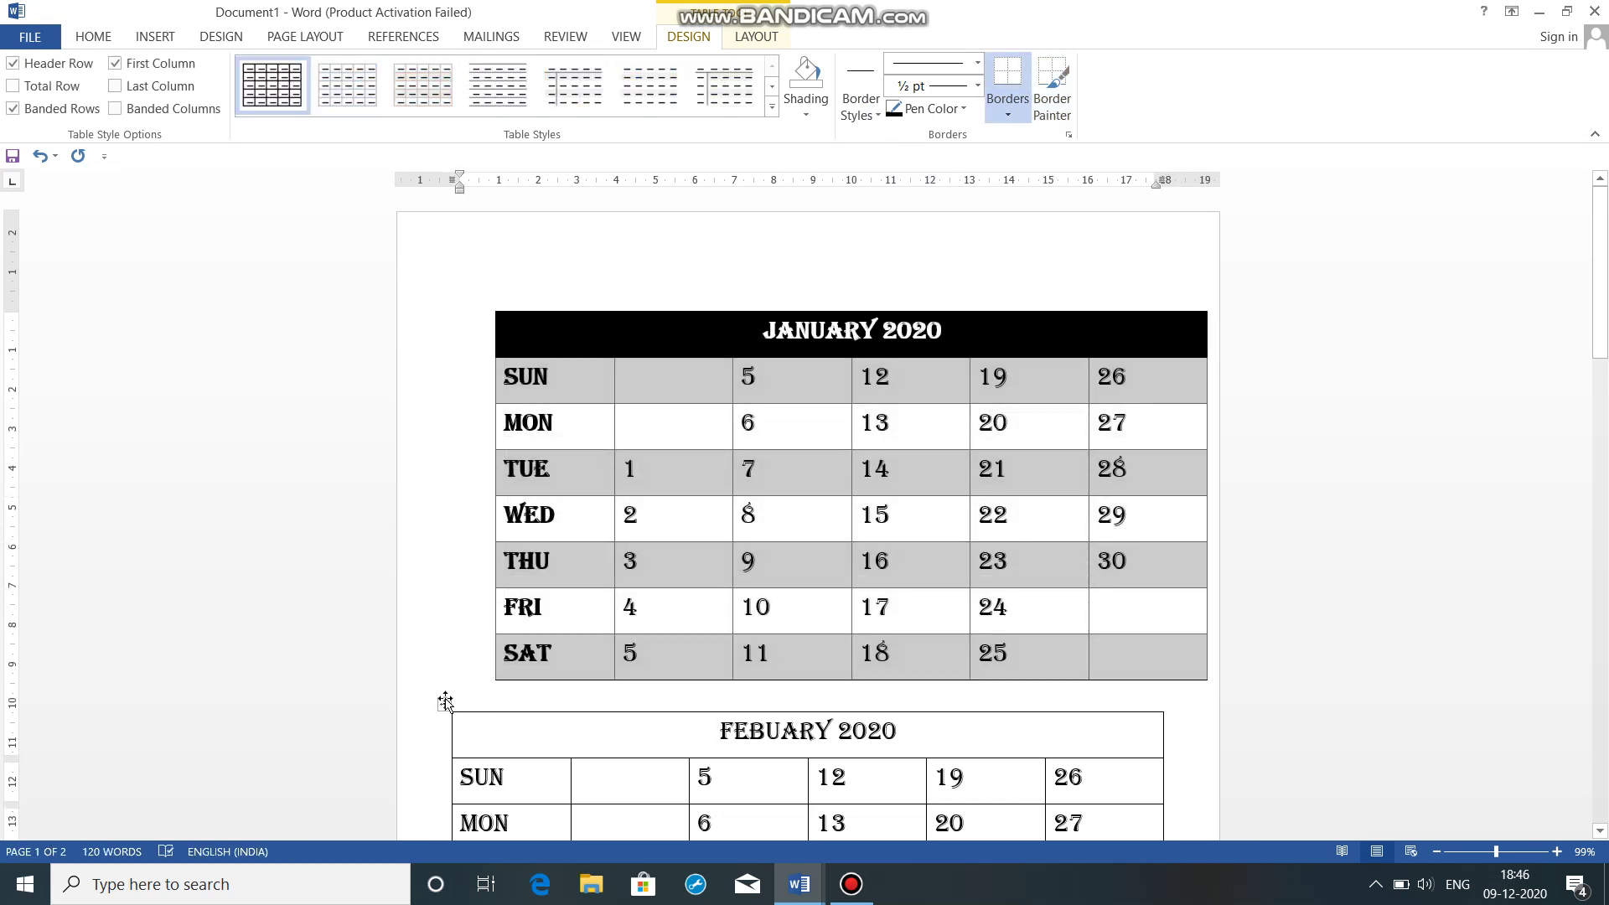
Give the FEBUARY 2020 table a blue grid style with a dark blue header row
click(445, 705)
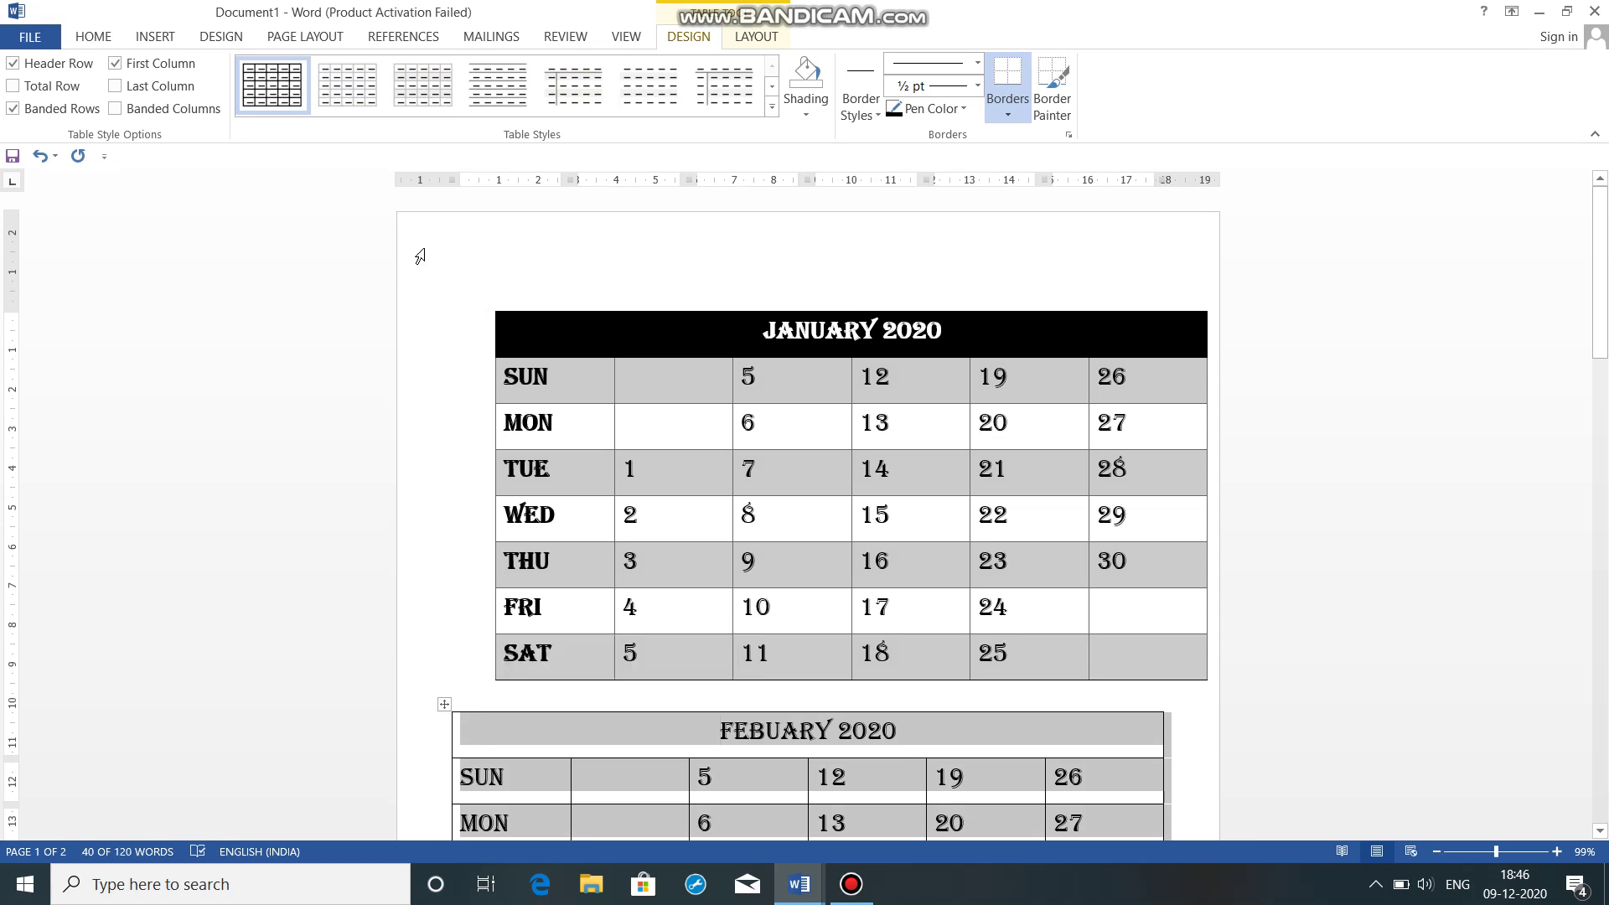
click(779, 114)
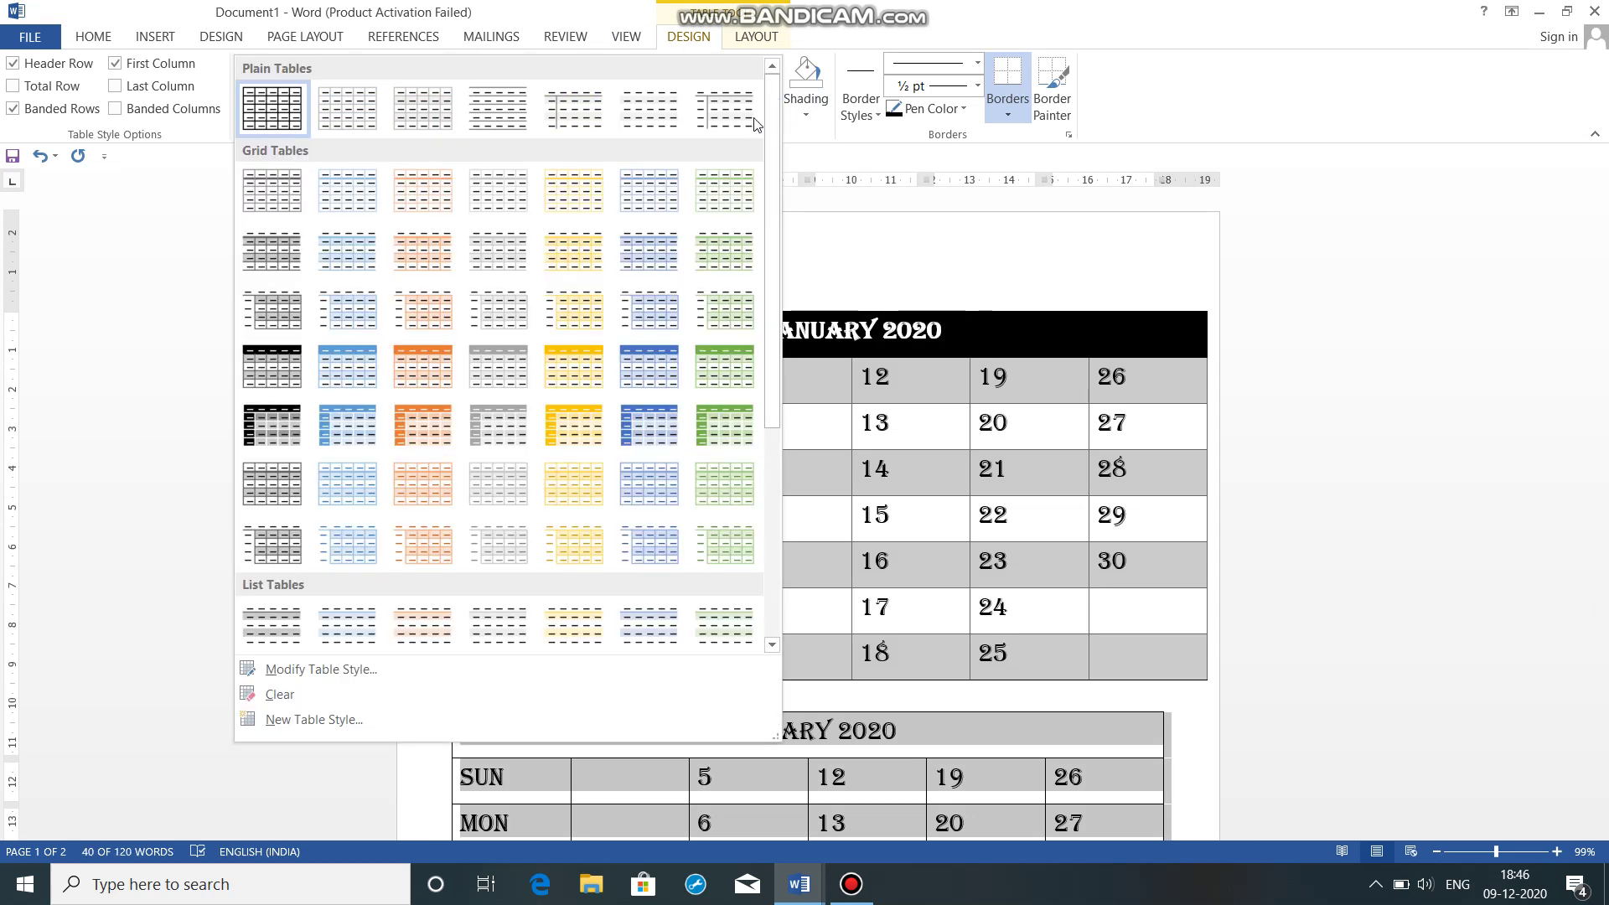
click(356, 417)
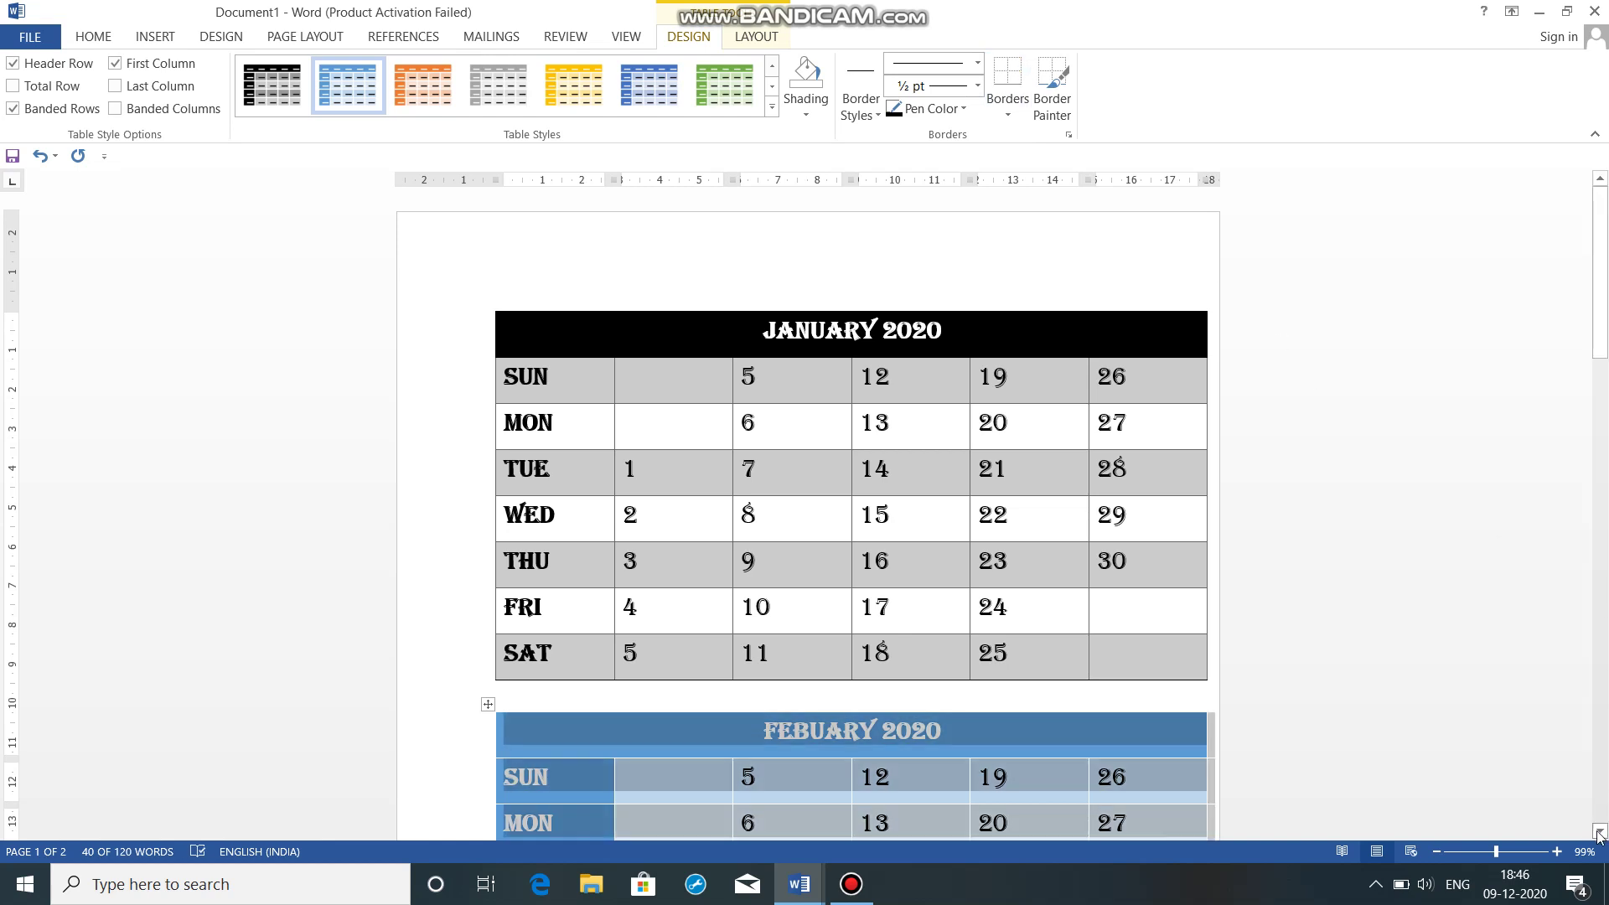
drag(1601, 832, 1601, 833)
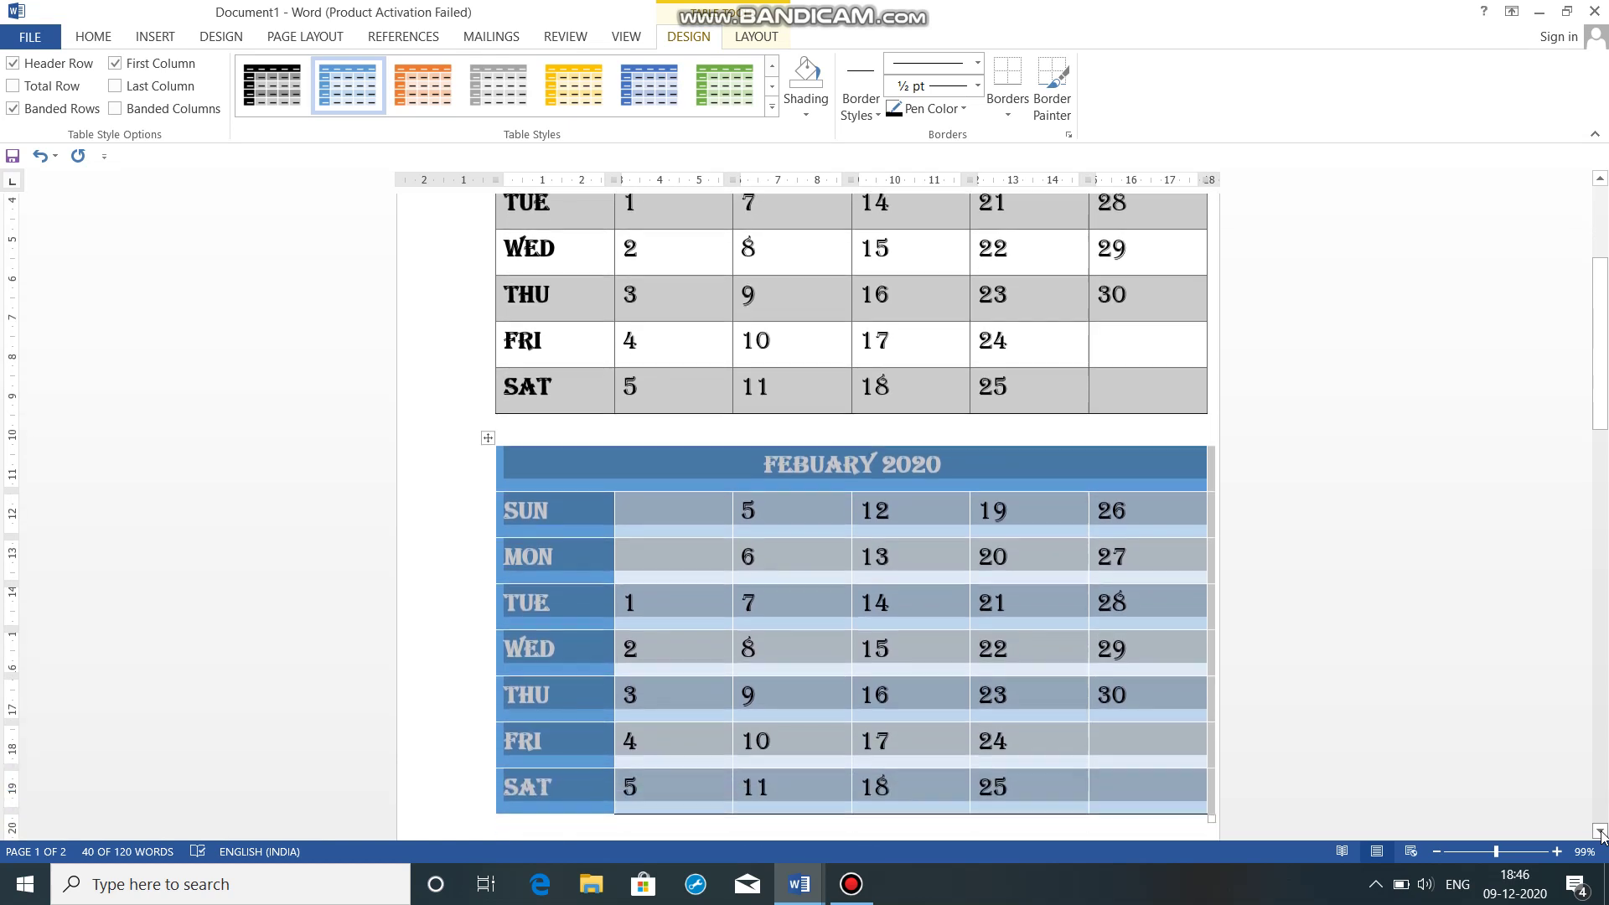